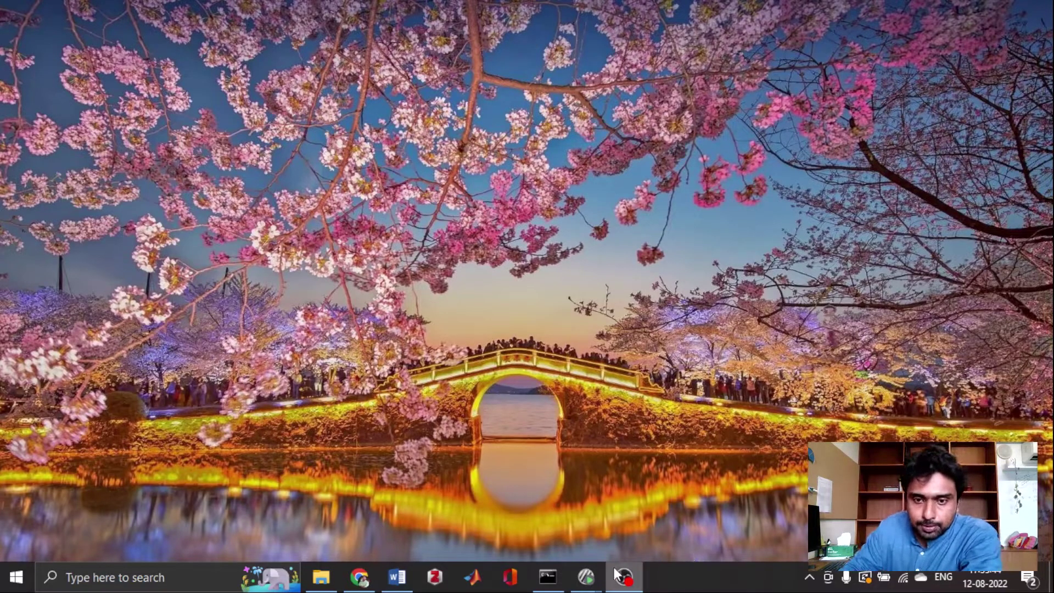
Open the PsychoPy Builder window, switch to Chrome to review the Stroop effect image, and return to PsychoPy Builder.
mouse_move(586, 576)
click(651, 508)
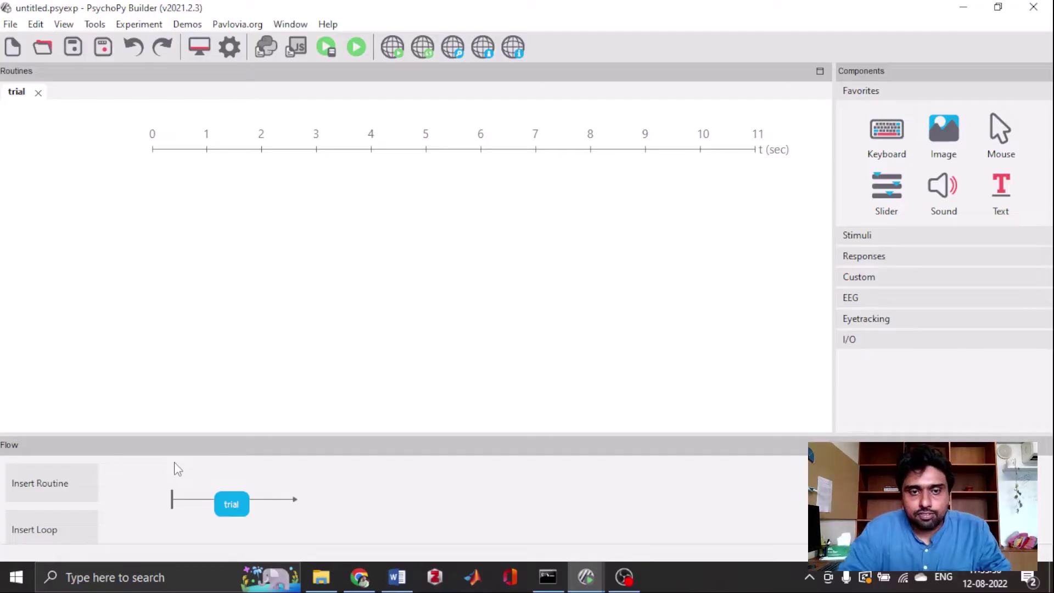
click(360, 576)
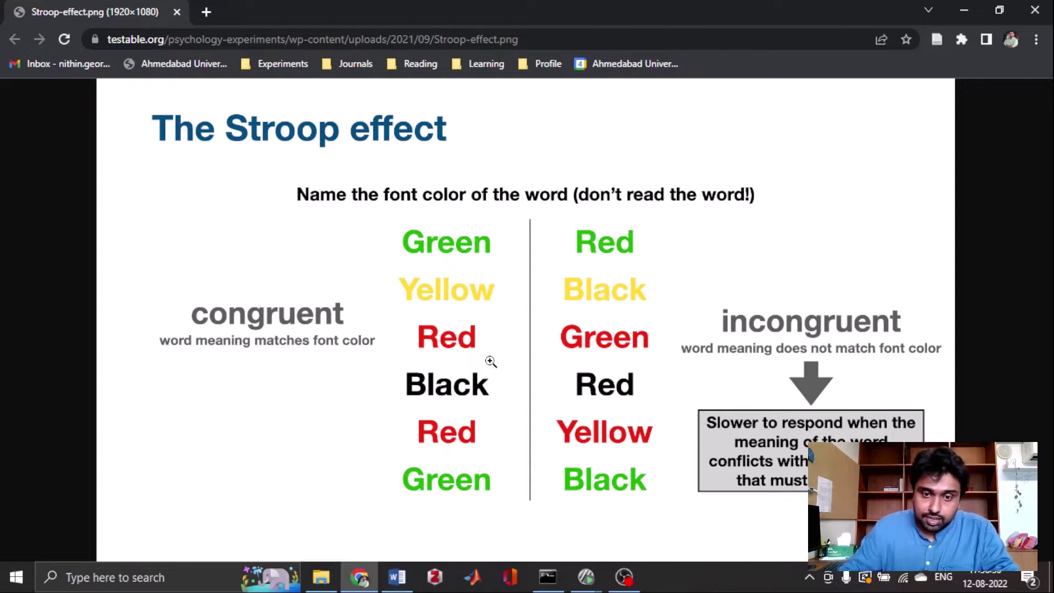
click(617, 510)
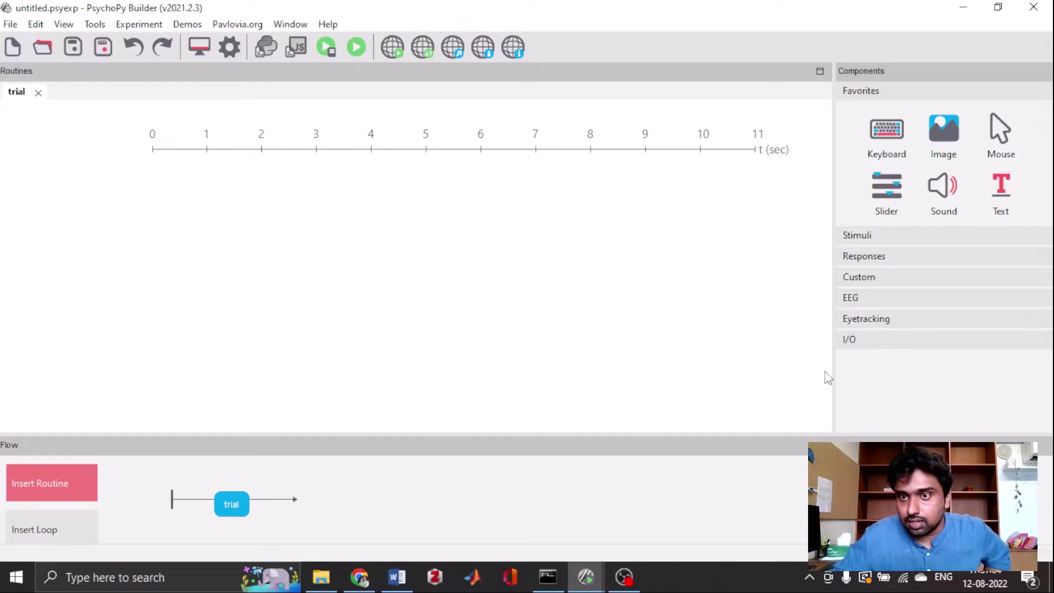
Add a Polygon stimulus component to the trial routine and name it fixation.
click(937, 235)
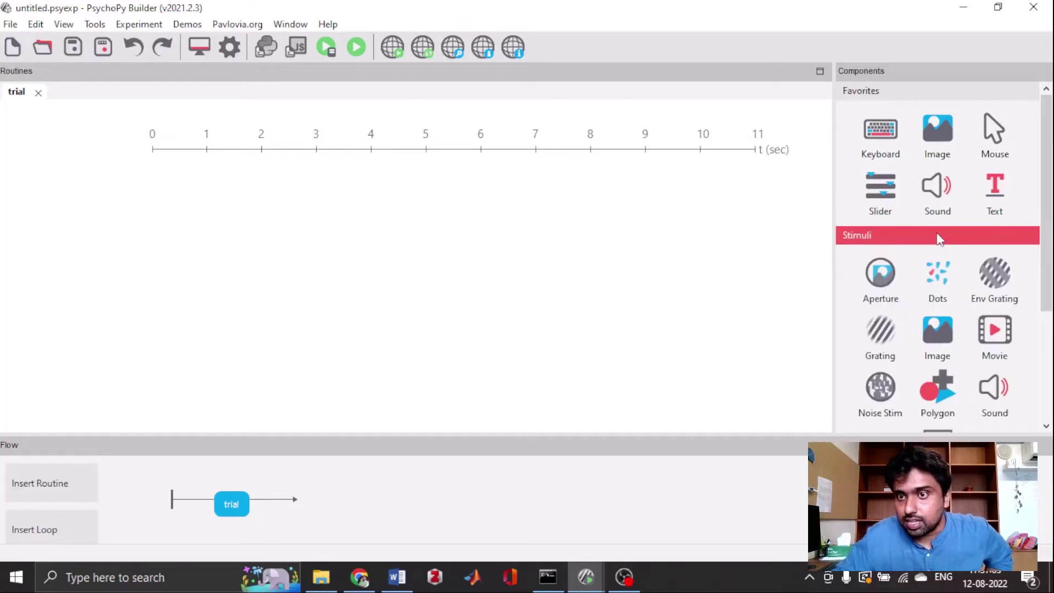
click(936, 406)
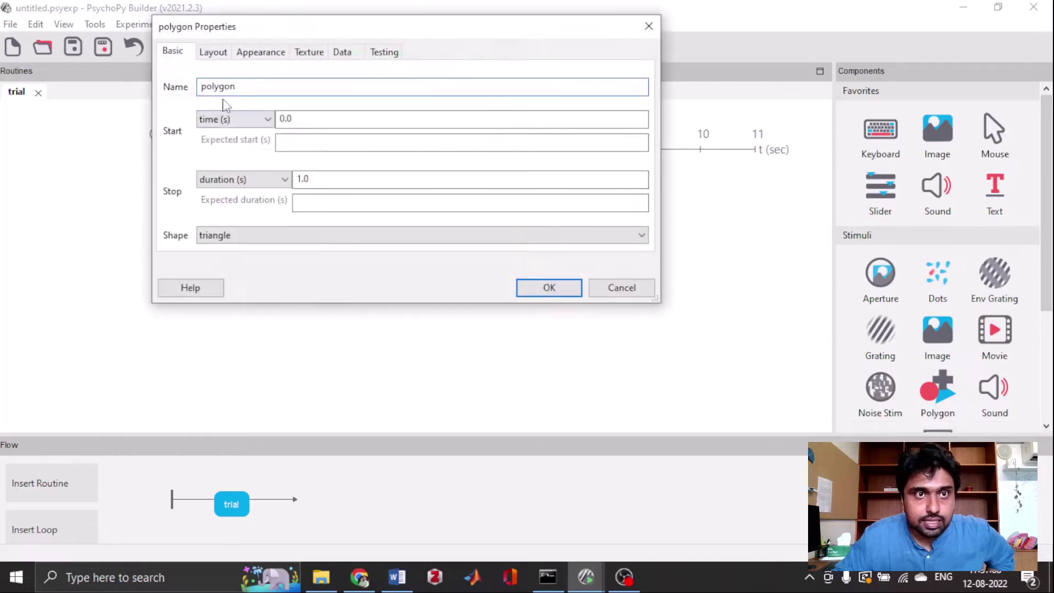
double_click(224, 87)
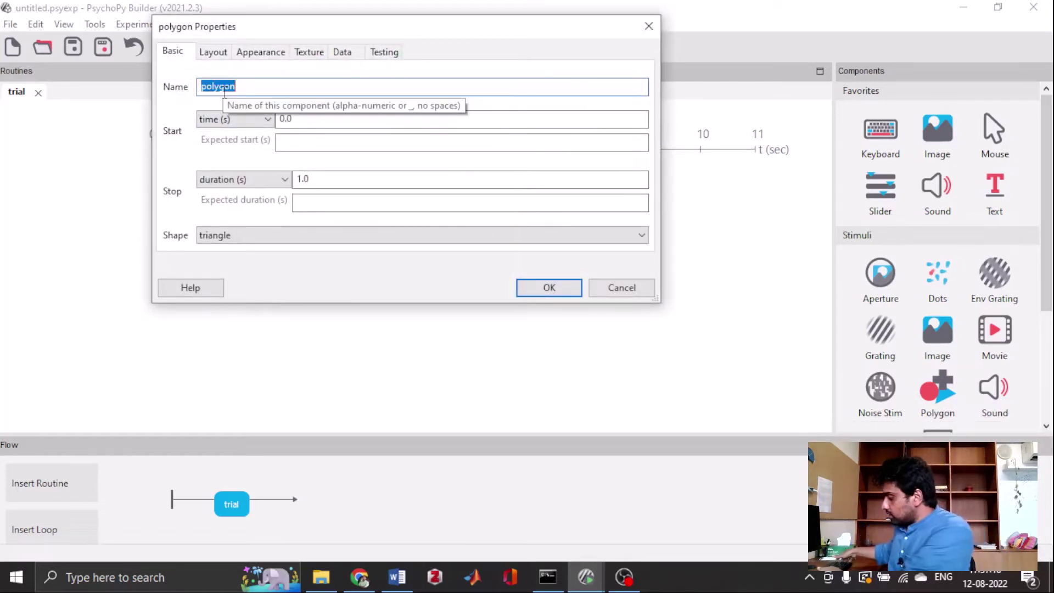
text(fi)
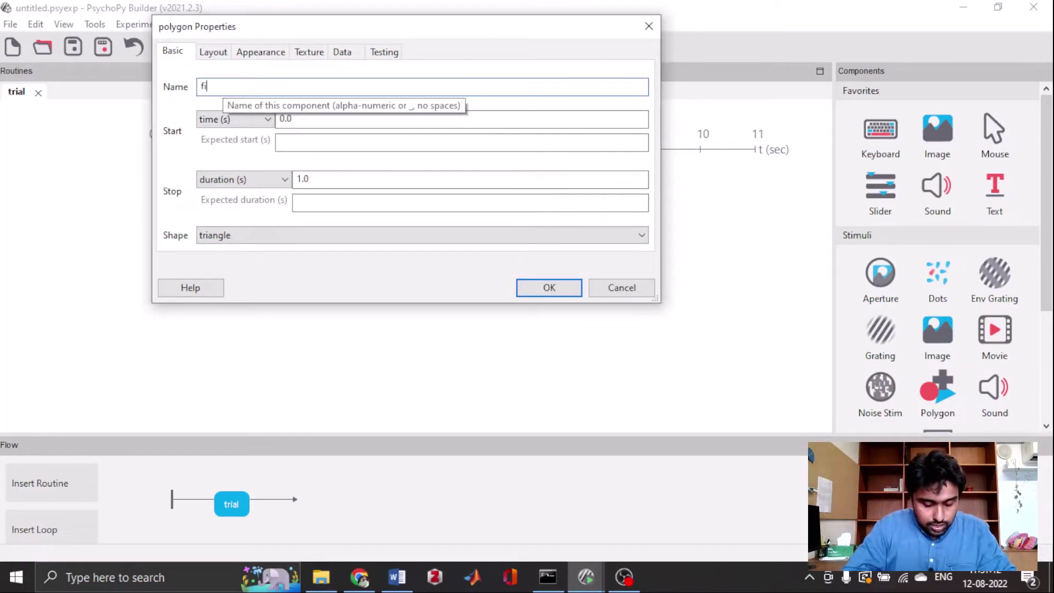
text(xation)
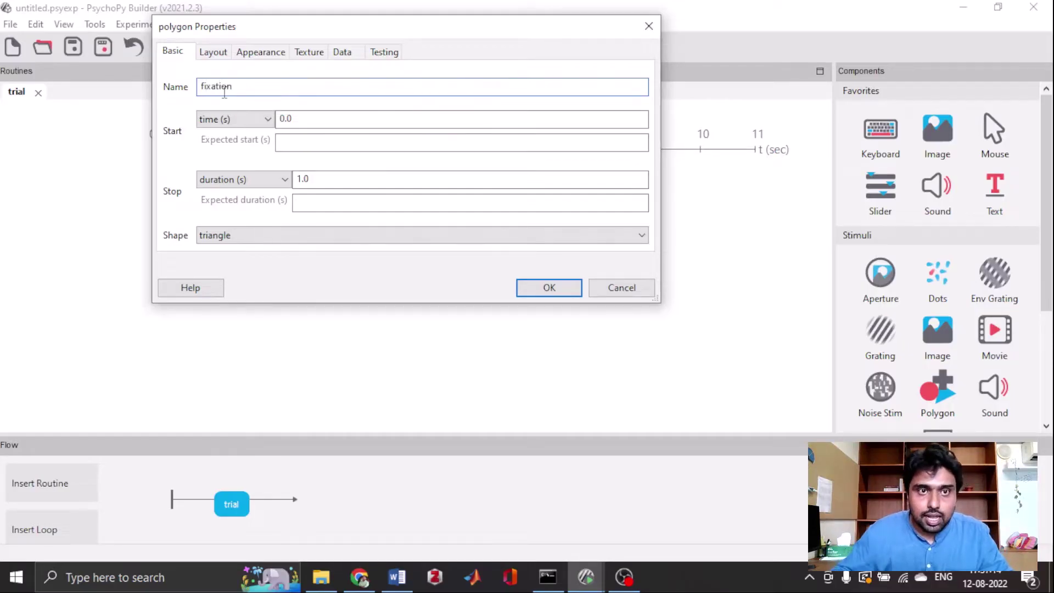
Set the fixation to stop at time 0.5 s and choose circle as its shape.
click(240, 179)
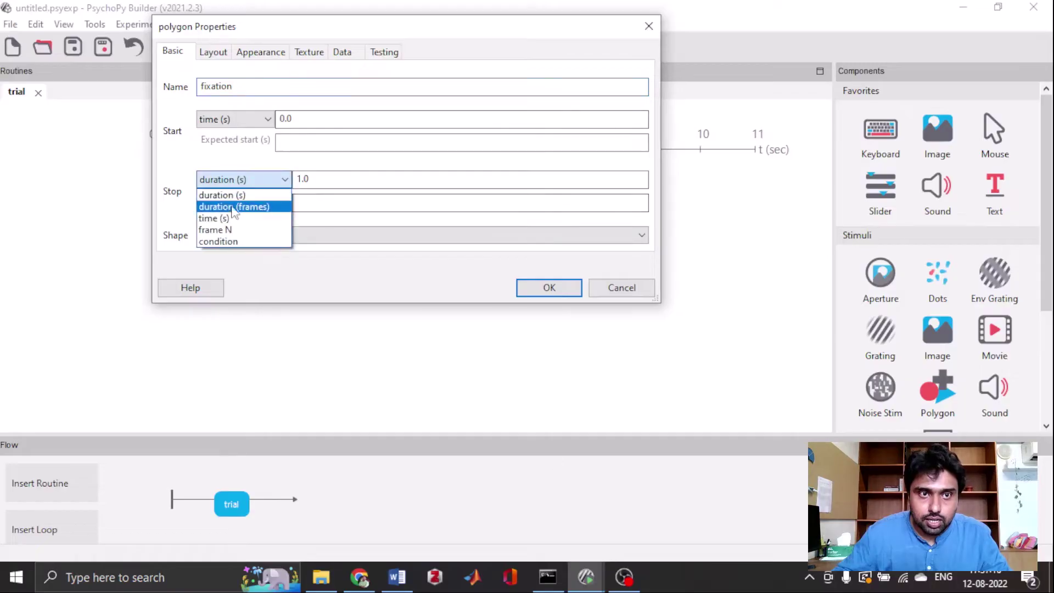
click(231, 217)
click(371, 178)
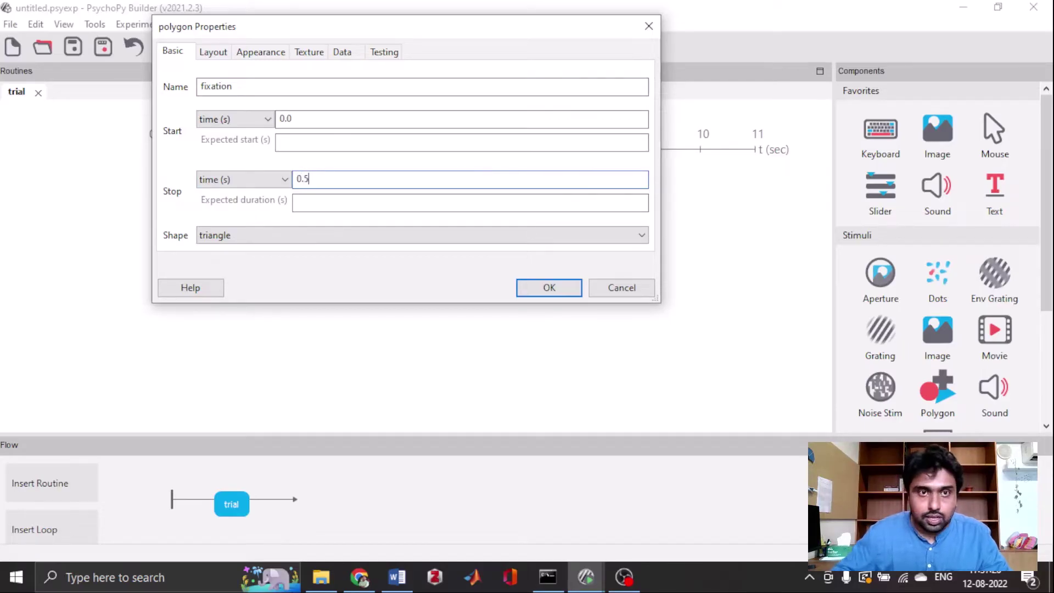
click(395, 235)
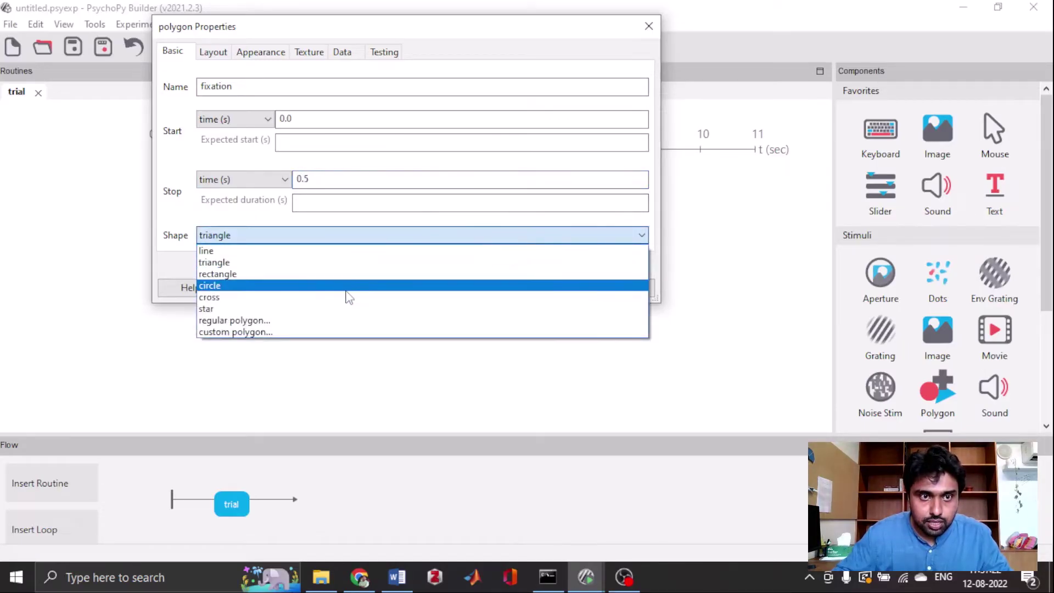
click(347, 287)
Set the fixation's spatial units to pix and its size to (10, 10).
click(213, 52)
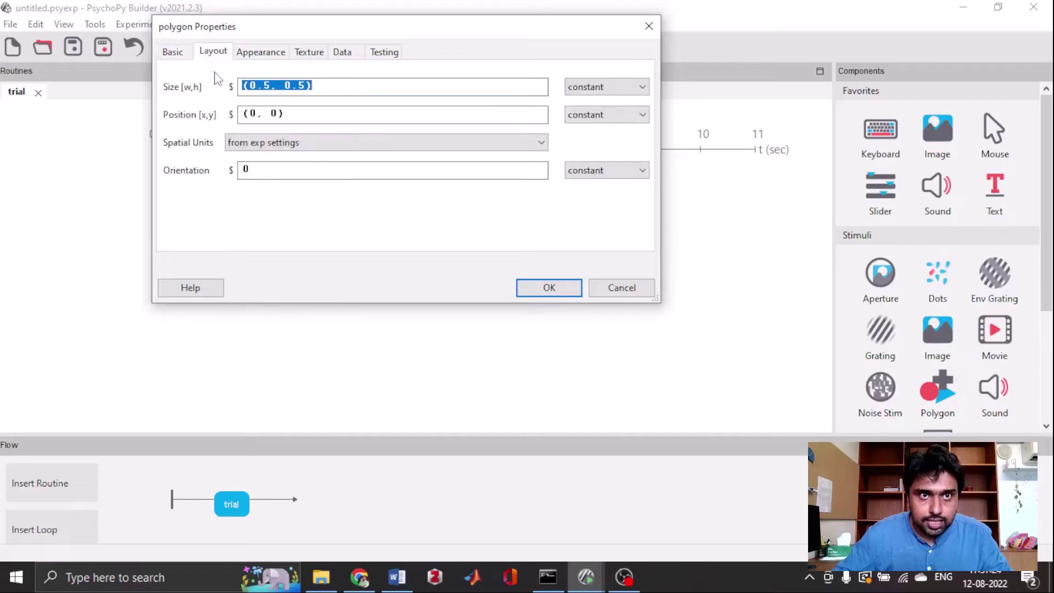
click(327, 145)
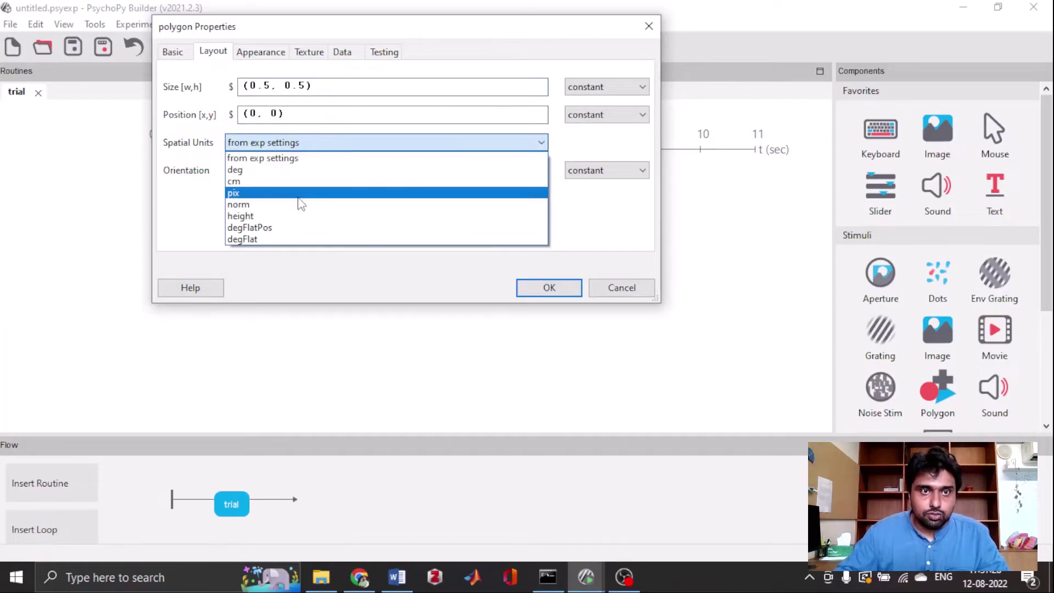
click(298, 192)
click(269, 86)
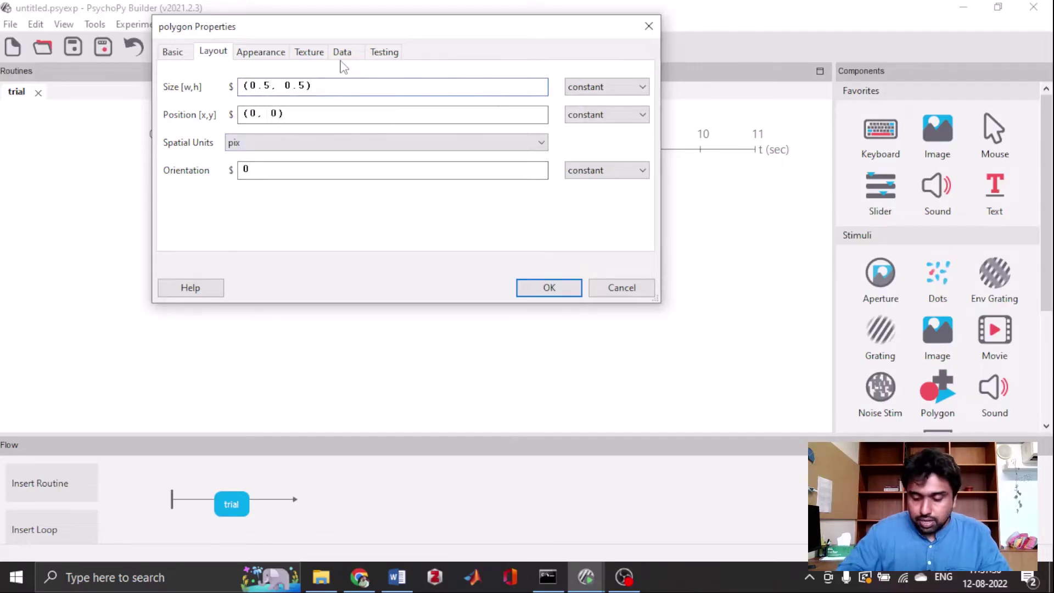
key(BackSpace)
key(BackSpace)
key(BackSpace)
text(10, )
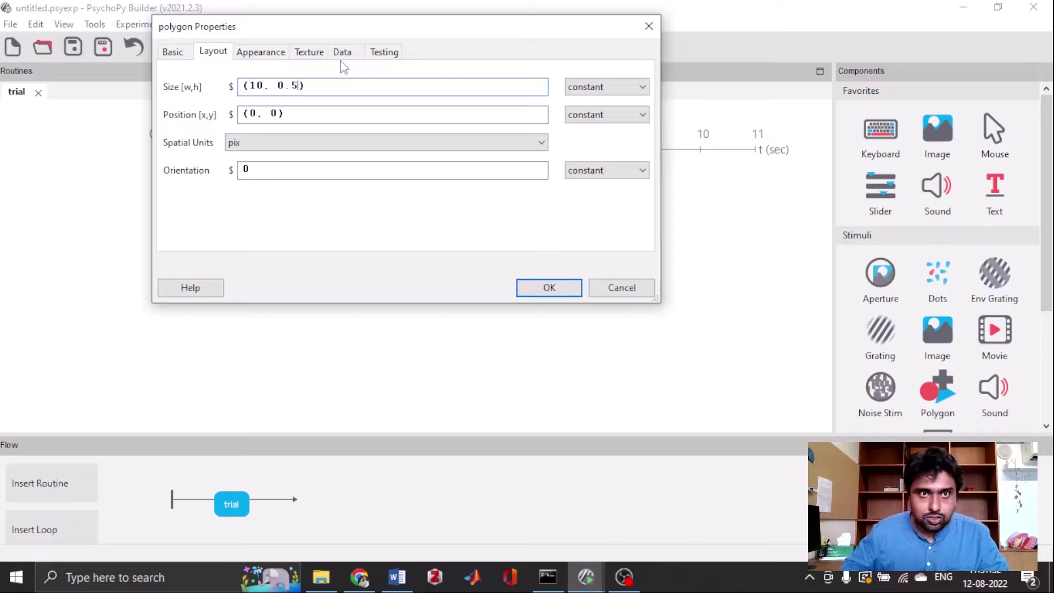
text(100)
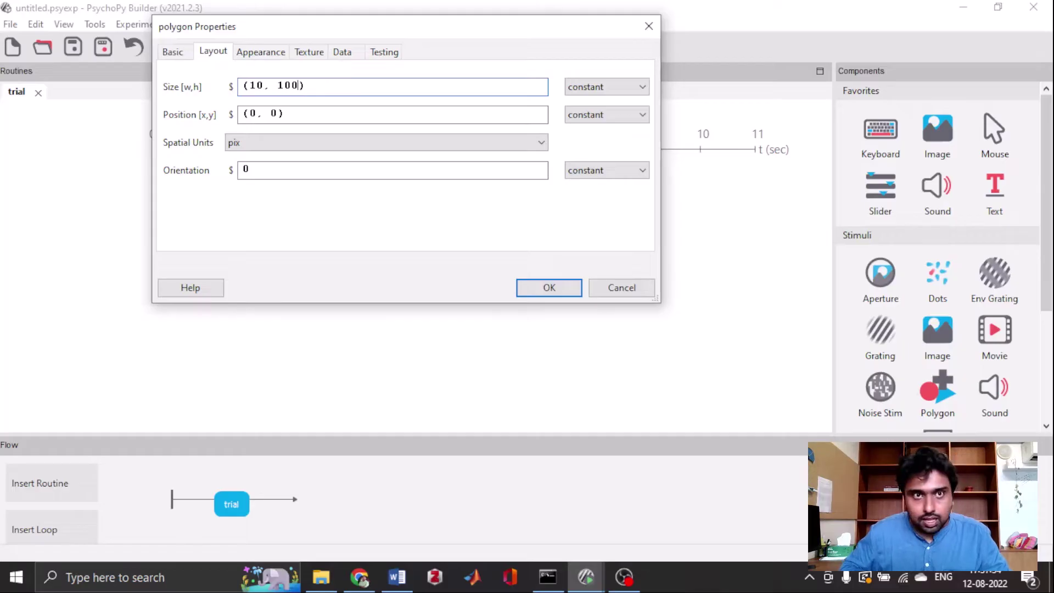
key(BackSpace)
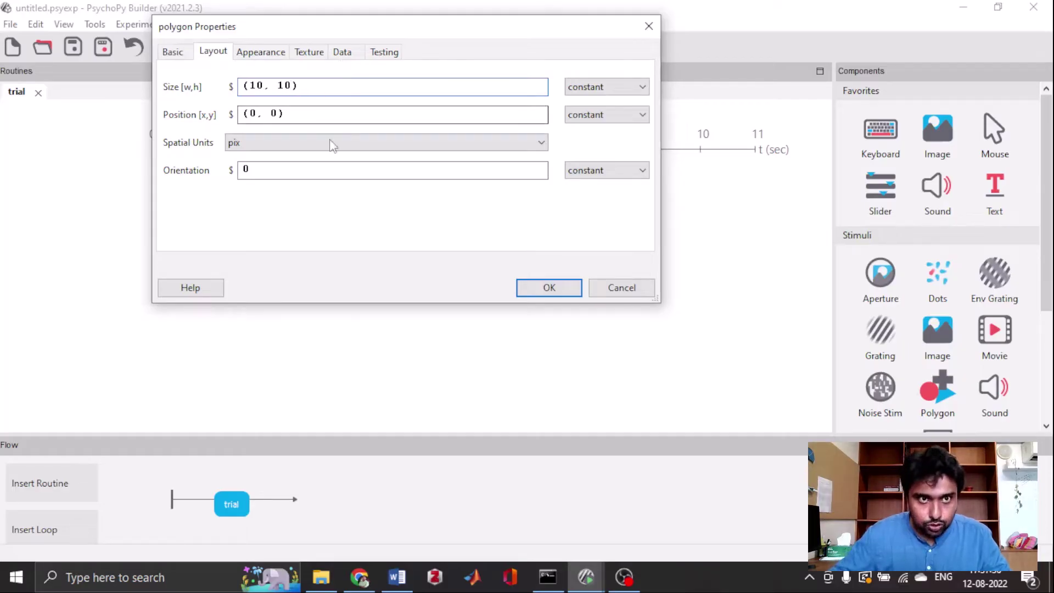
Check the fixation's layout and appearance settings, and confirm the component.
click(260, 51)
click(214, 51)
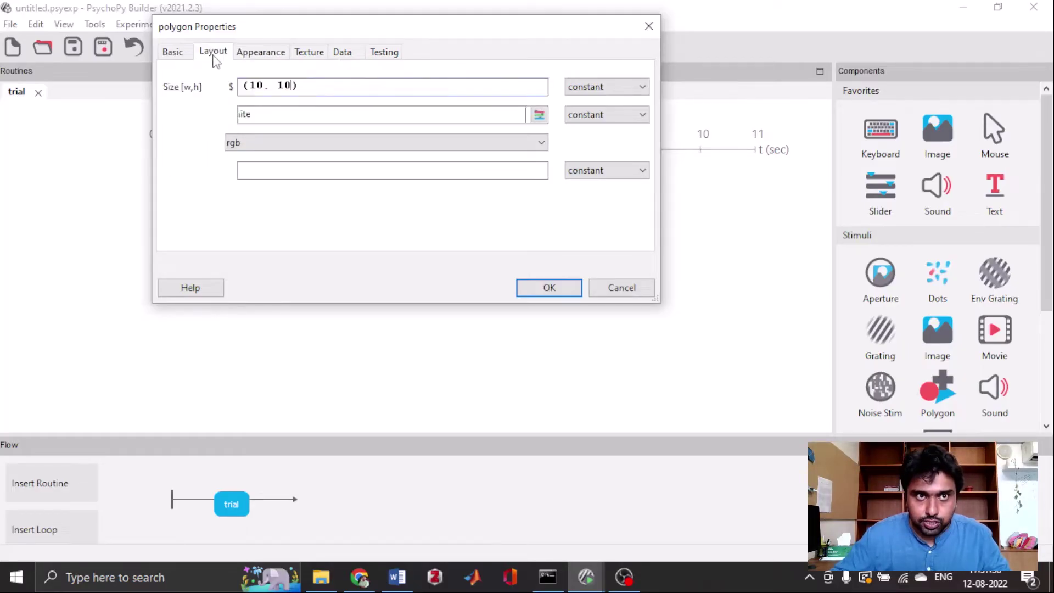
click(243, 54)
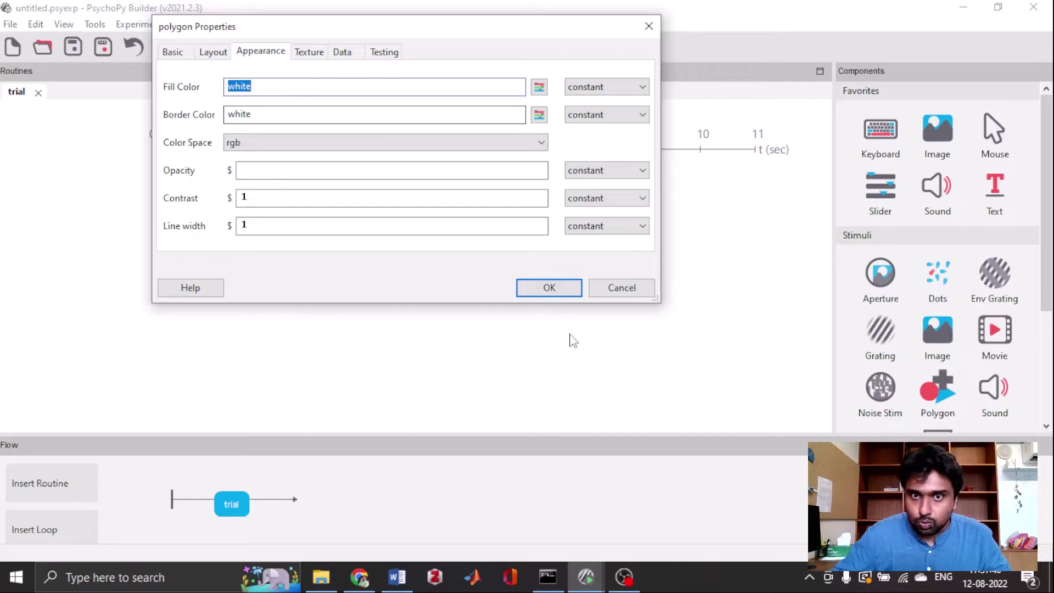
click(548, 291)
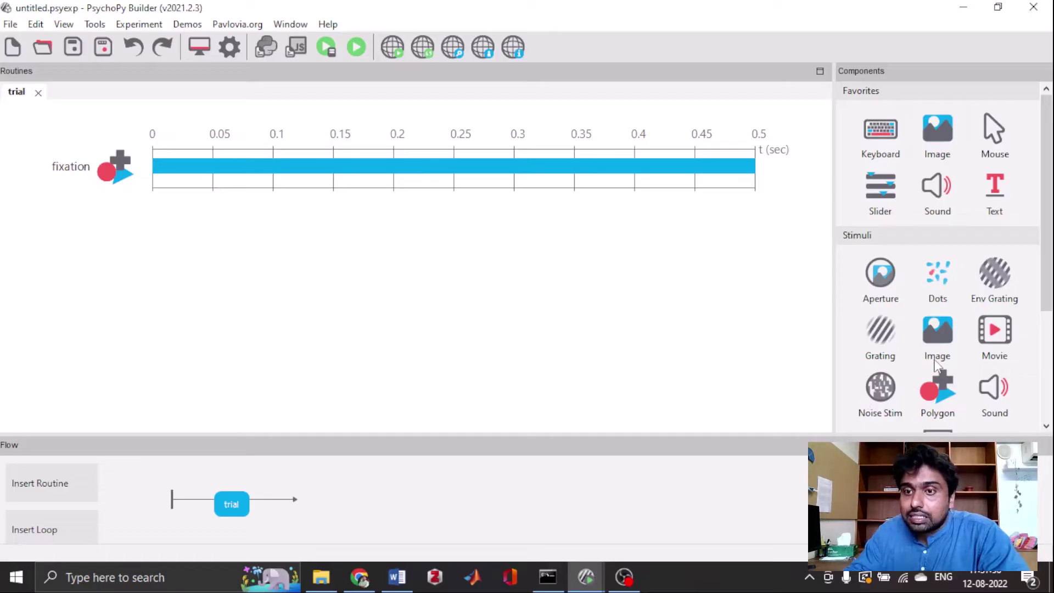
Add a Text stimulus component that starts at 0.5 s and stops at time 5.0 s.
scroll(910, 384, down, 2)
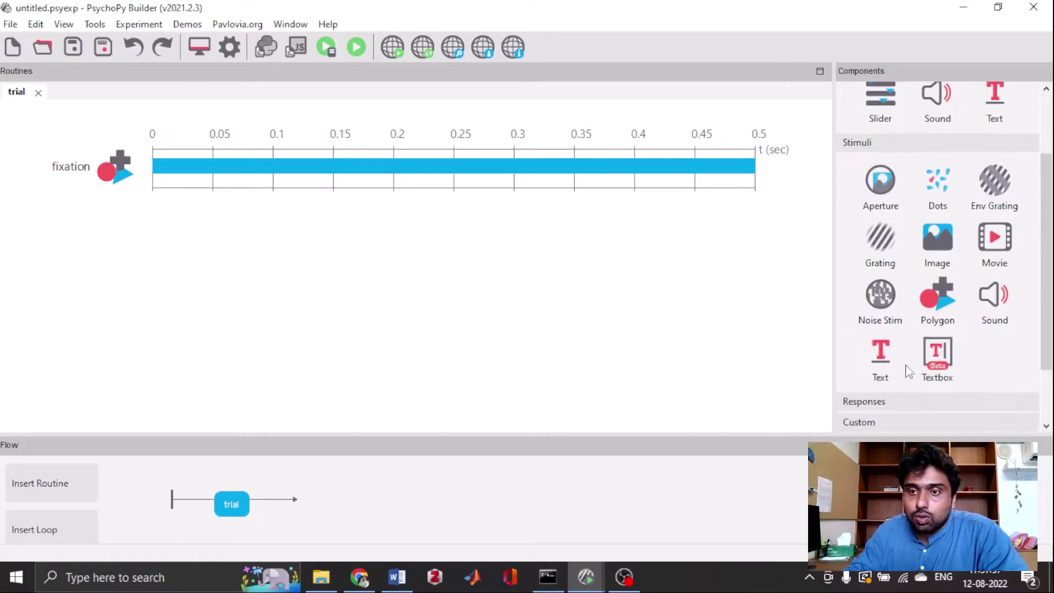
click(880, 354)
click(444, 120)
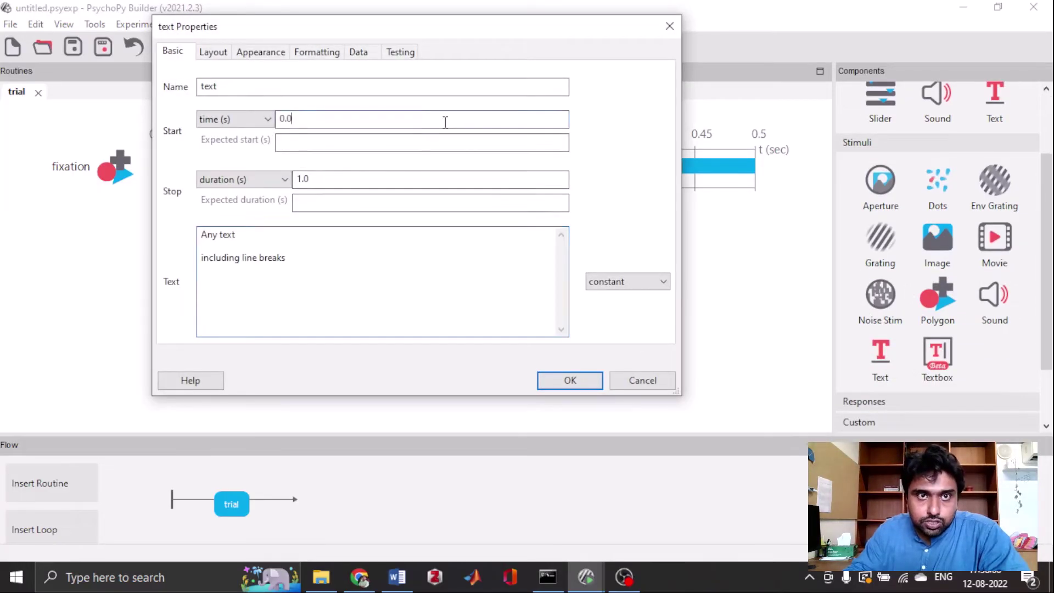
key(BackSpace)
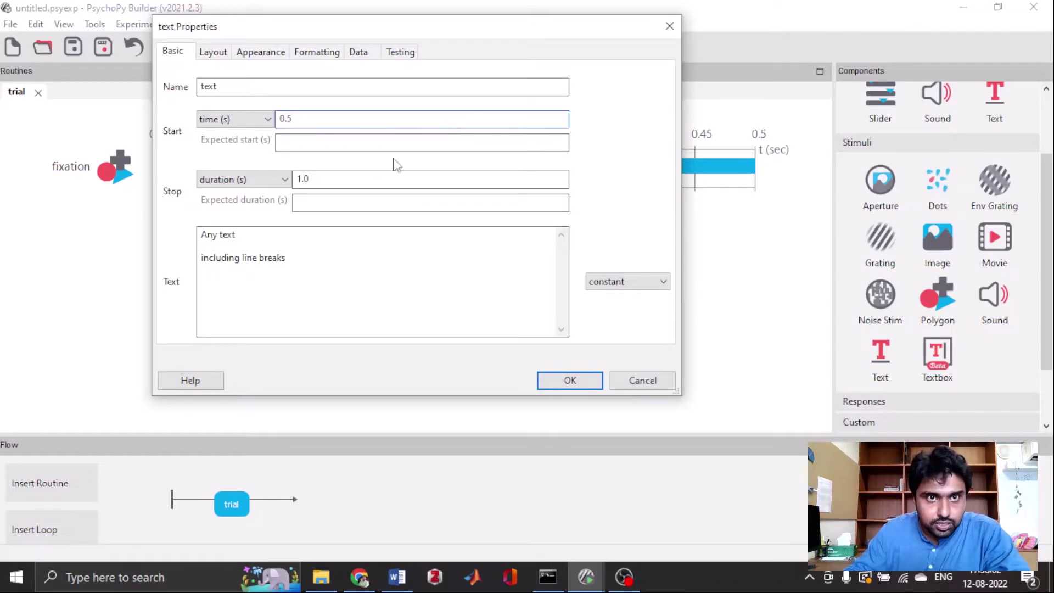
click(284, 179)
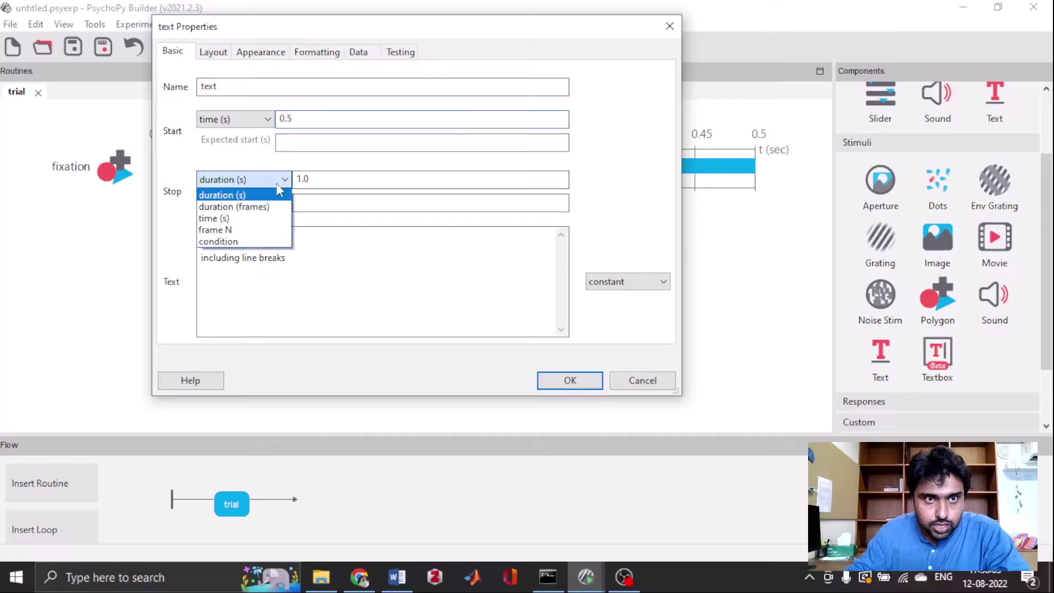
click(258, 220)
click(325, 178)
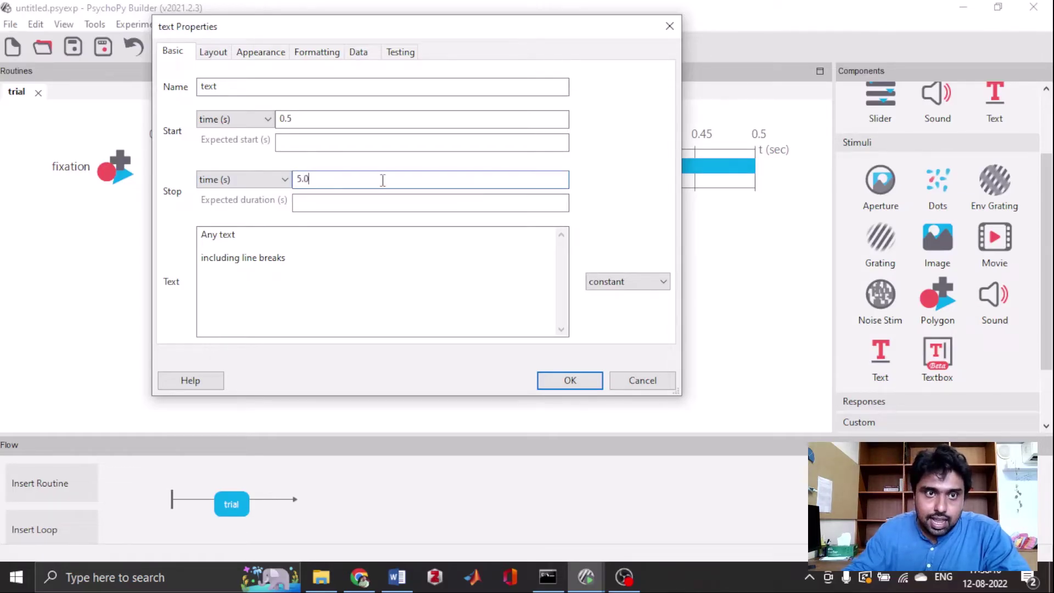
Replace the text stimulus's placeholder content with "hello", check its layout, appearance and formatting settings, and confirm the component.
drag(303, 263, 186, 244)
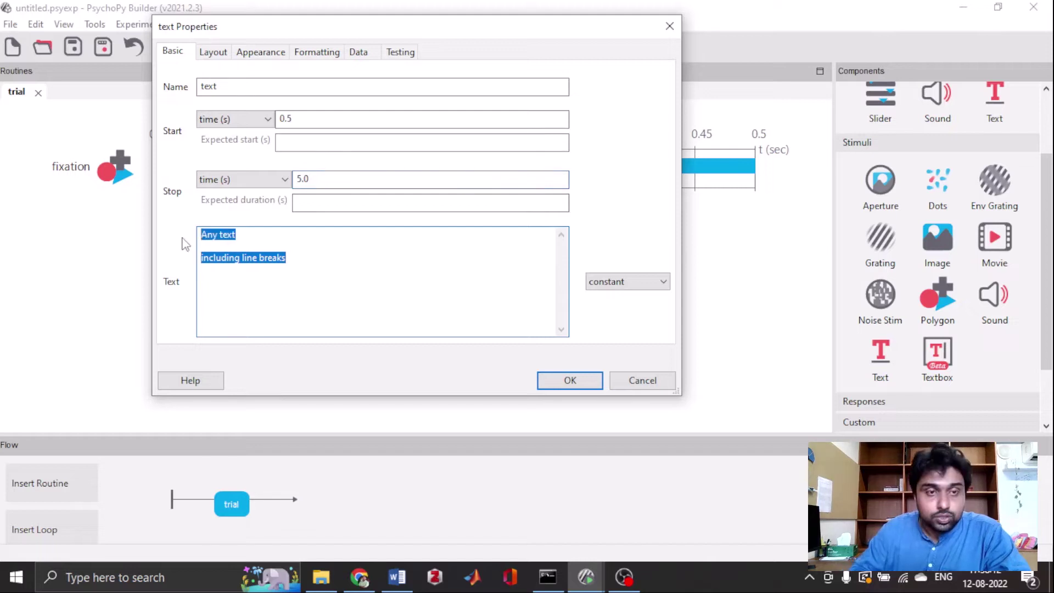
key(BackSpace)
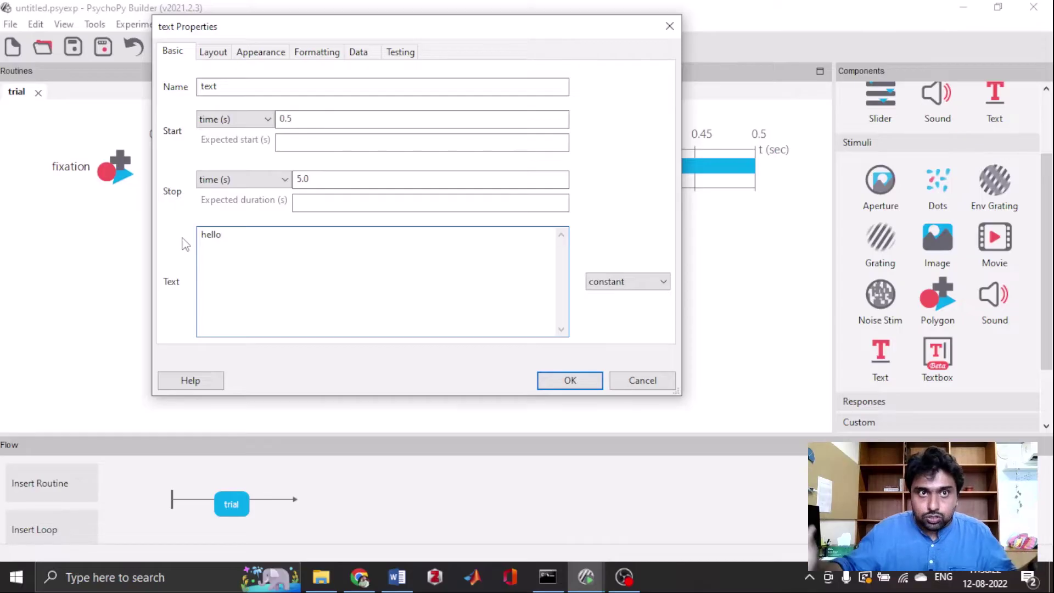
click(220, 59)
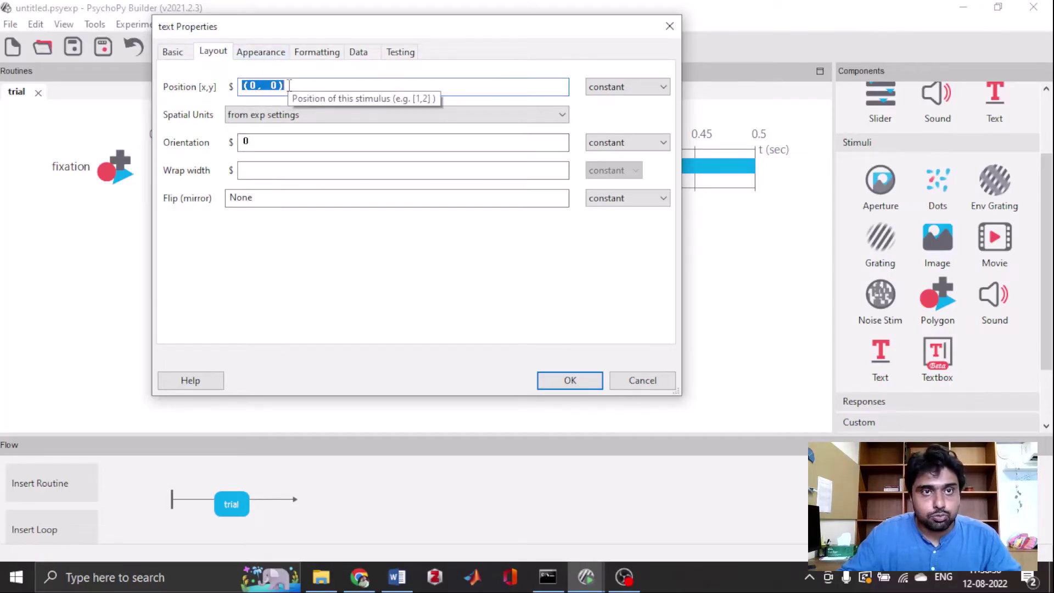
click(269, 53)
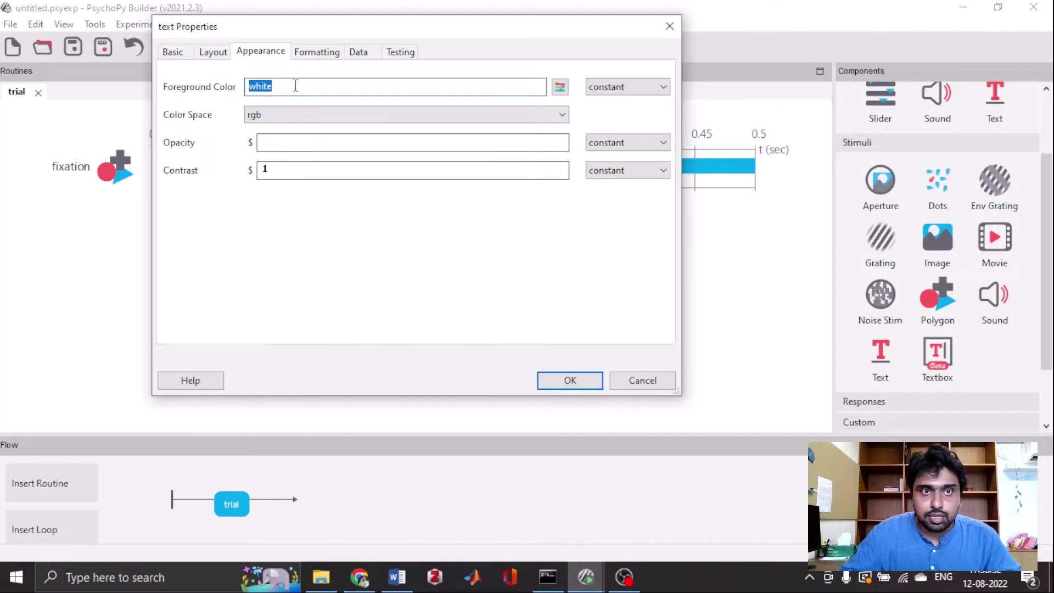
click(317, 58)
click(261, 57)
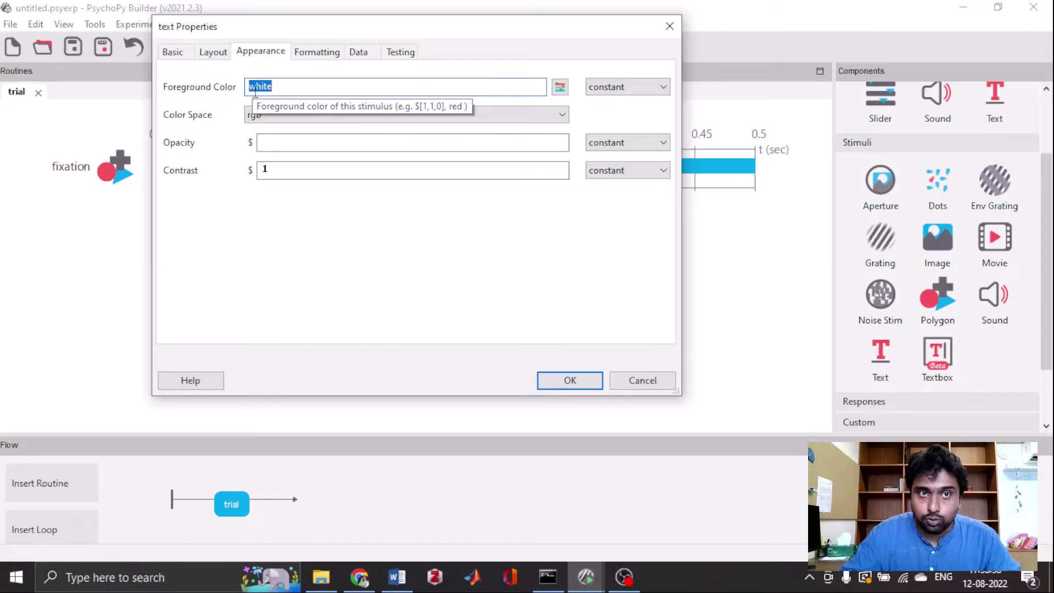
click(551, 384)
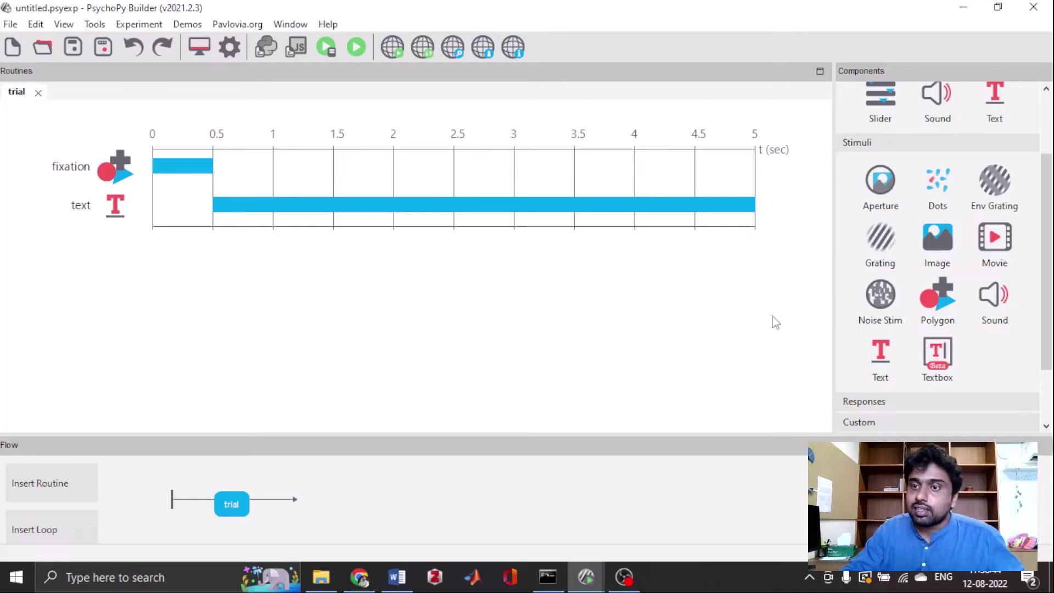
Add a Keyboard response component to the trial routine.
scroll(974, 302, down, 1)
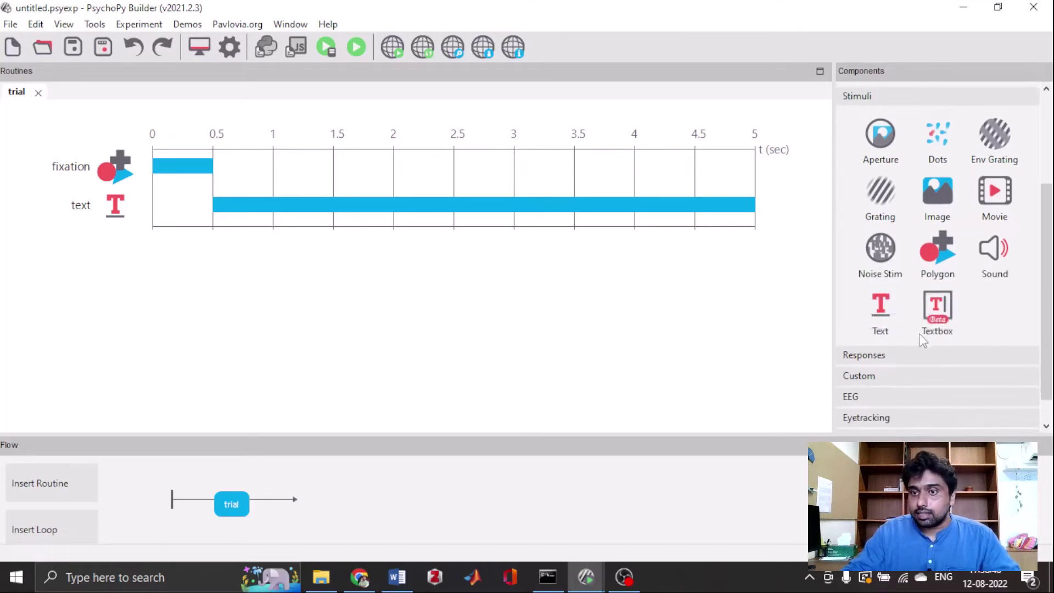
click(920, 350)
scroll(919, 349, down, 1)
scroll(1000, 278, down, 2)
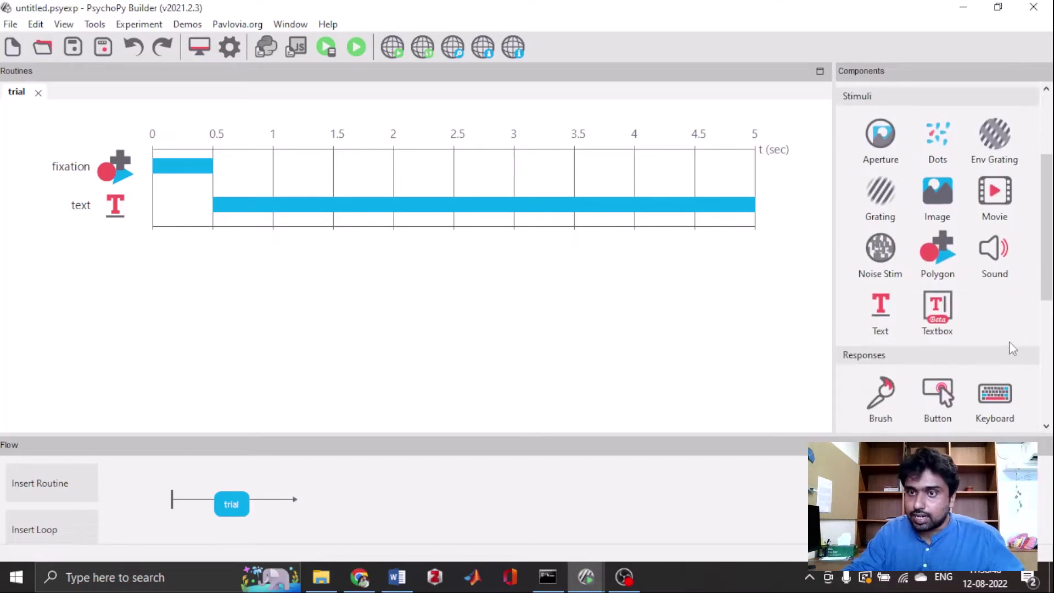
scroll(989, 258, down, 2)
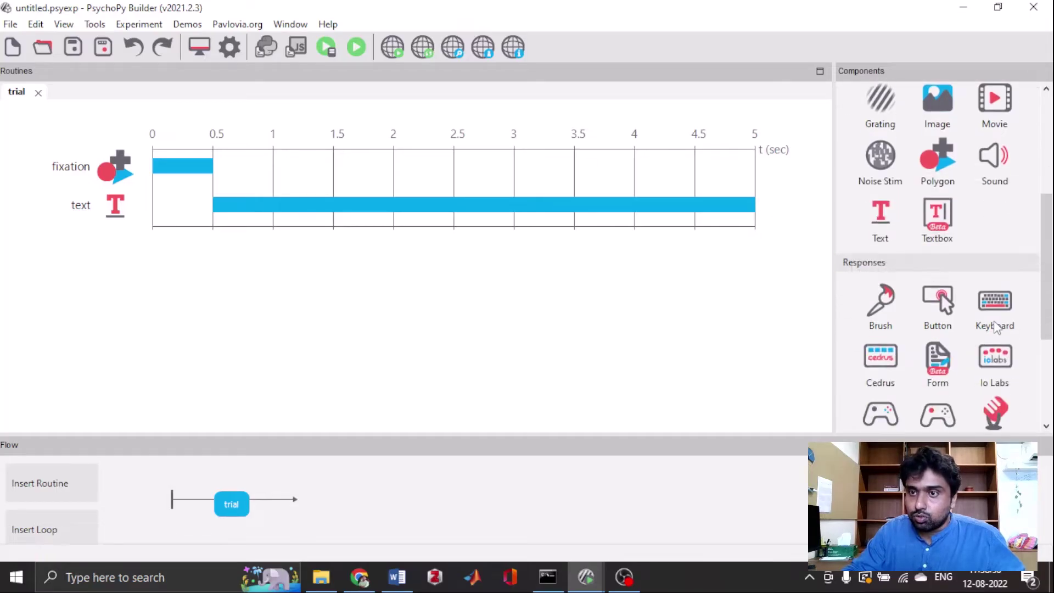
click(985, 324)
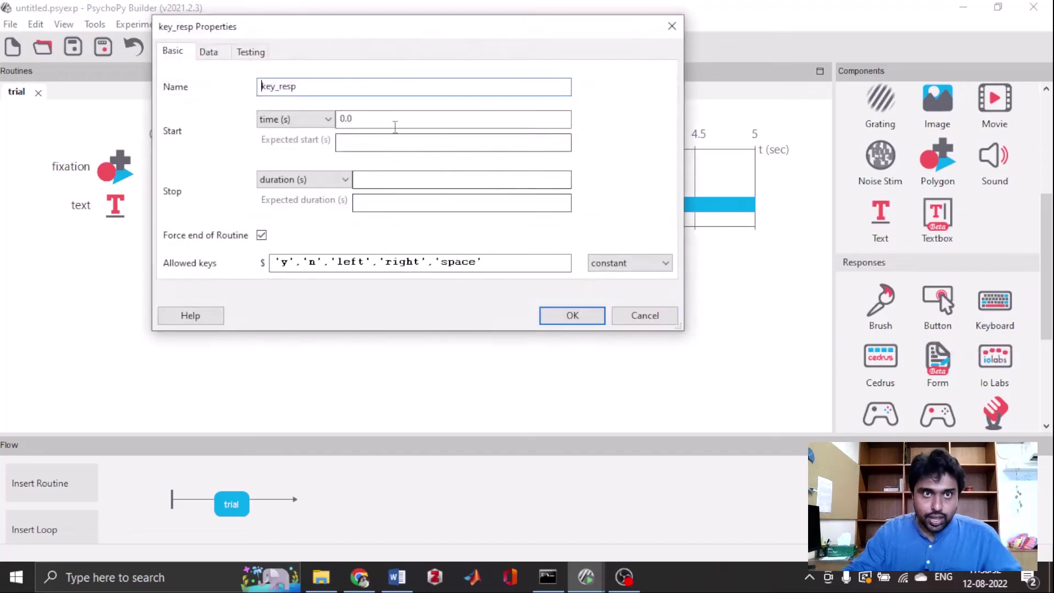
Set the keyboard response to start at 0.5 s and switch its stop type to time (s), leaving the stop value blank.
click(373, 118)
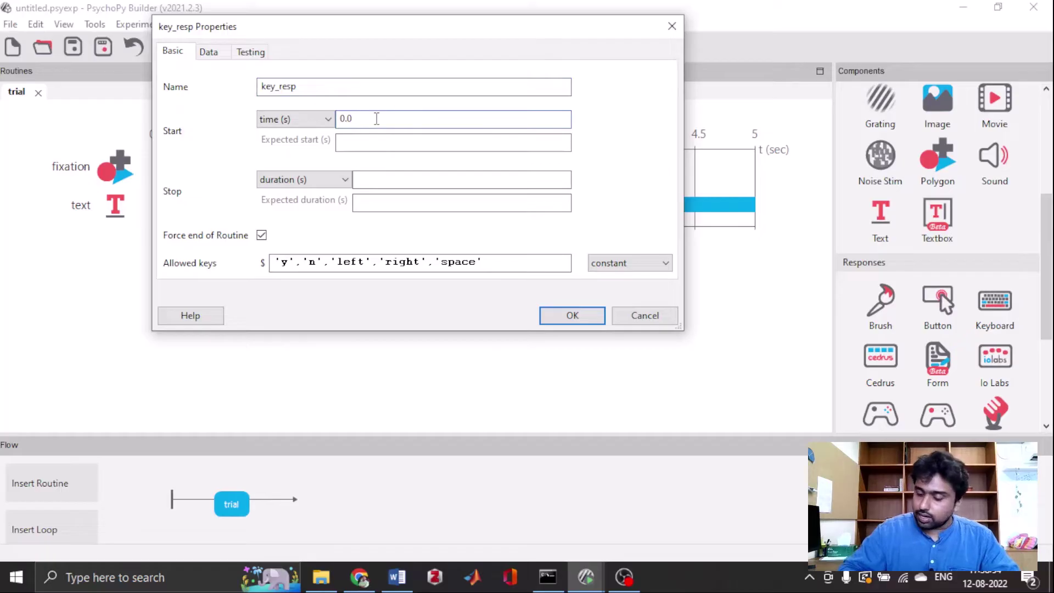
key(BackSpace)
text(5)
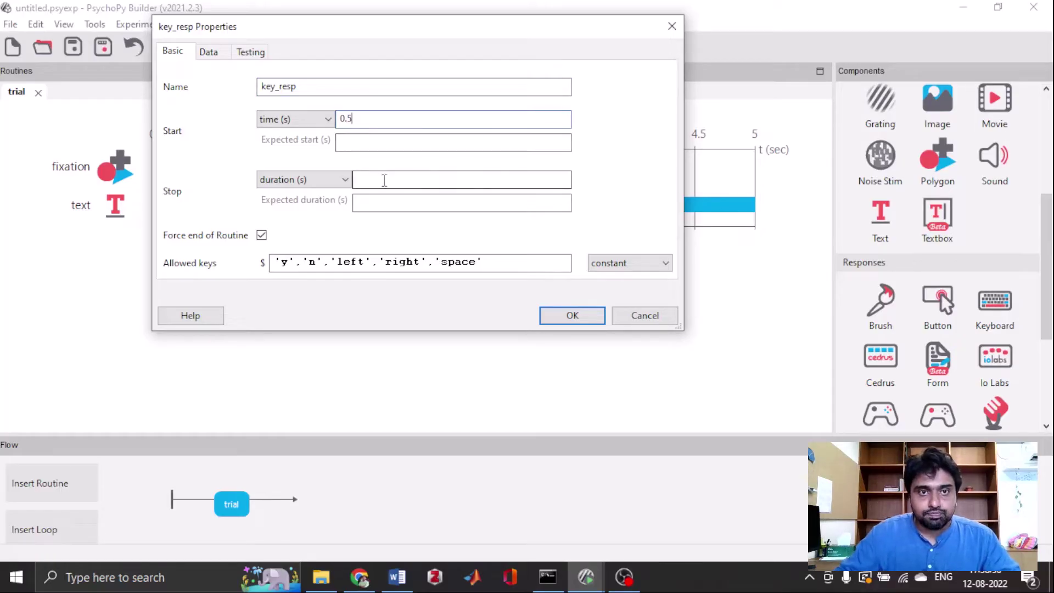
click(332, 180)
click(291, 215)
click(453, 181)
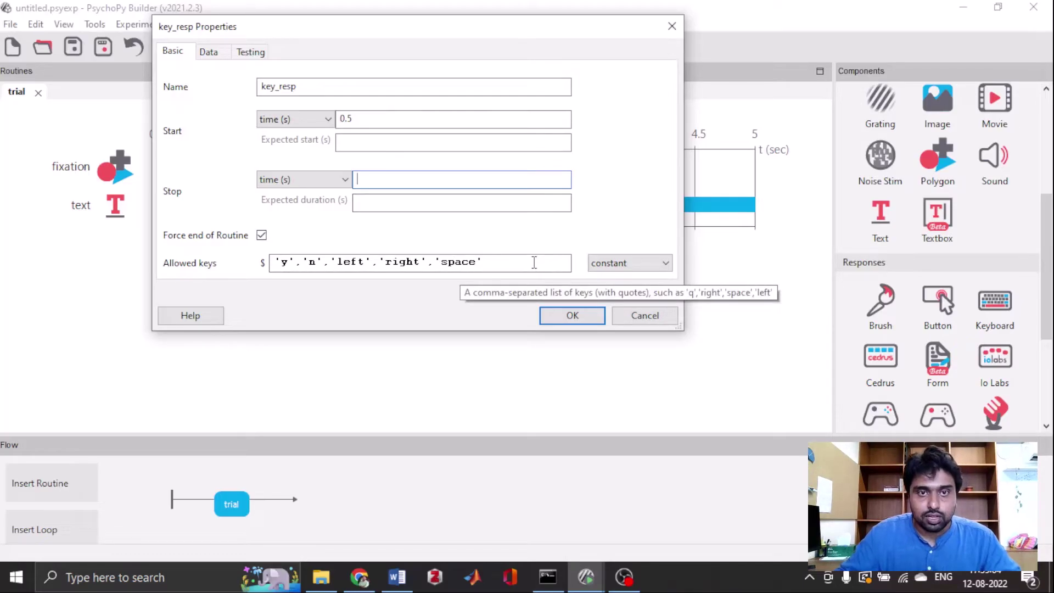
Change the keyboard response's allowed keys to 'r','b'.
drag(535, 266, 323, 267)
key(BackSpace)
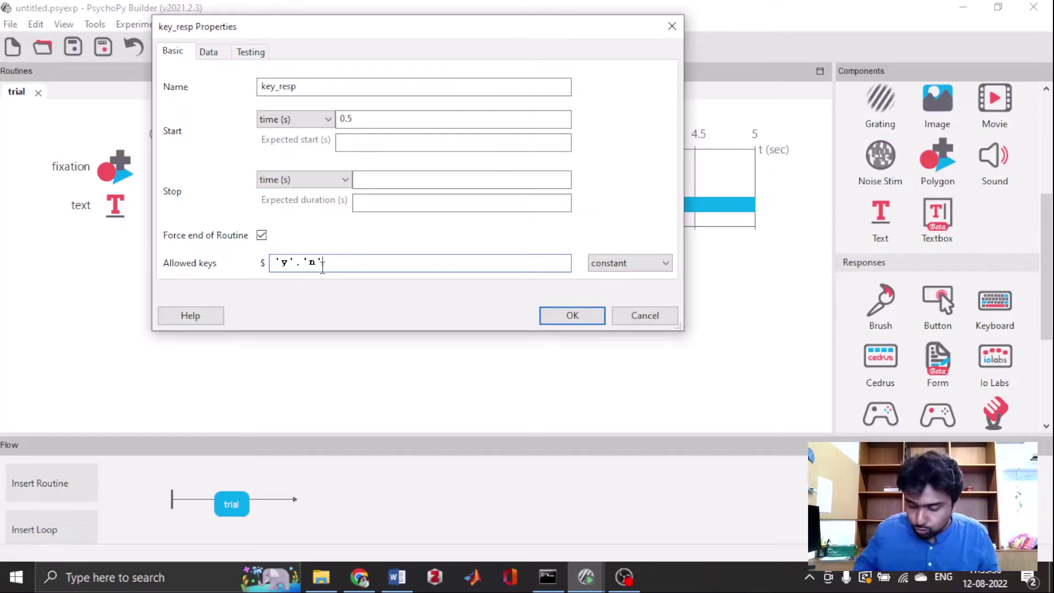
key(Left)
key(Left)
key(Left)
key(Left)
key(Left)
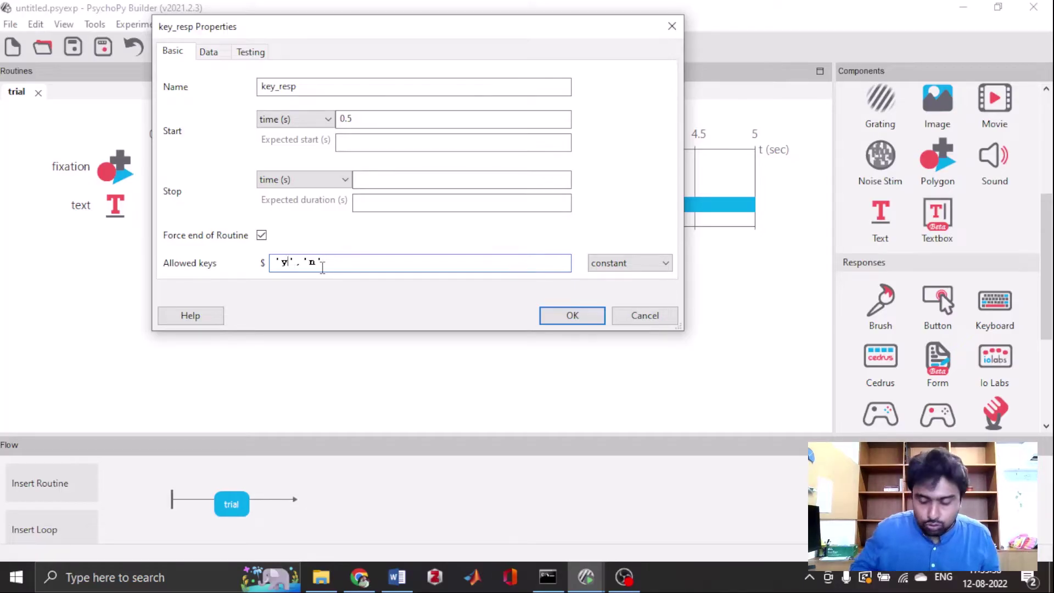
key(BackSpace)
text(r)
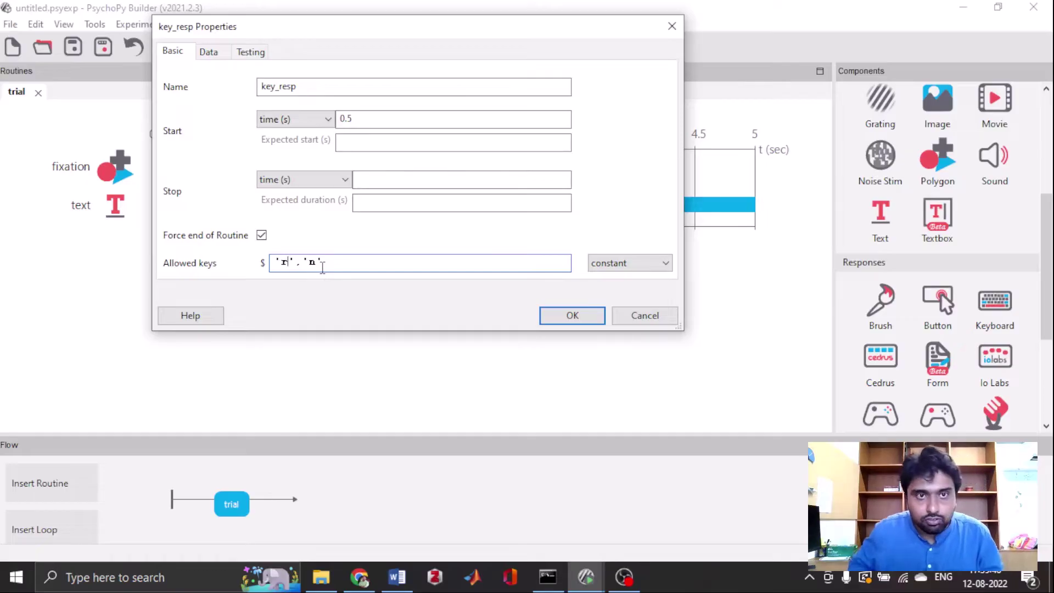
key(BackSpace)
text(b)
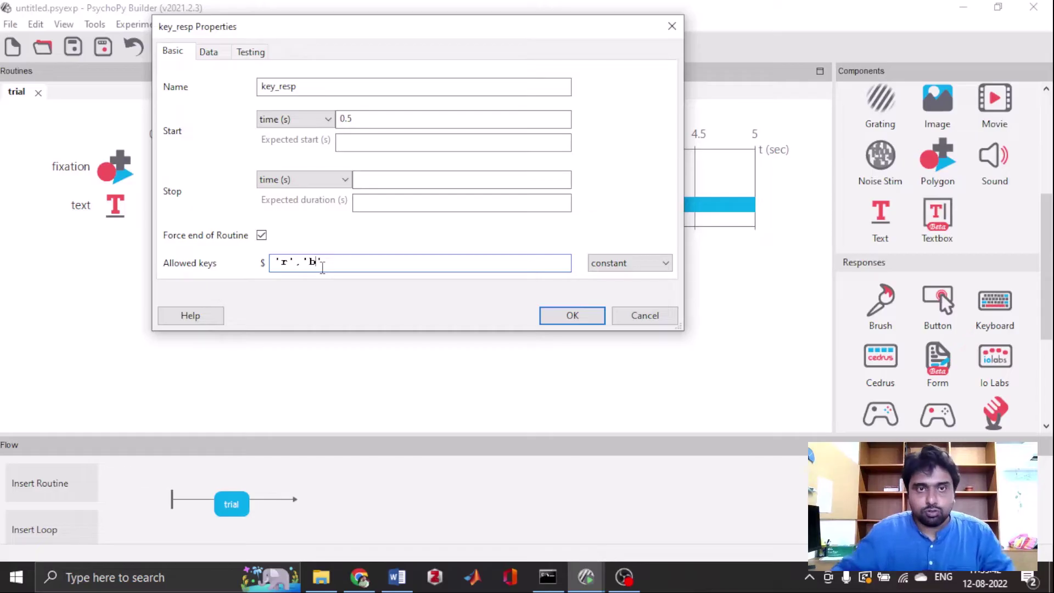
Check the keyboard response's data storage settings and allowed keys, and confirm the component.
click(212, 55)
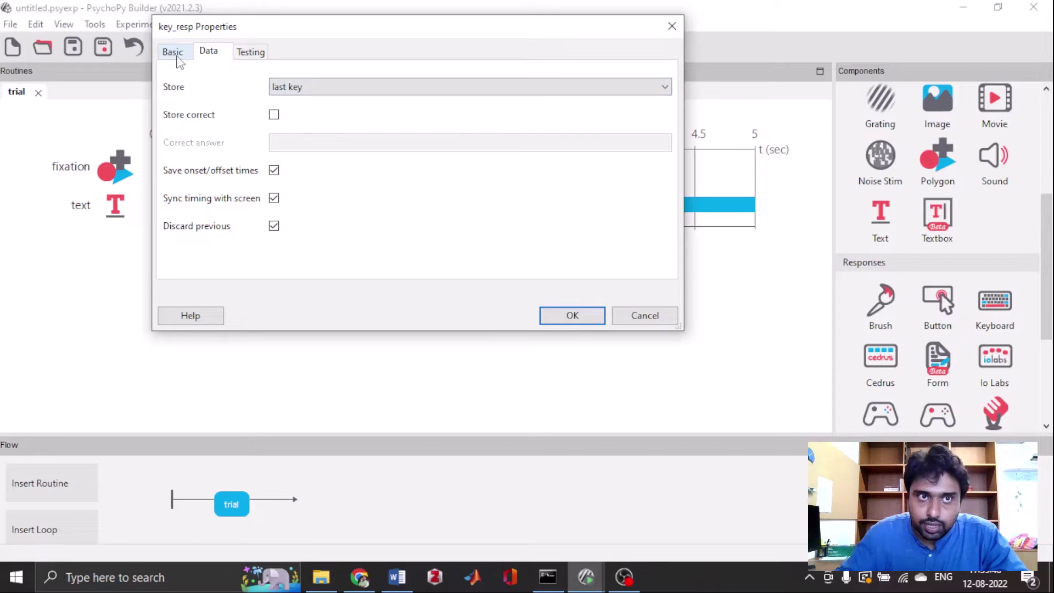
click(177, 55)
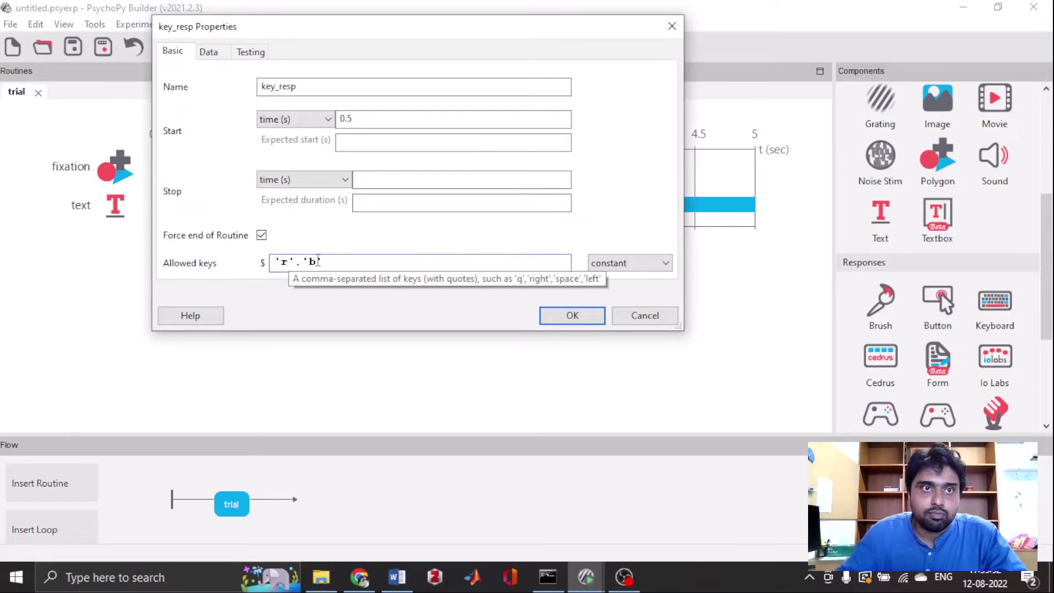
click(219, 52)
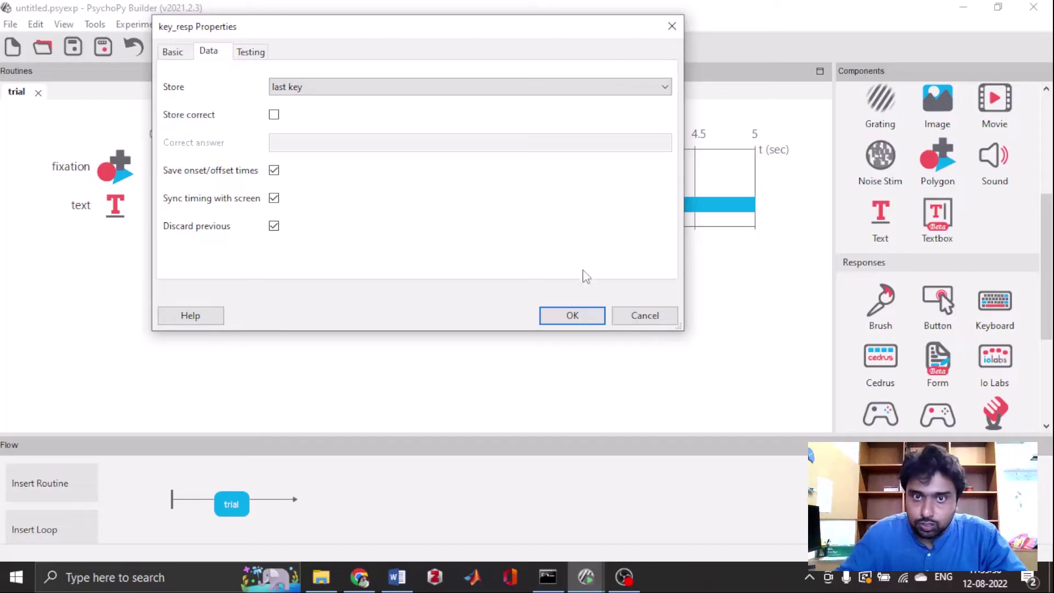
click(583, 316)
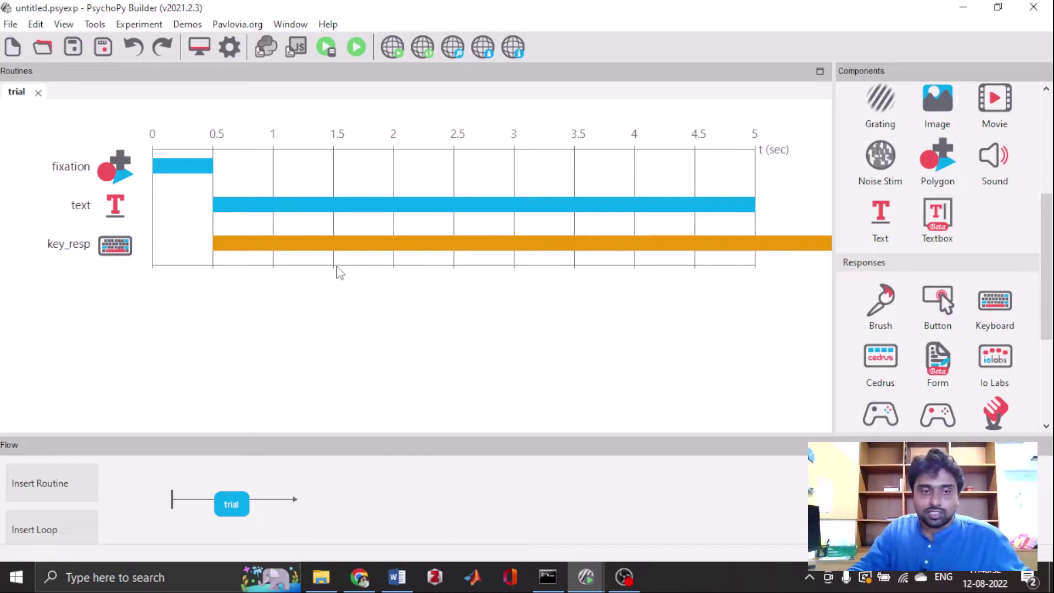
Switch to Excel 2013 and create a blank workbook for the trial conditions.
key(super)
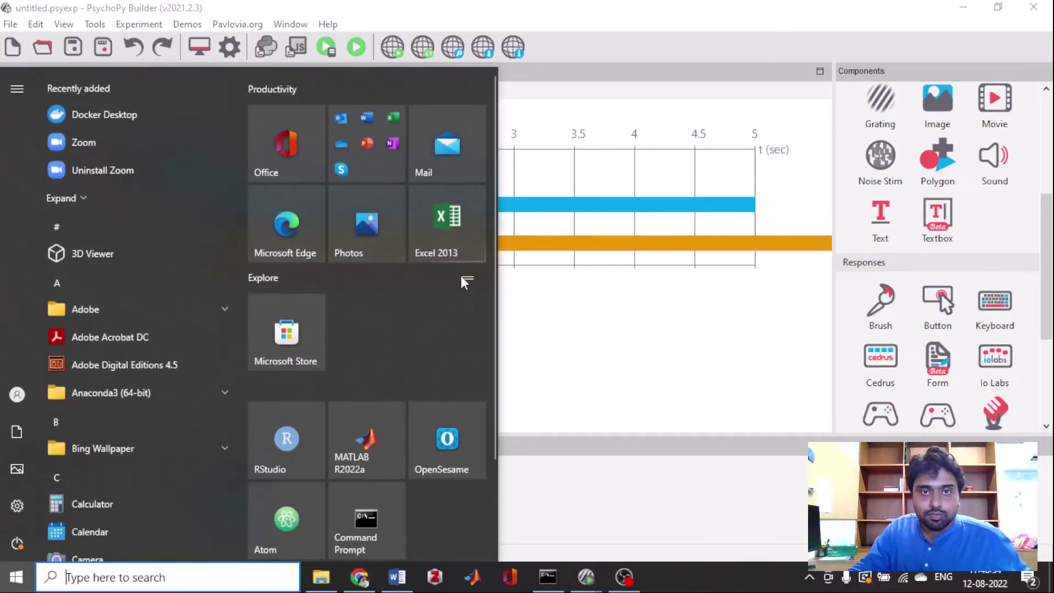
click(445, 219)
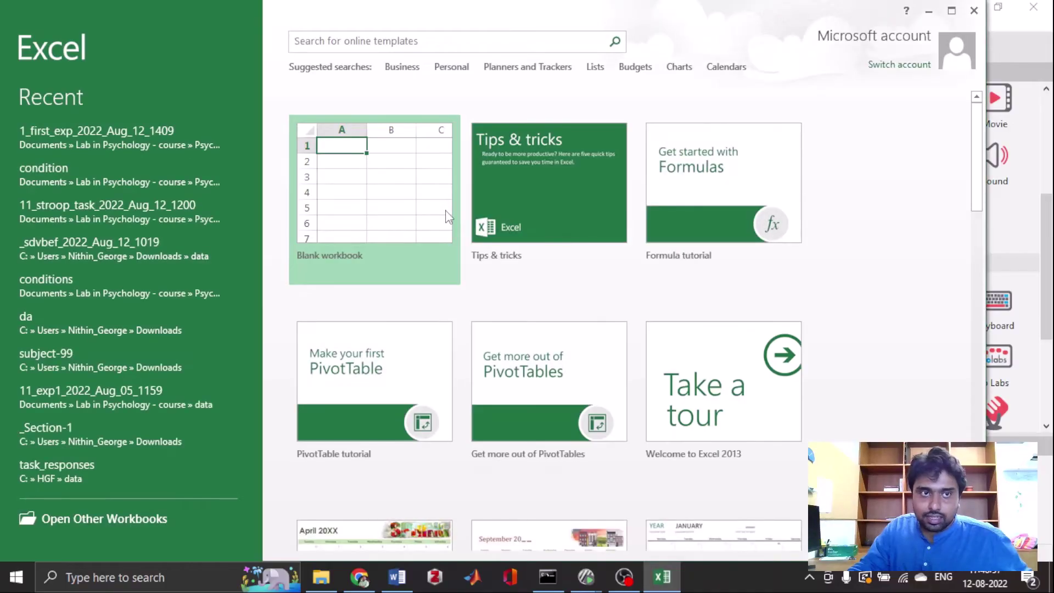
click(446, 214)
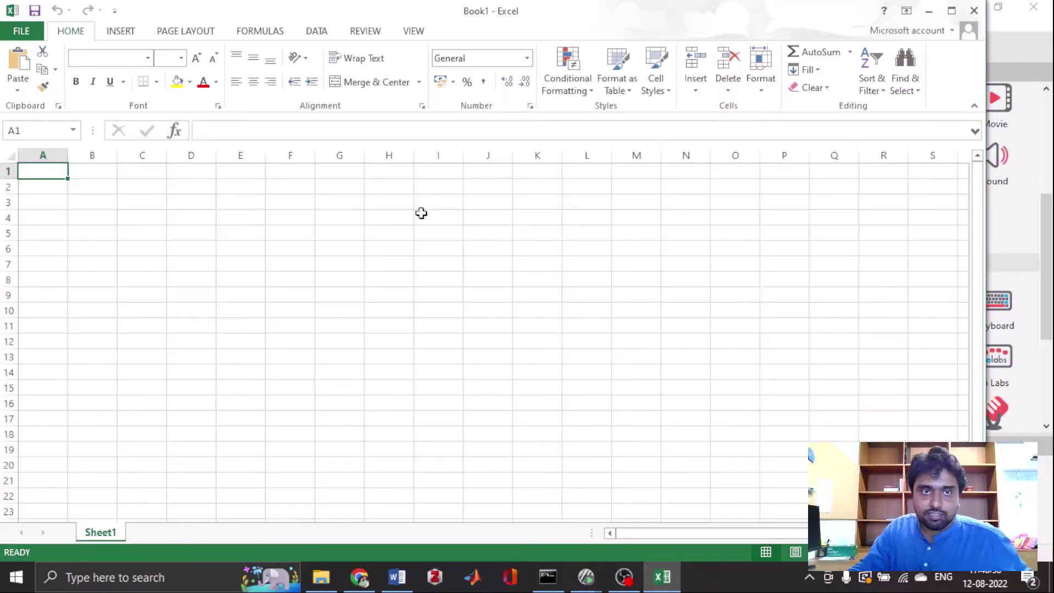
Enter the column headers "word" in A1 and "colour" in B1.
click(420, 213)
click(49, 172)
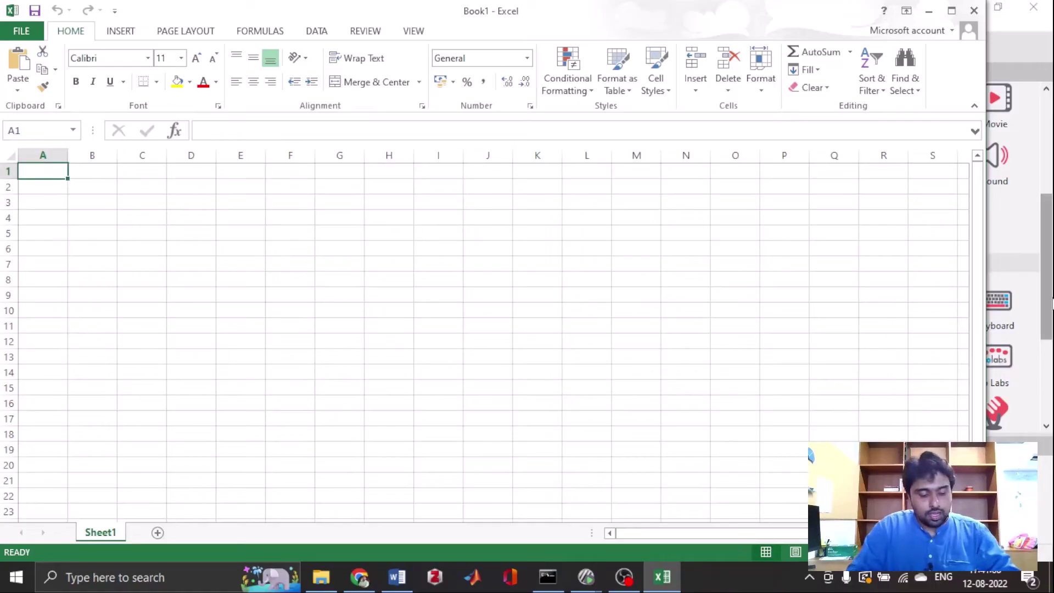
text(word)
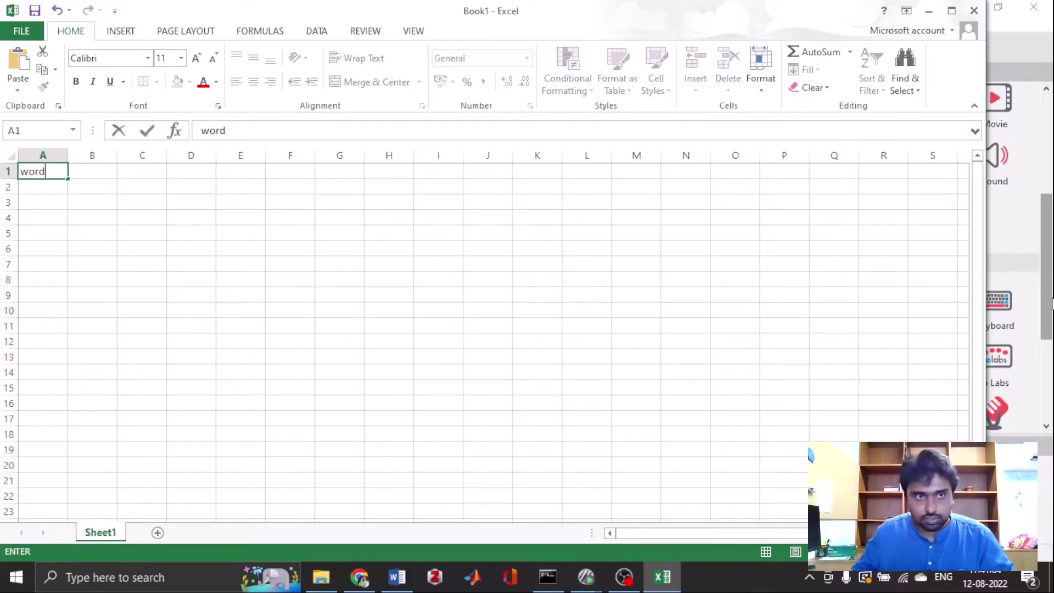
key(Tab)
text(clour)
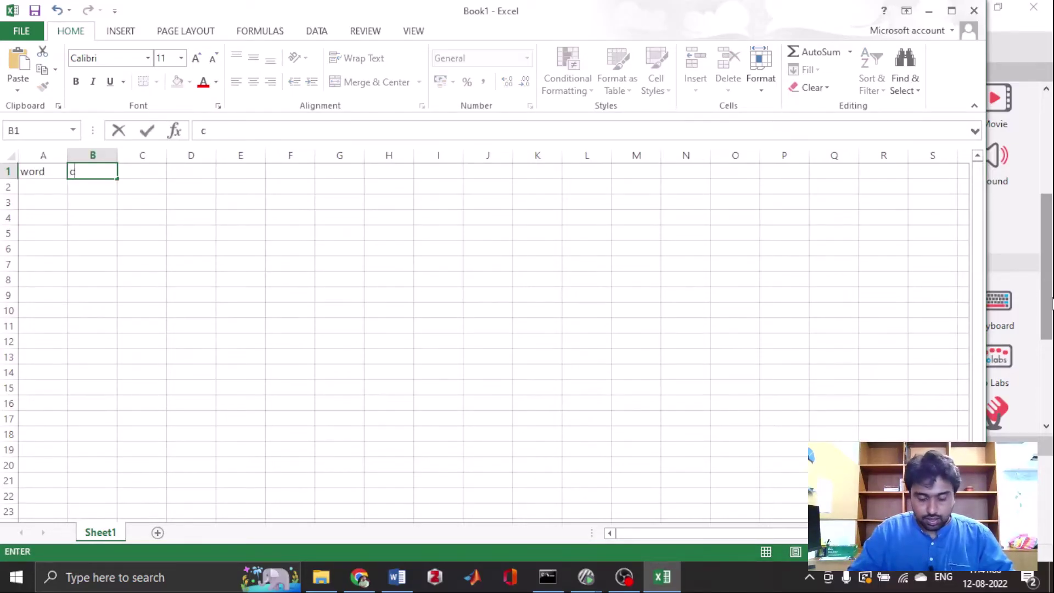
key(BackSpace)
key(BackSpace)
key(BackSpace)
key(BackSpace)
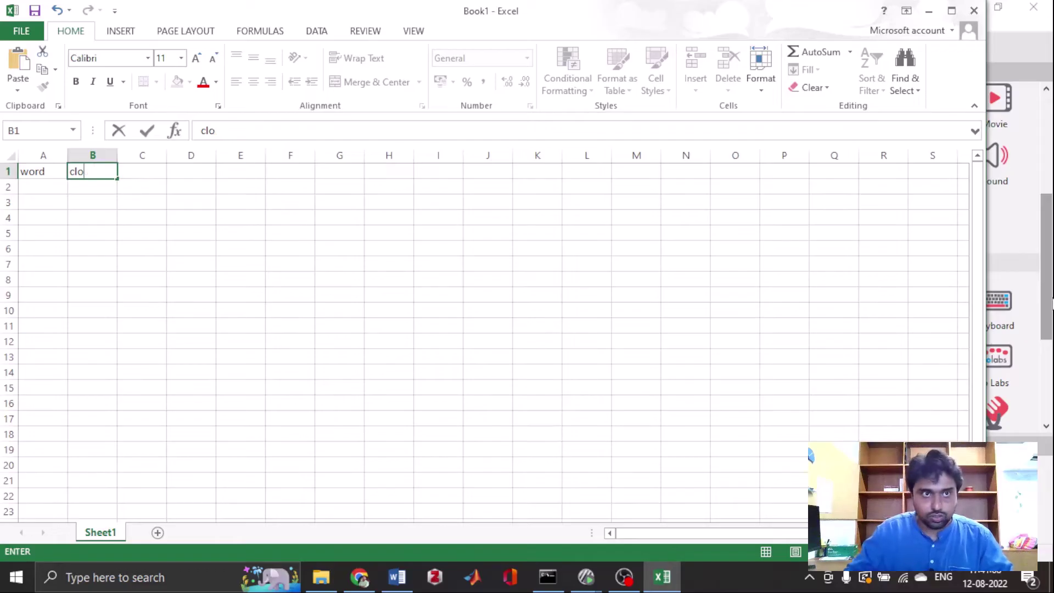
text(olour)
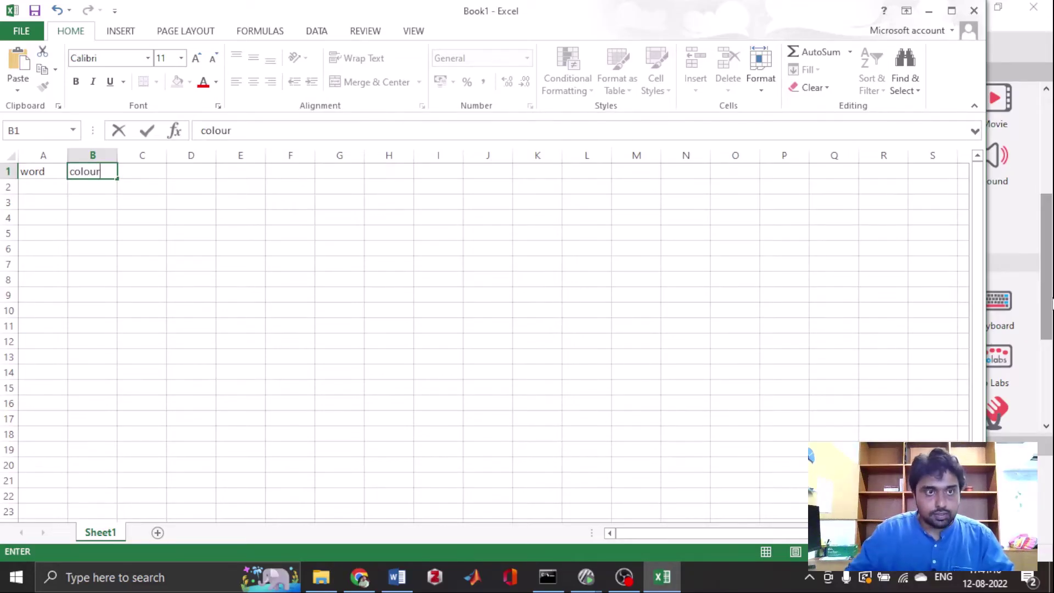
key(Tab)
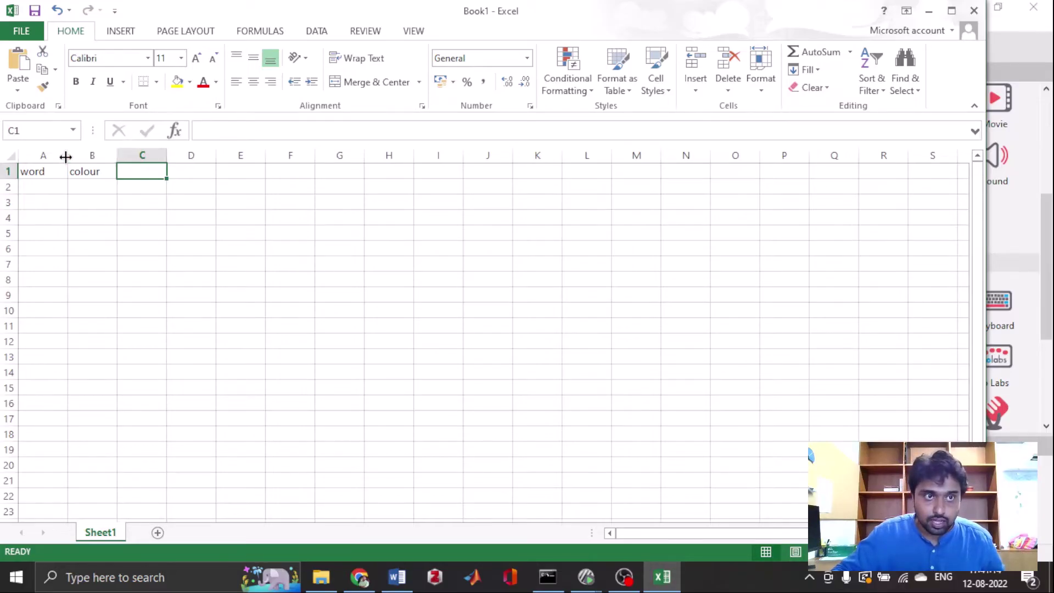
Widen columns A and C, and enter the header "stim_condition" in C1.
drag(65, 157, 85, 157)
drag(184, 157, 257, 174)
text(st)
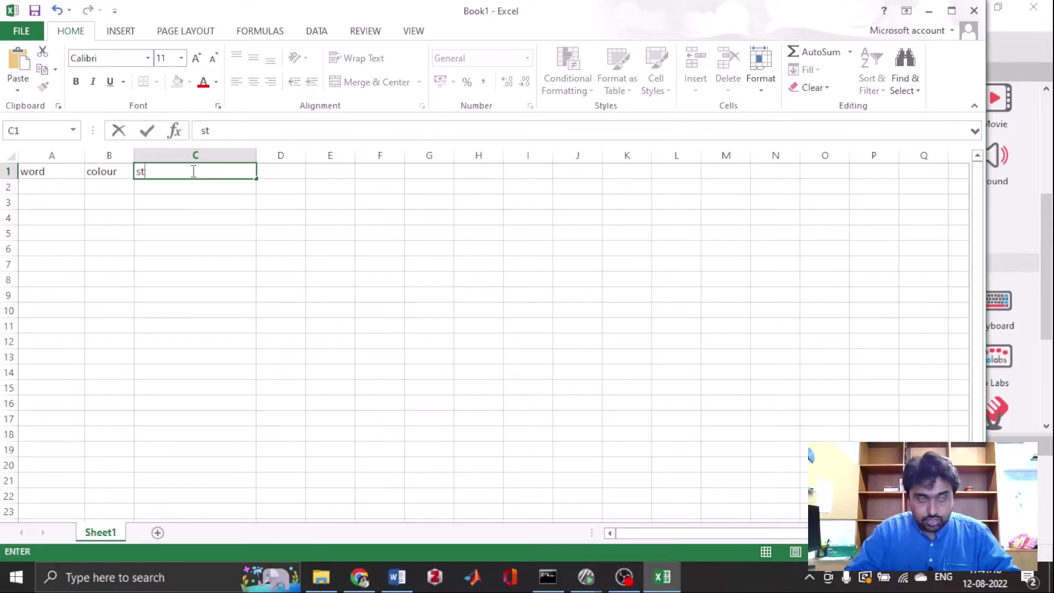
text(im_co)
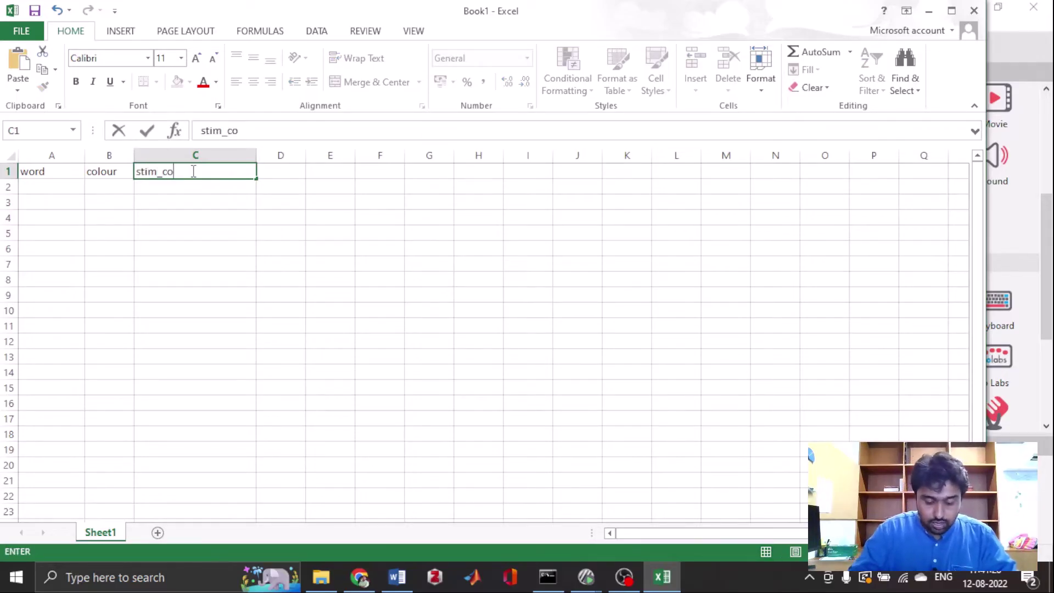
text(ndition)
key(ctrl+Return)
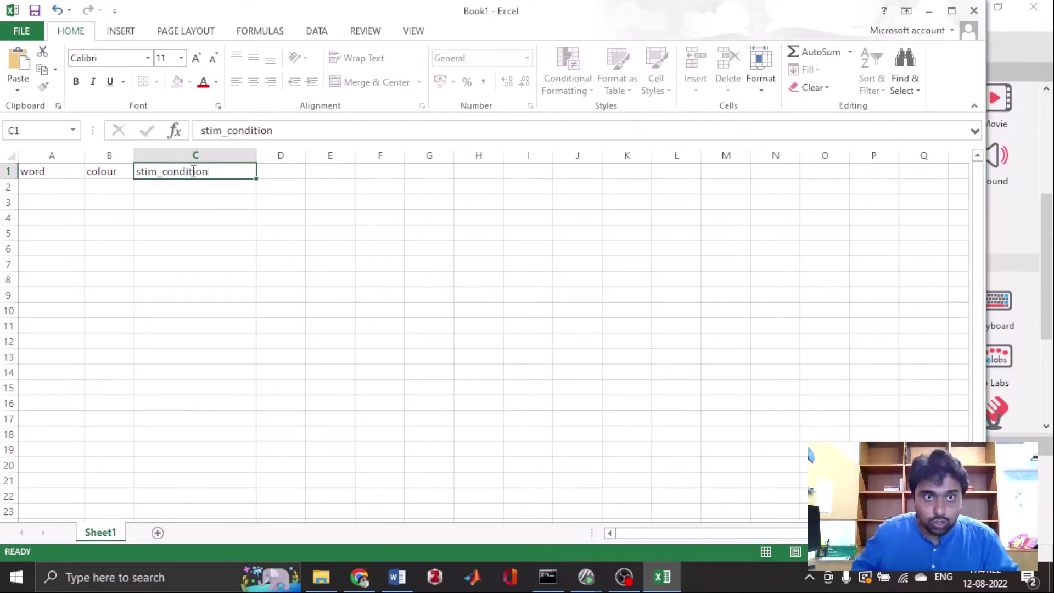
key(Tab)
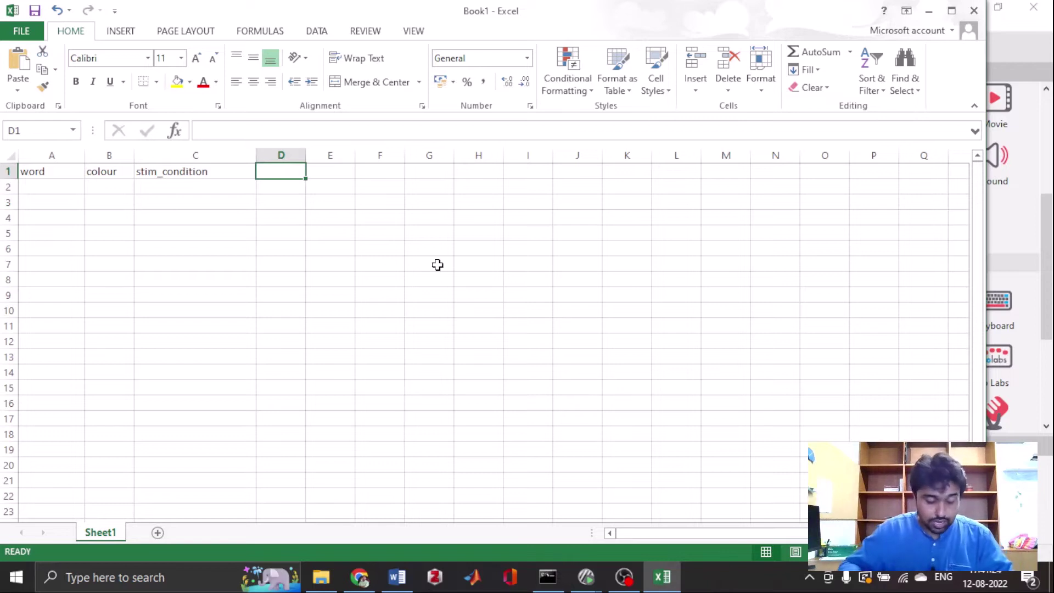
Enter the header "correct_res" in D1, and widen columns D and B.
text(conrrect)
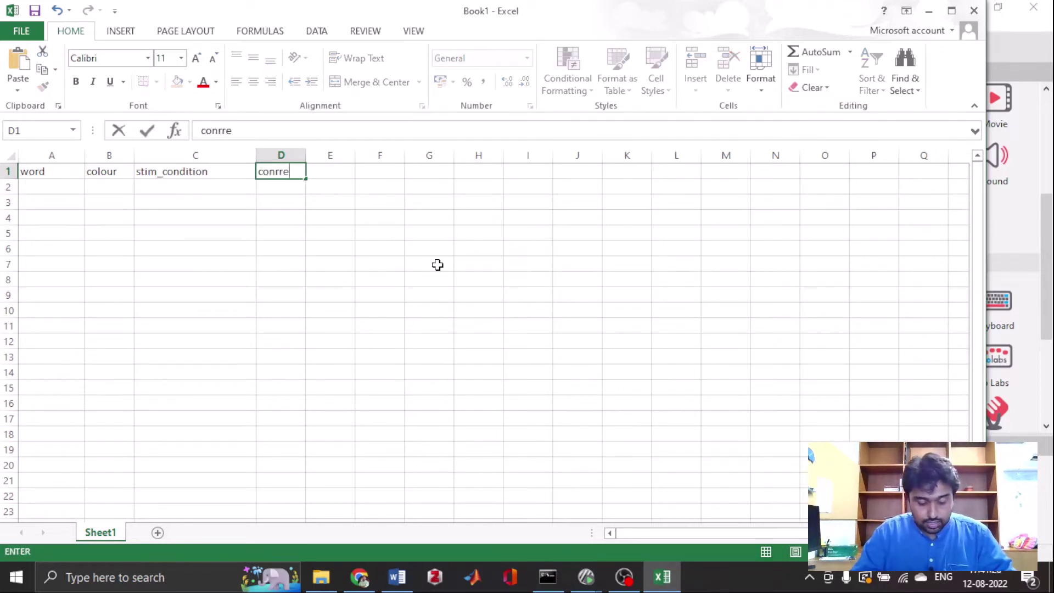
key(BackSpace)
key(BackSpace)
key(BackSpace)
key(BackSpace)
key(BackSpace)
key(BackSpace)
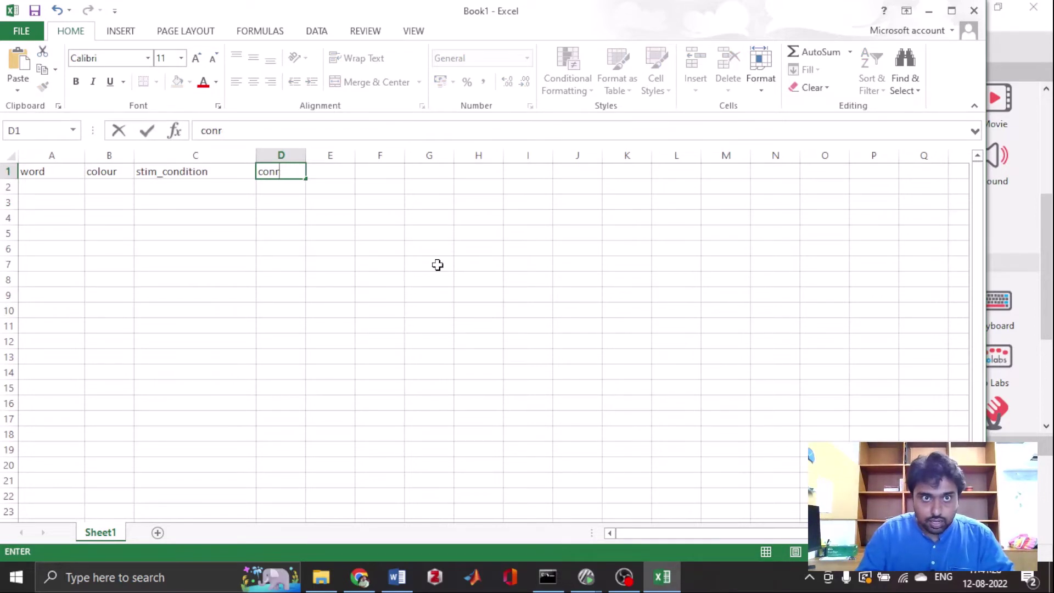
text(rrect)
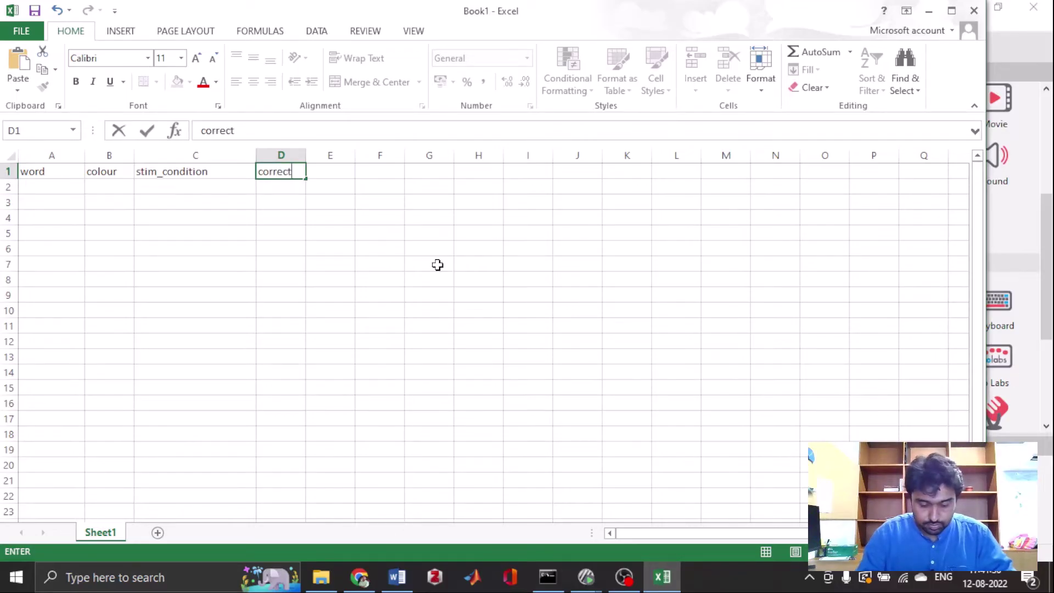
text(_res)
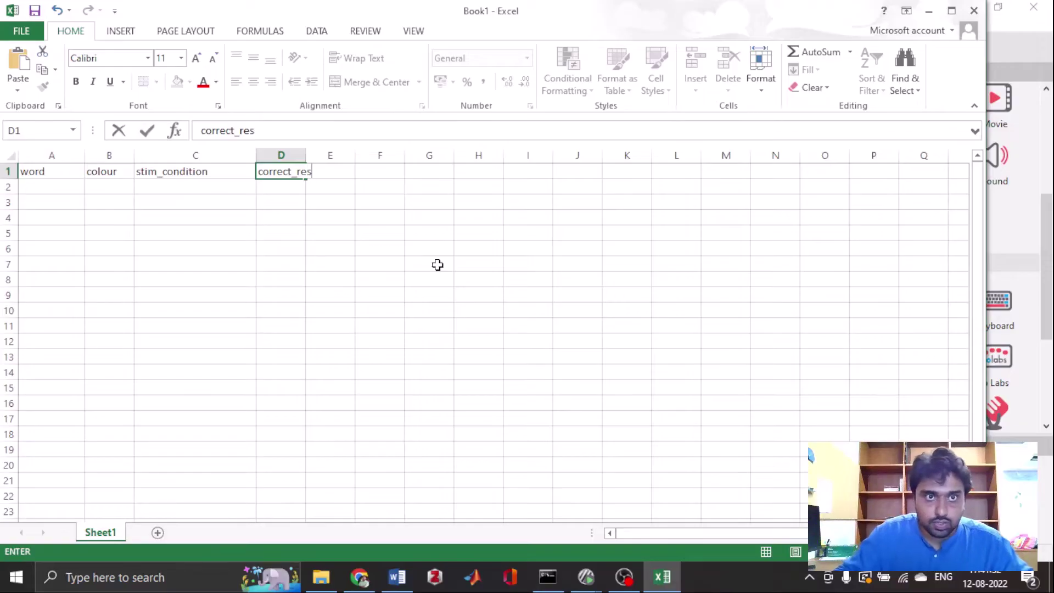
click(438, 265)
drag(306, 156, 319, 156)
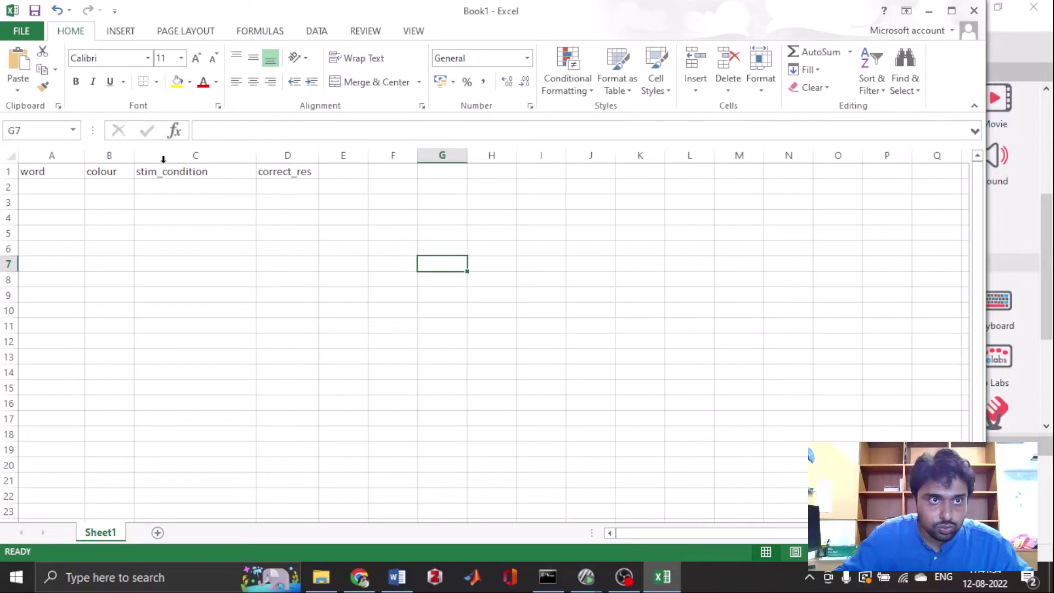
drag(134, 156, 166, 158)
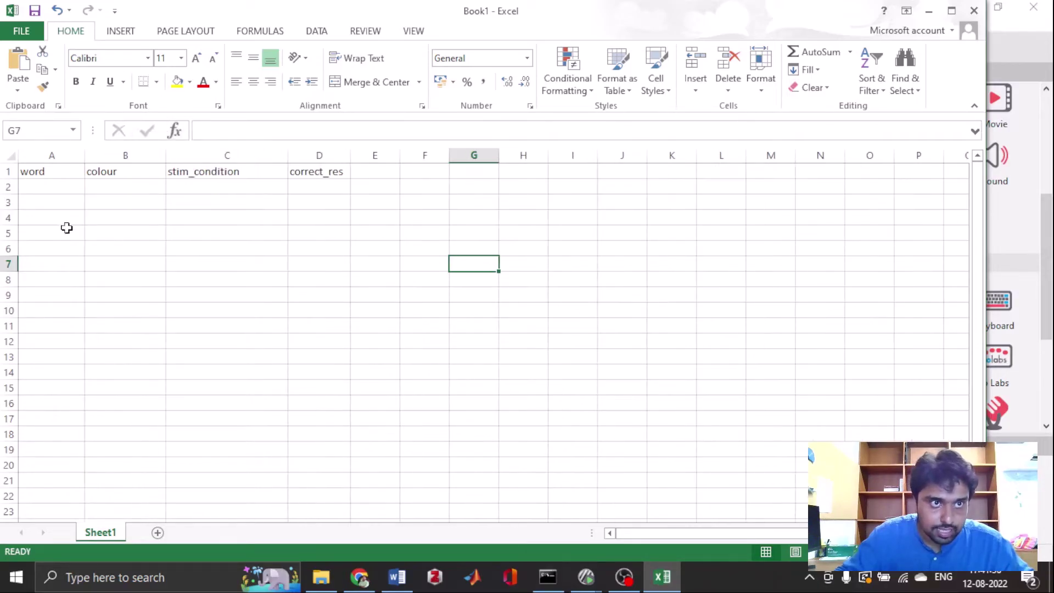
Fill in row 2 with the word RED, colour red, stimulus condition I and correct response r.
click(47, 188)
text(RE)
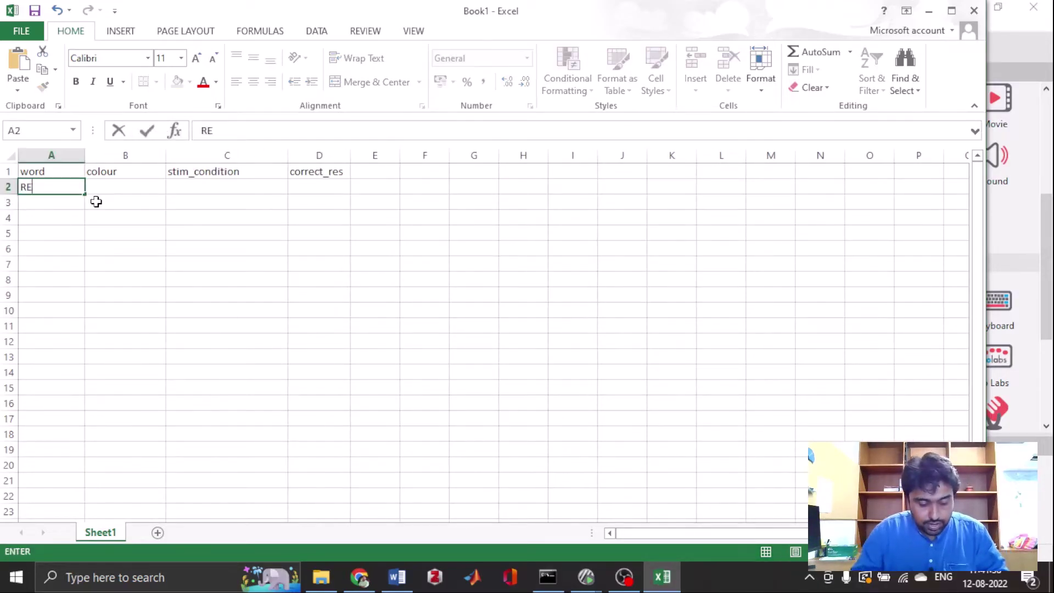
text(D)
key(Tab)
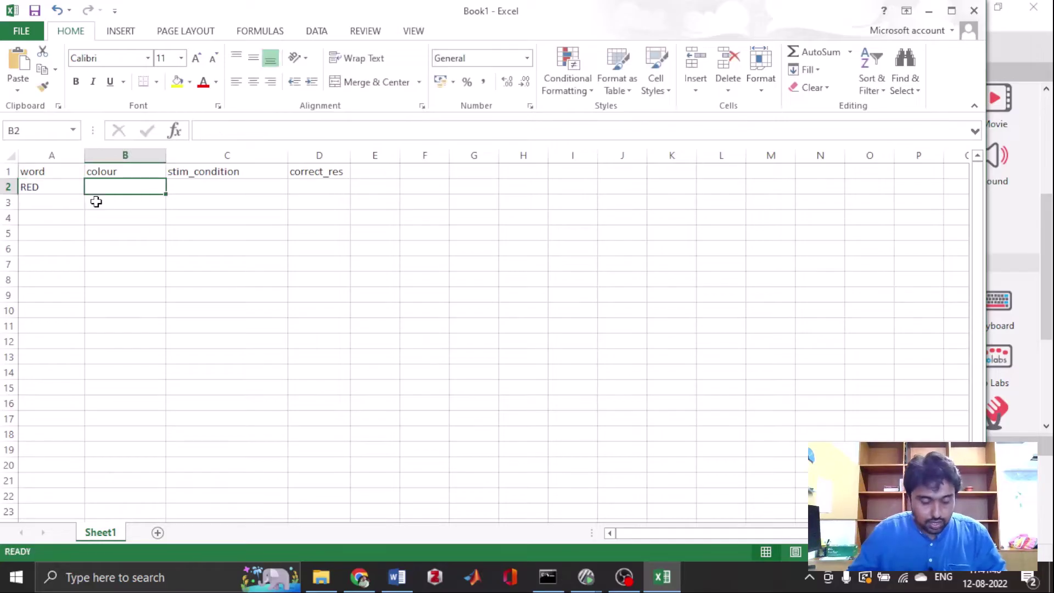
text(red)
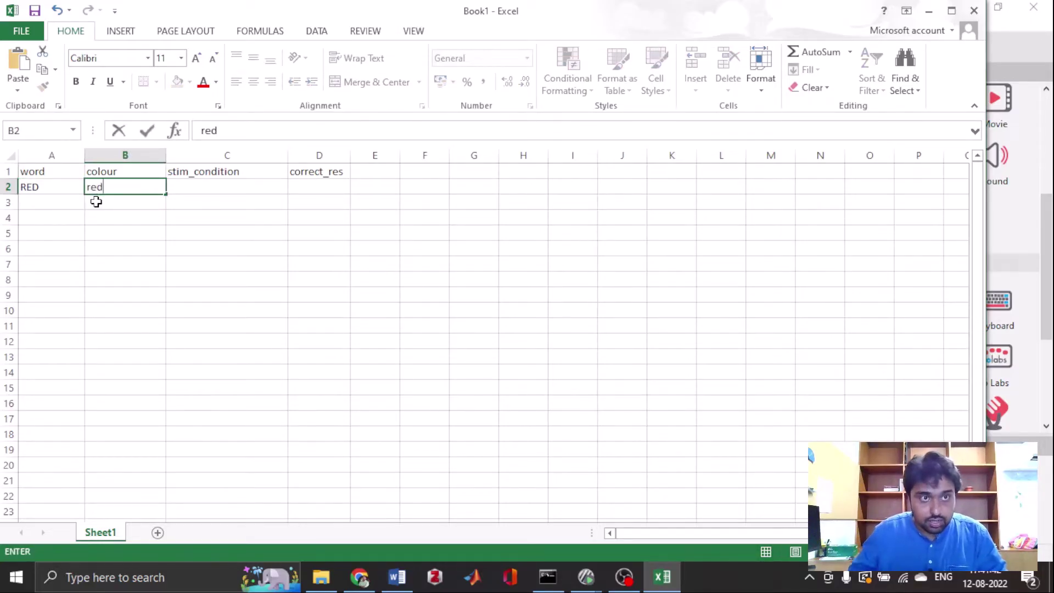
key(Tab)
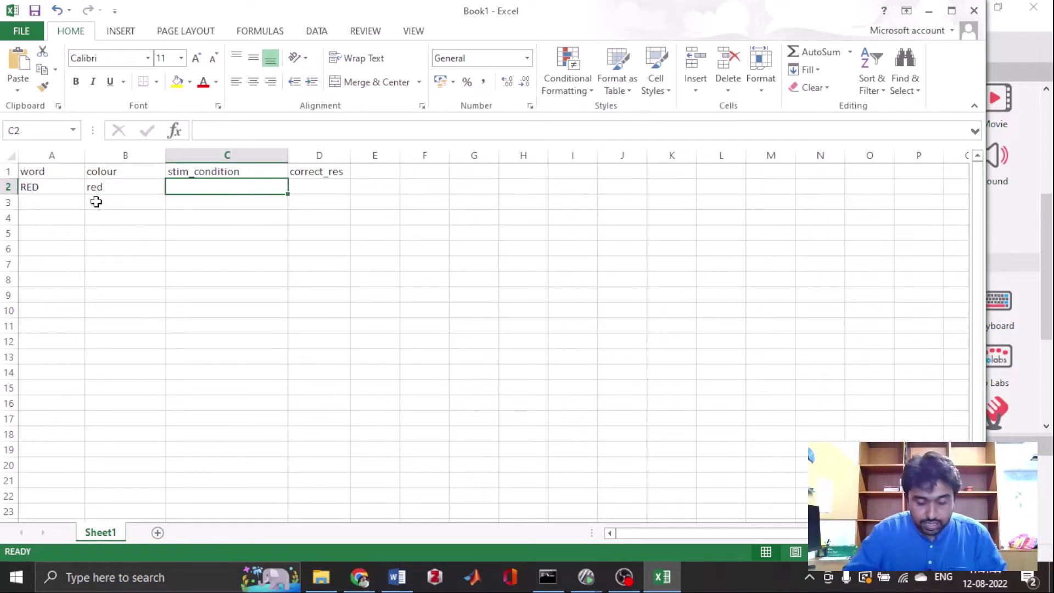
text(I)
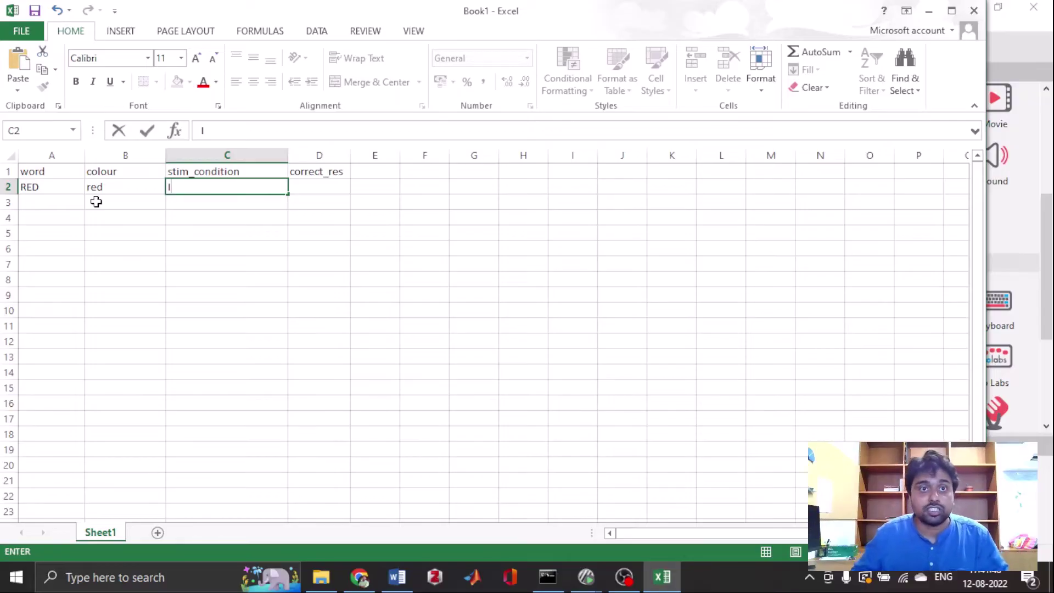
key(Tab)
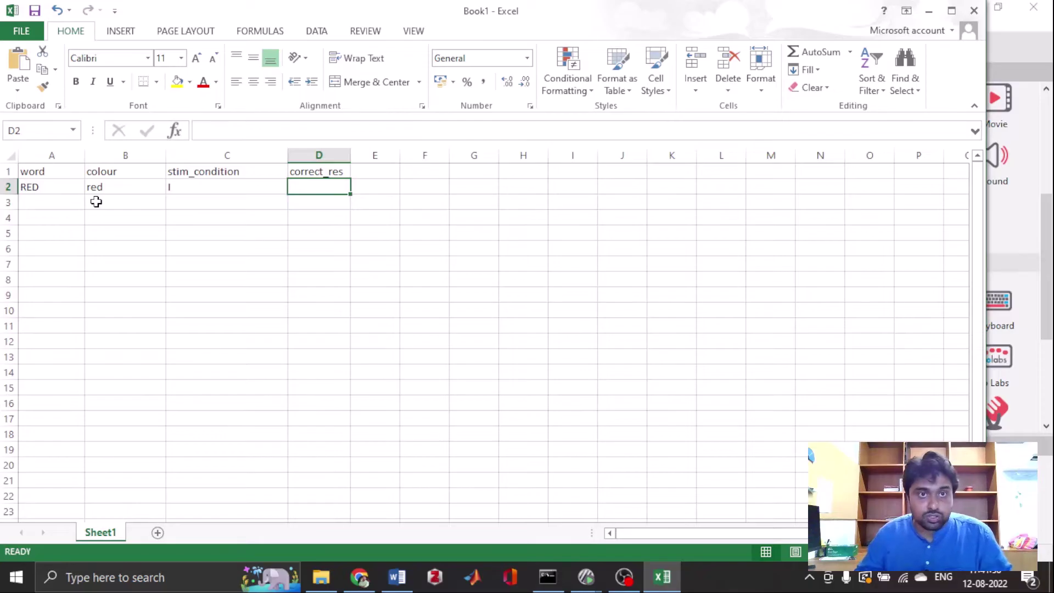
text(r)
key(Return)
key(Left)
key(Left)
key(Left)
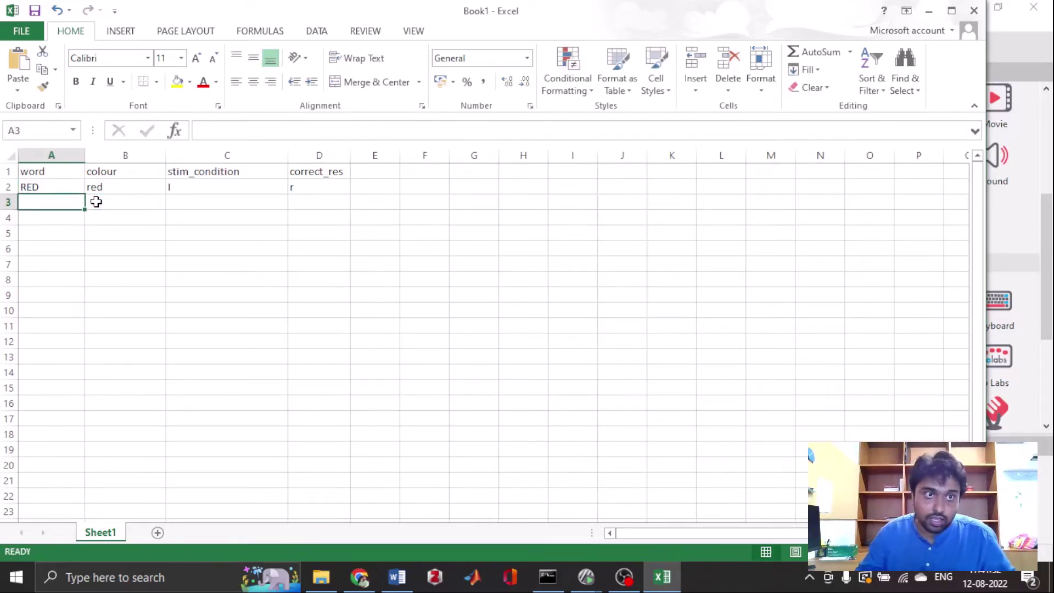
key(Up)
key(Right)
key(Down)
key(Up)
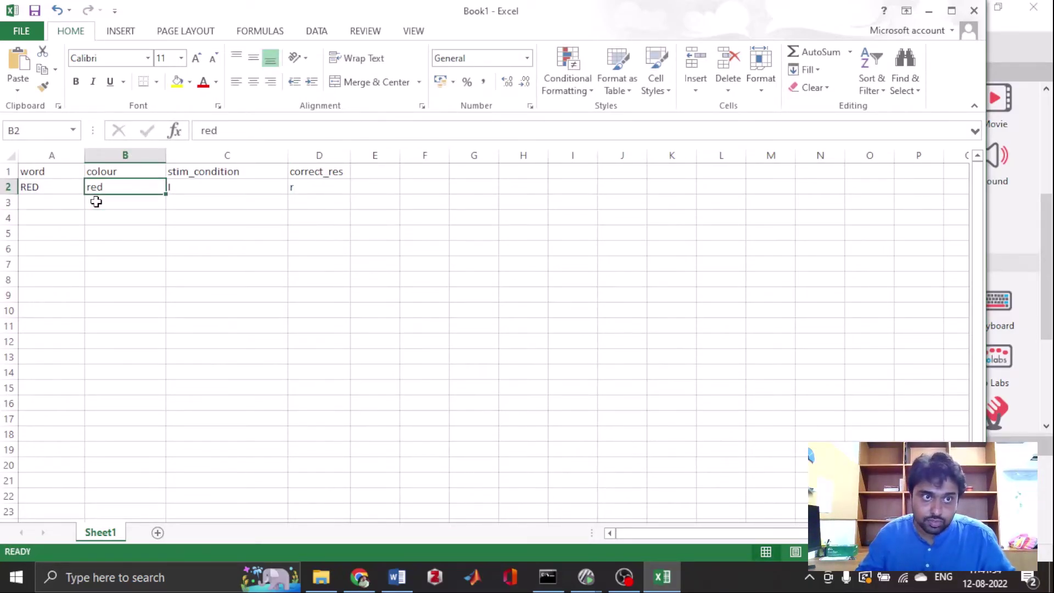
key(Left)
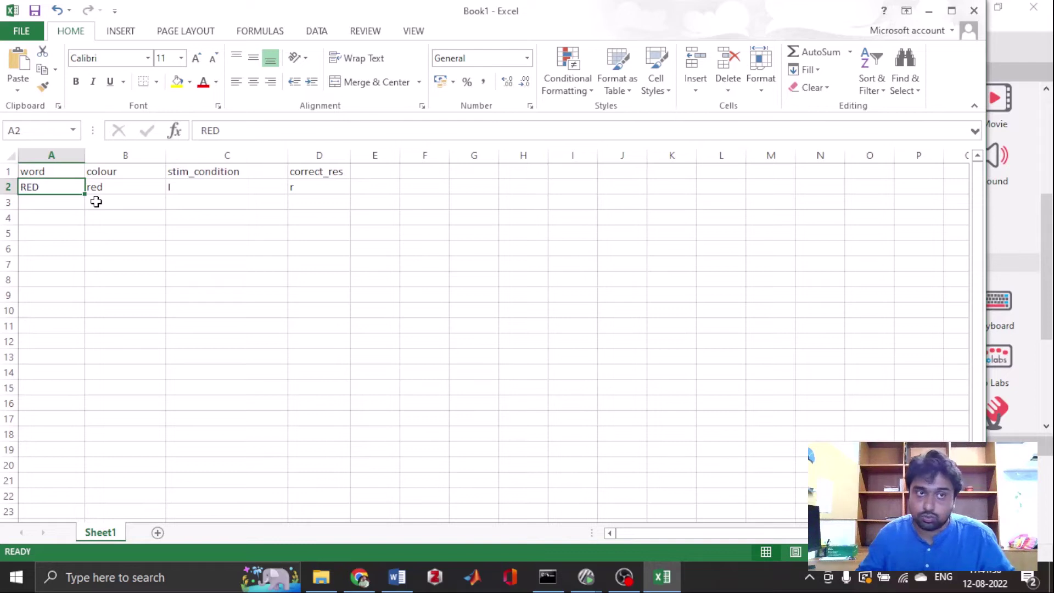
key(Right)
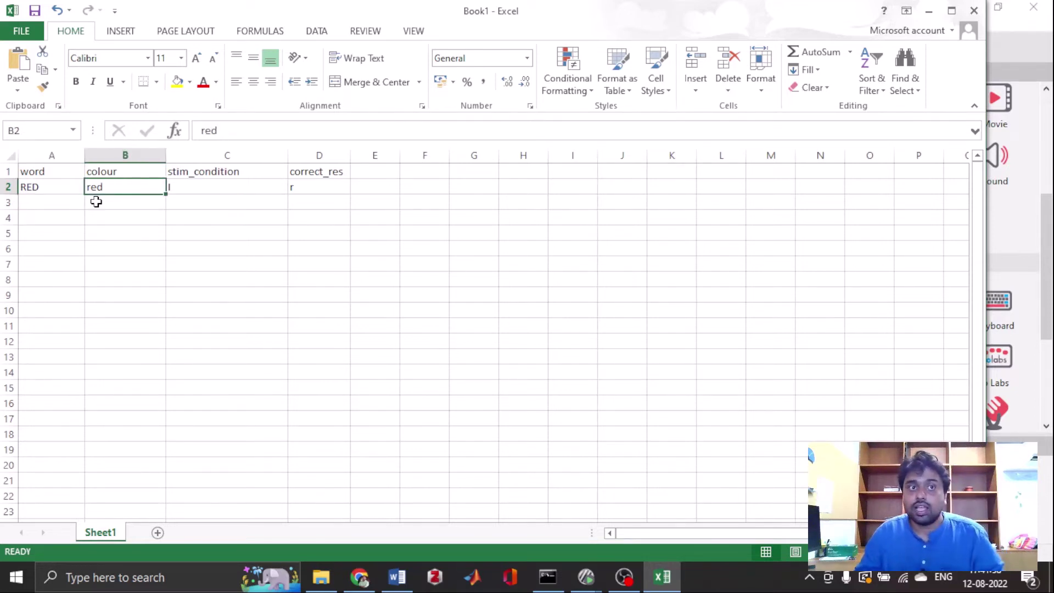
key(Down)
key(Left)
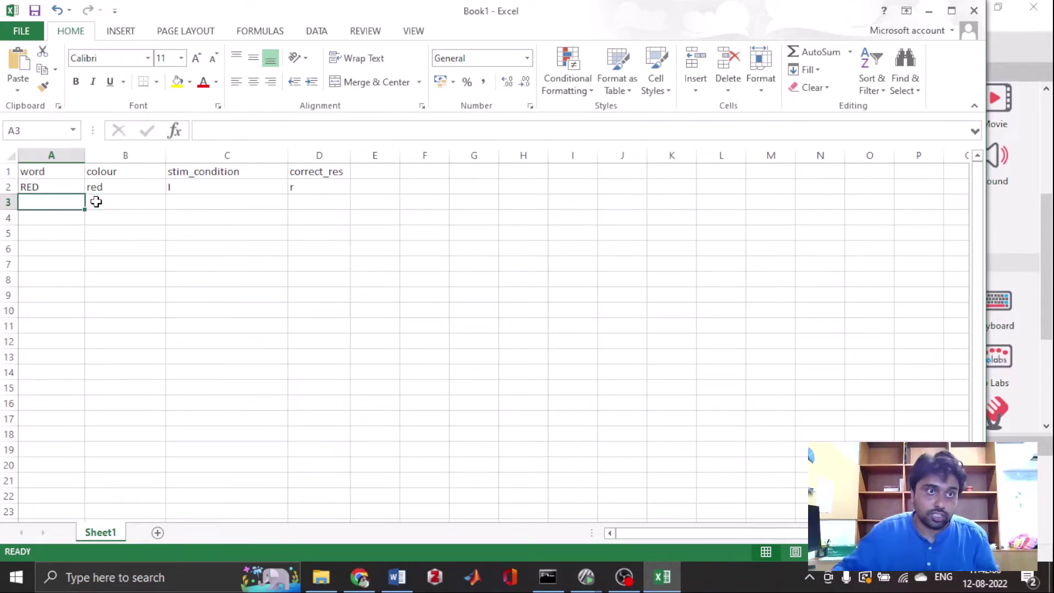
Enter the word RED, the colour blue and the stimulus condition I in row 3.
text(RED)
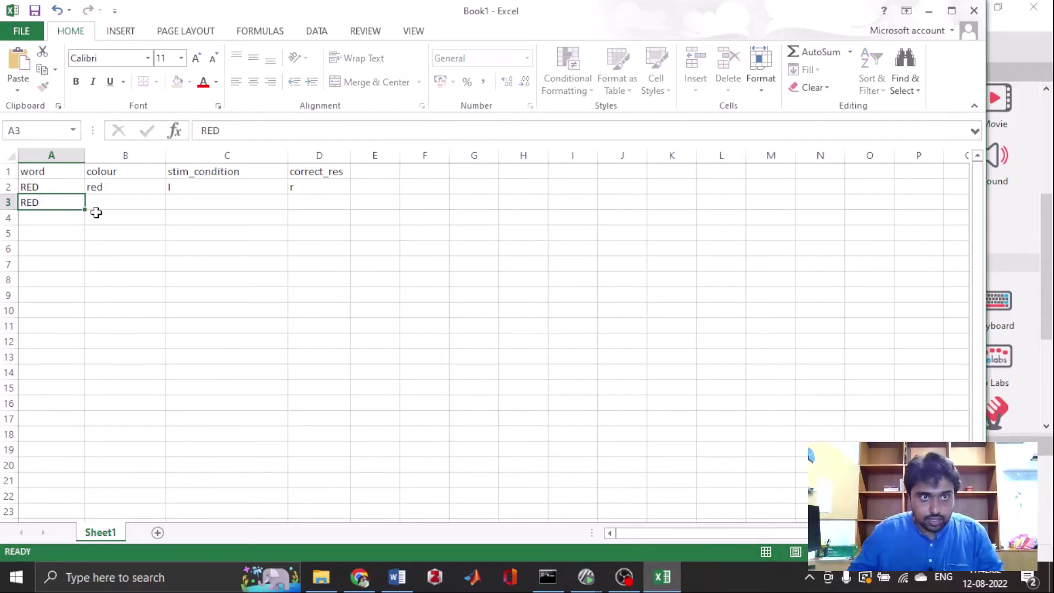
key(Return)
key(Up)
key(Right)
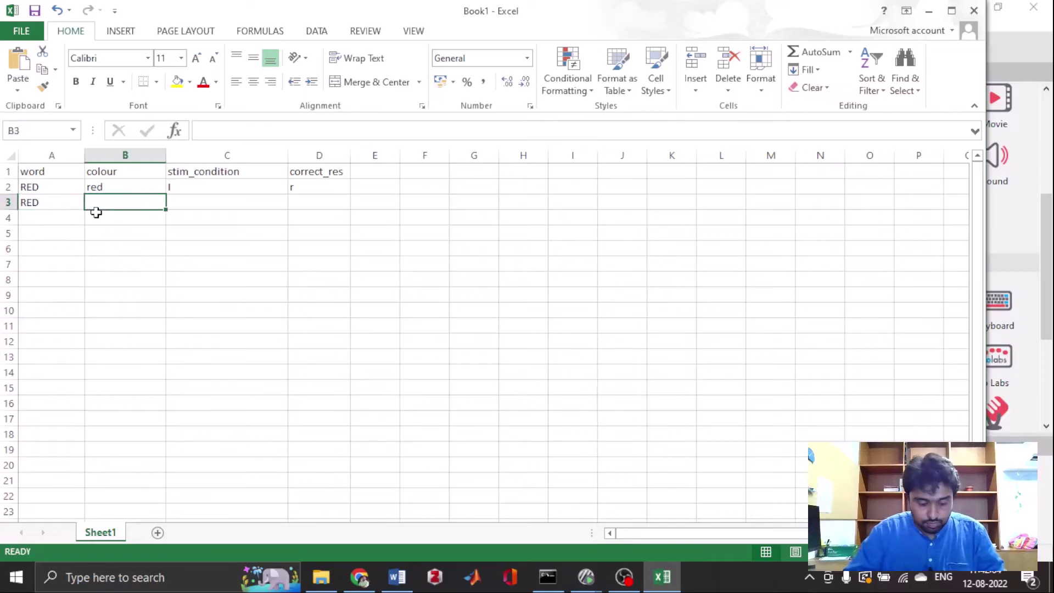
text(blue)
key(Tab)
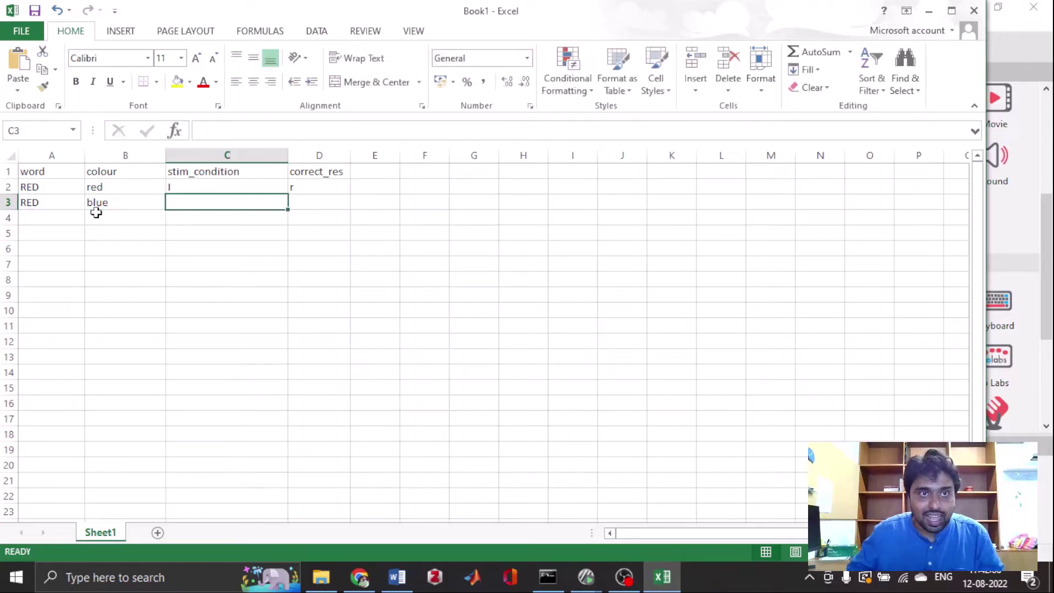
text(c)
key(BackSpace)
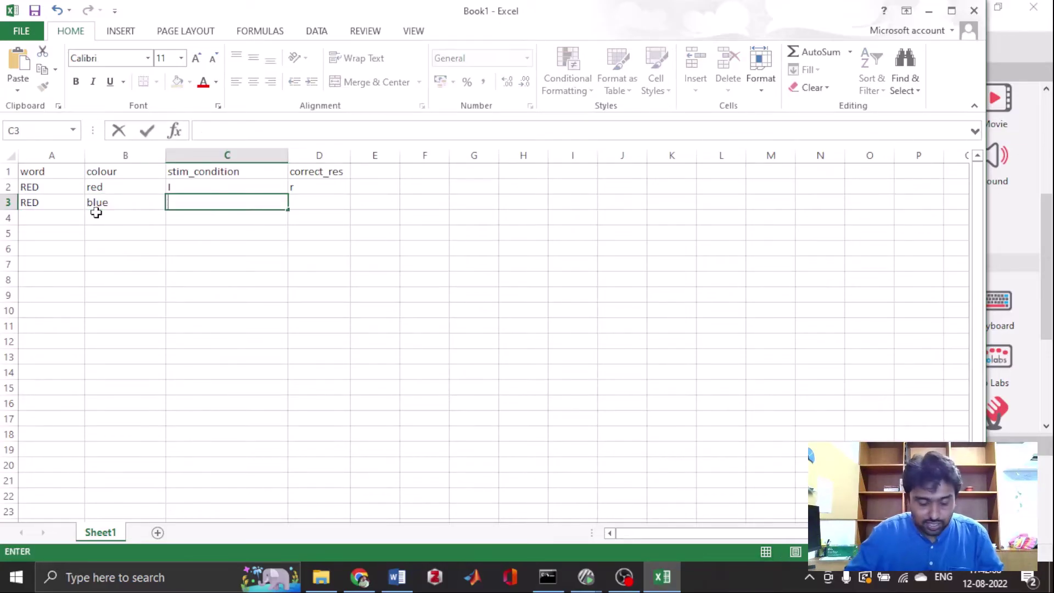
text(l)
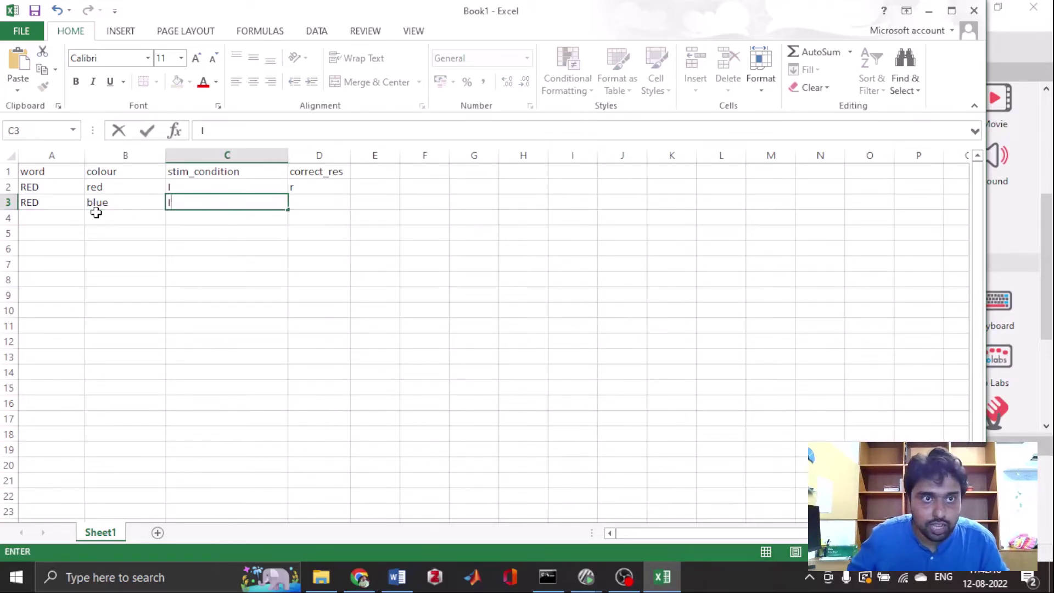
Change the stimulus condition in C2 to C, and enter the correct response b in D3.
key(Up)
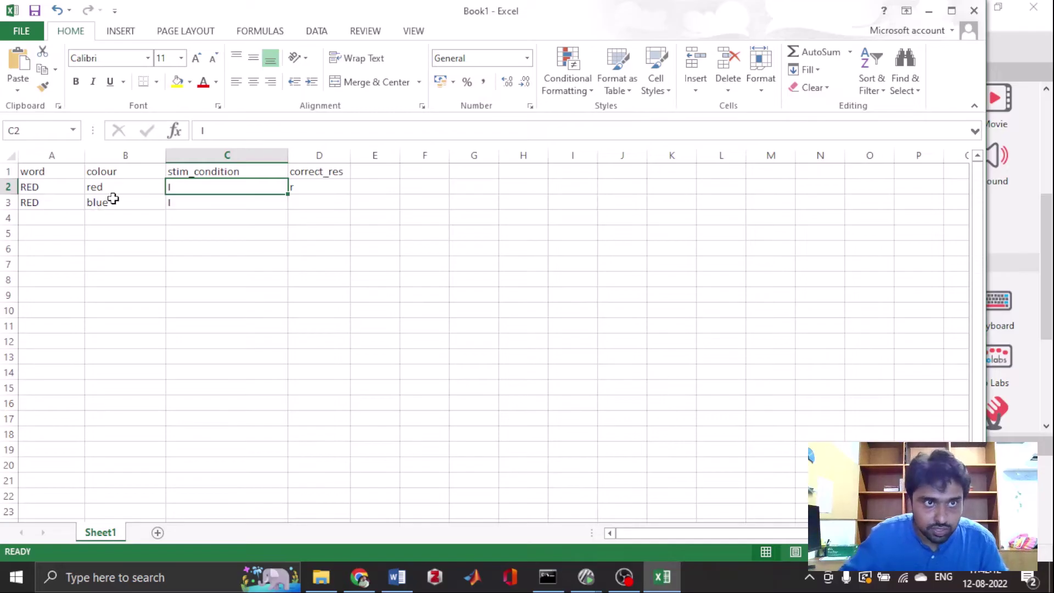
text(C)
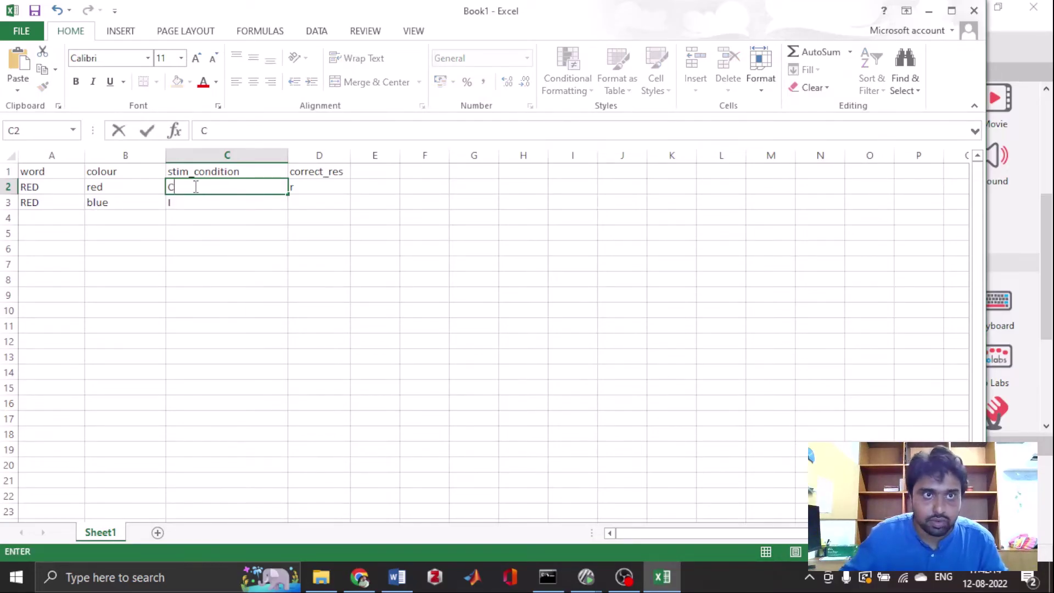
click(335, 216)
click(335, 205)
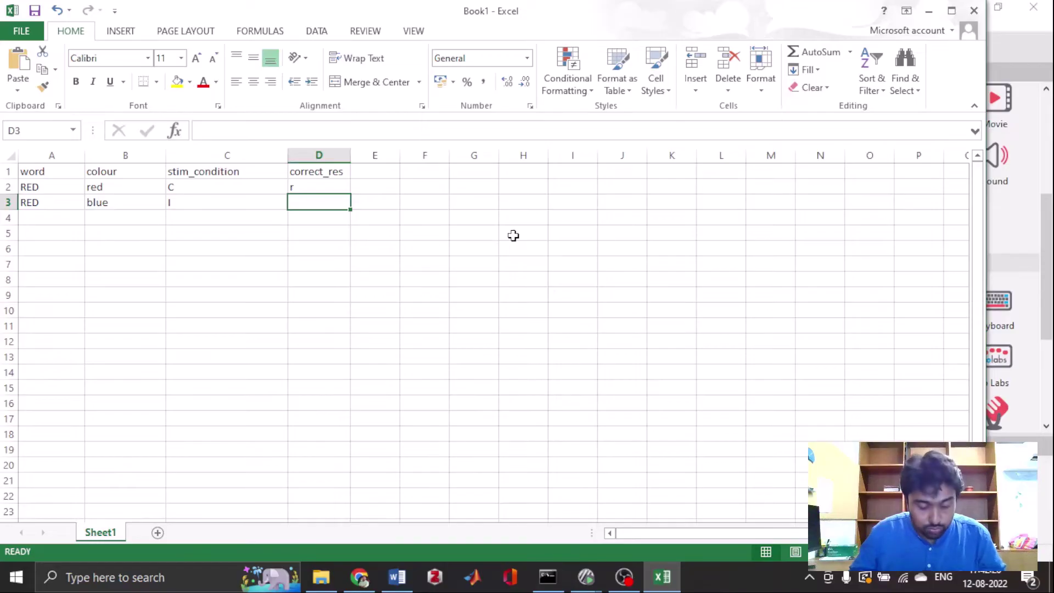
text(b)
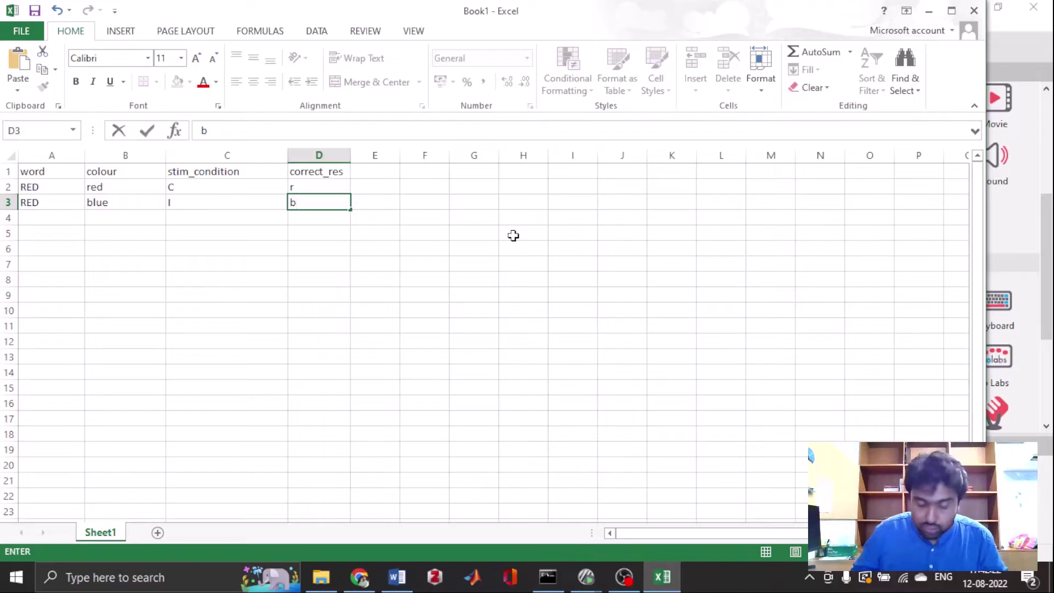
key(Return)
Fill in row 4 with the word BLUE, colour red, stimulus condition I and correct response r.
key(Left)
key(Left)
key(Left)
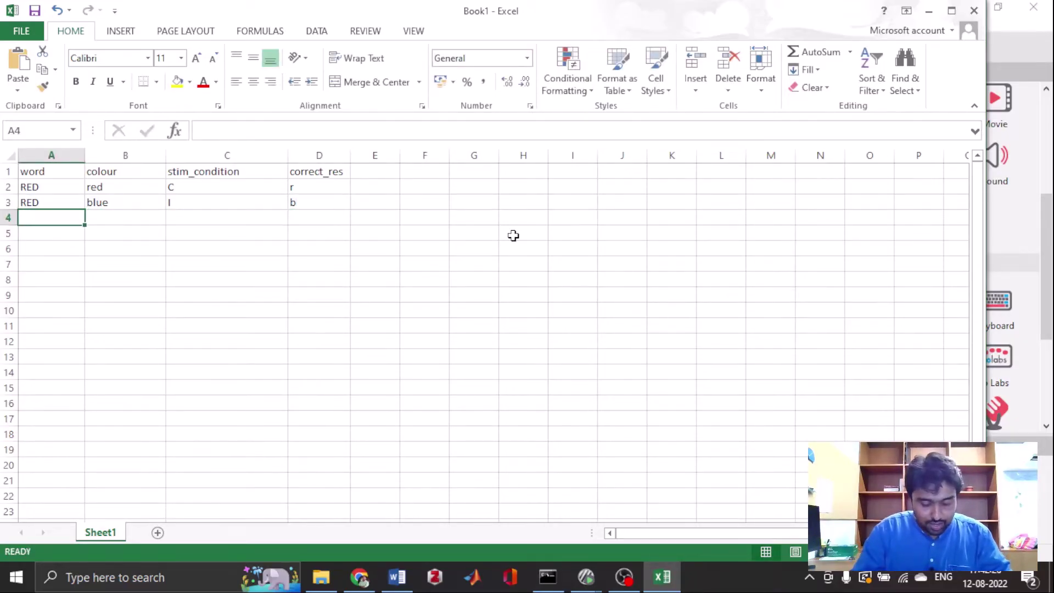
text(BLUE)
key(Tab)
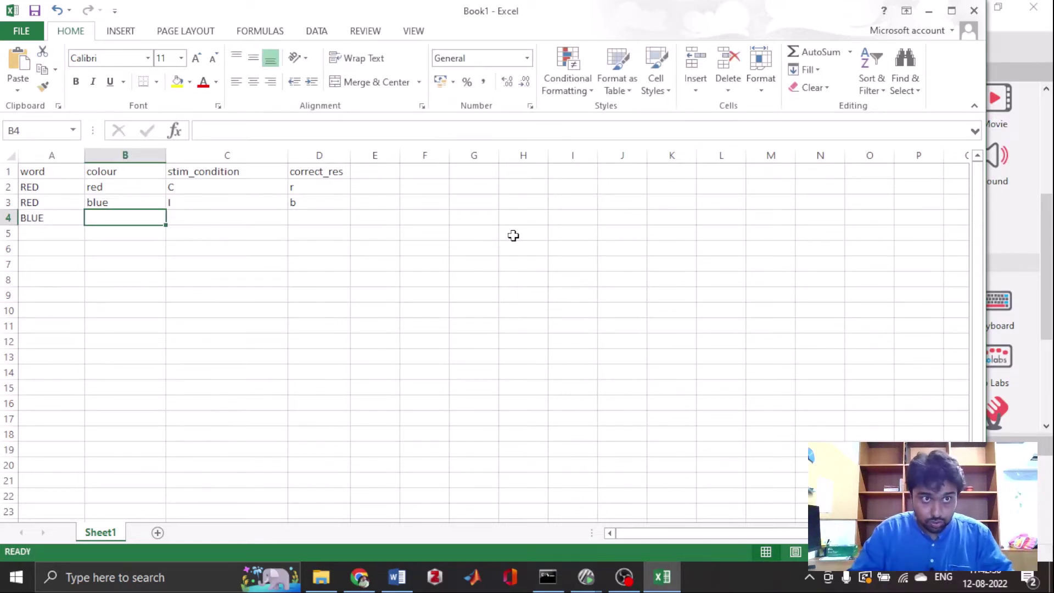
text(red)
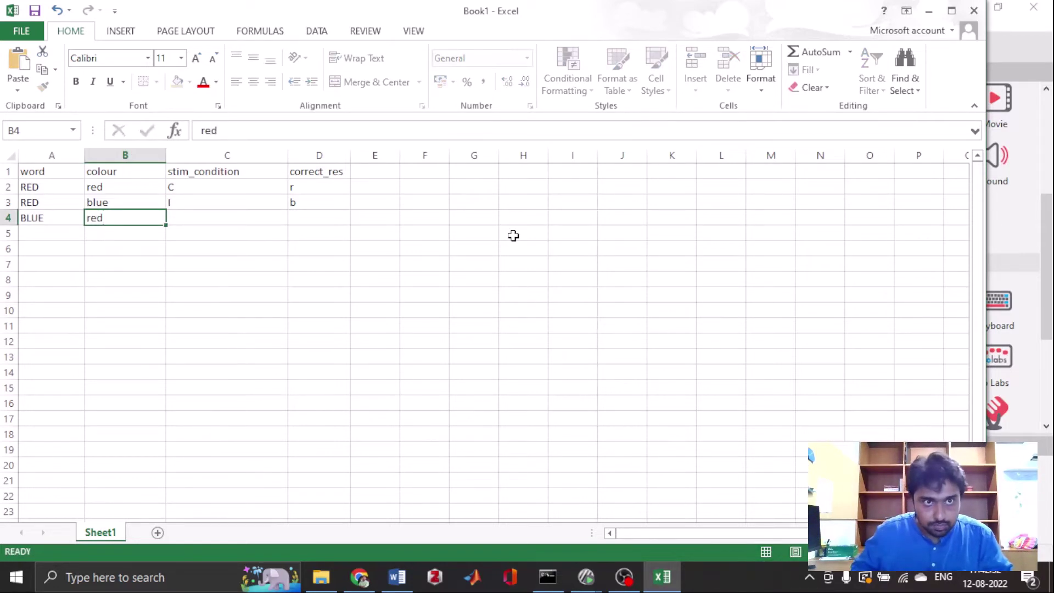
key(Tab)
text(I)
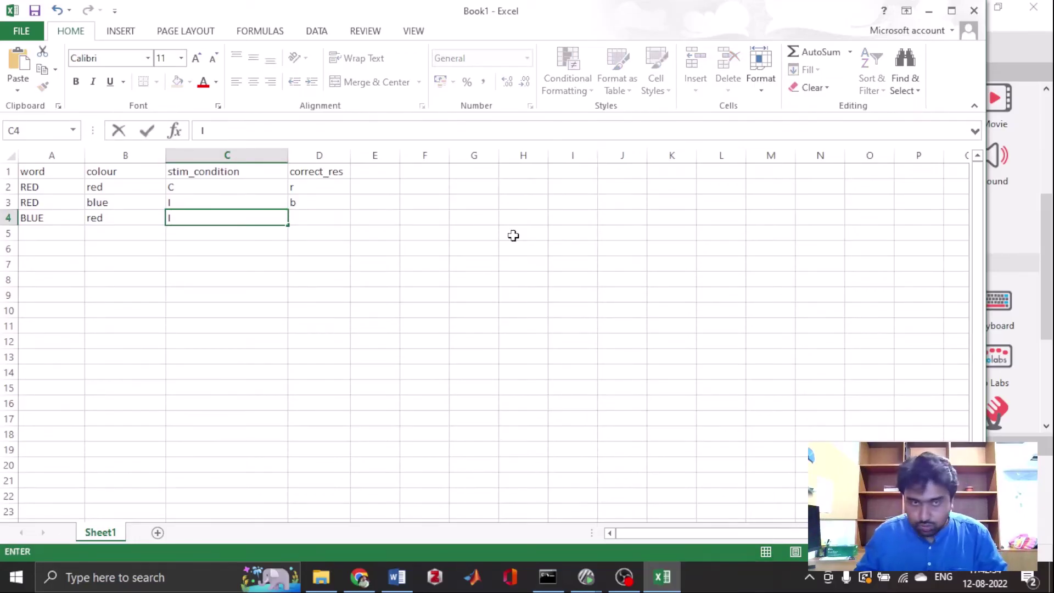
key(Tab)
text(r)
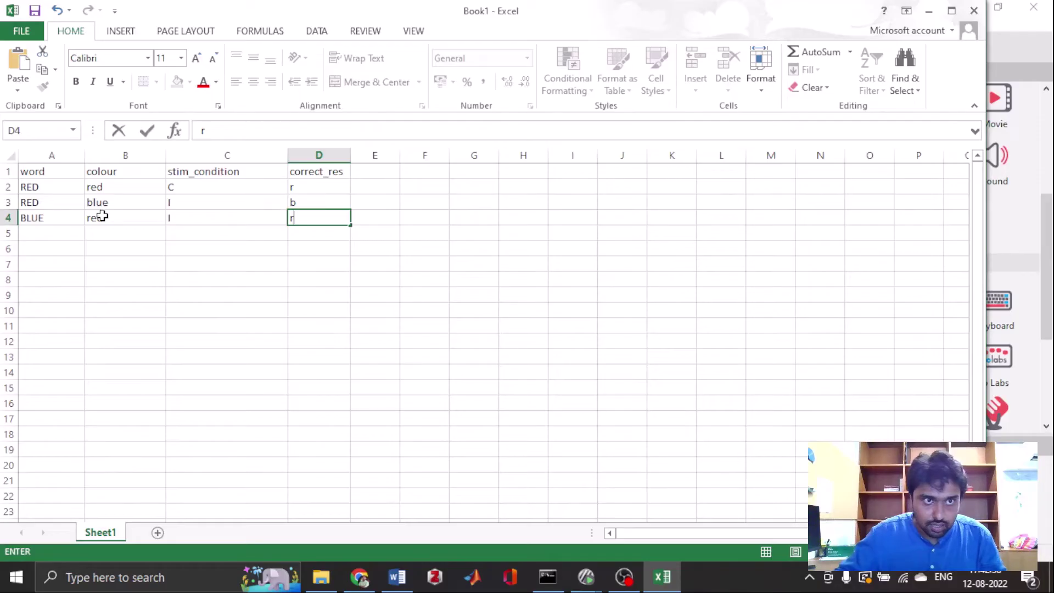
key(Return)
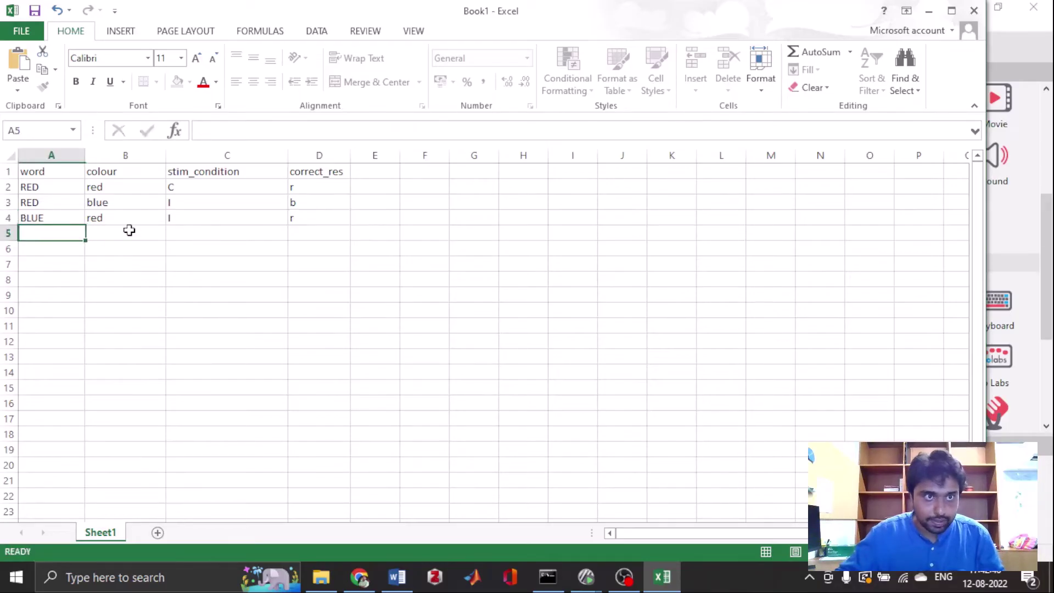
Fill in row 5 with the word BLUE, colour blue, stimulus condition C and correct response b.
text(BLUE)
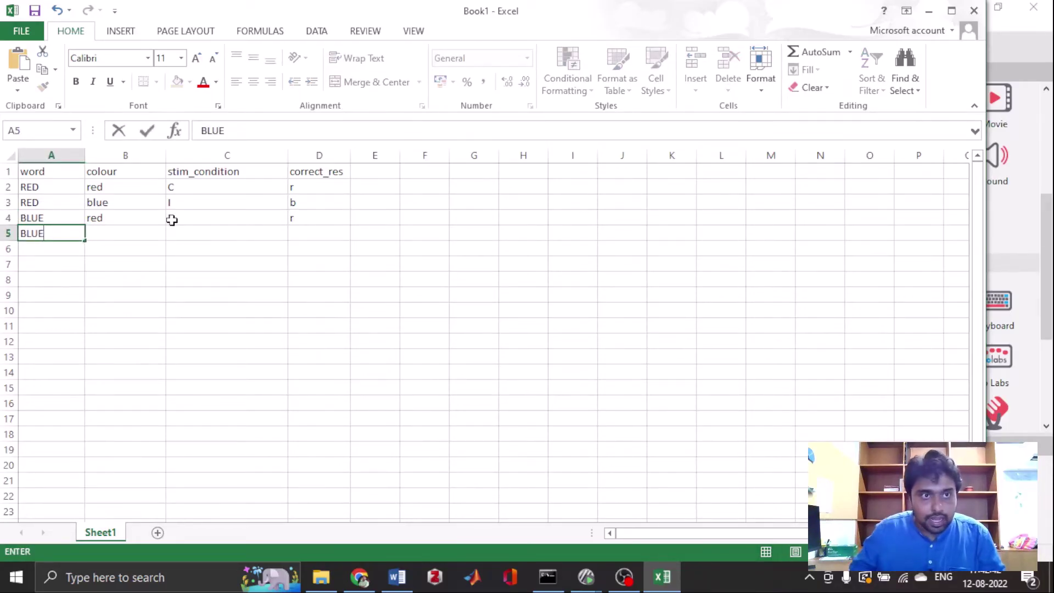
key(Tab)
text(b)
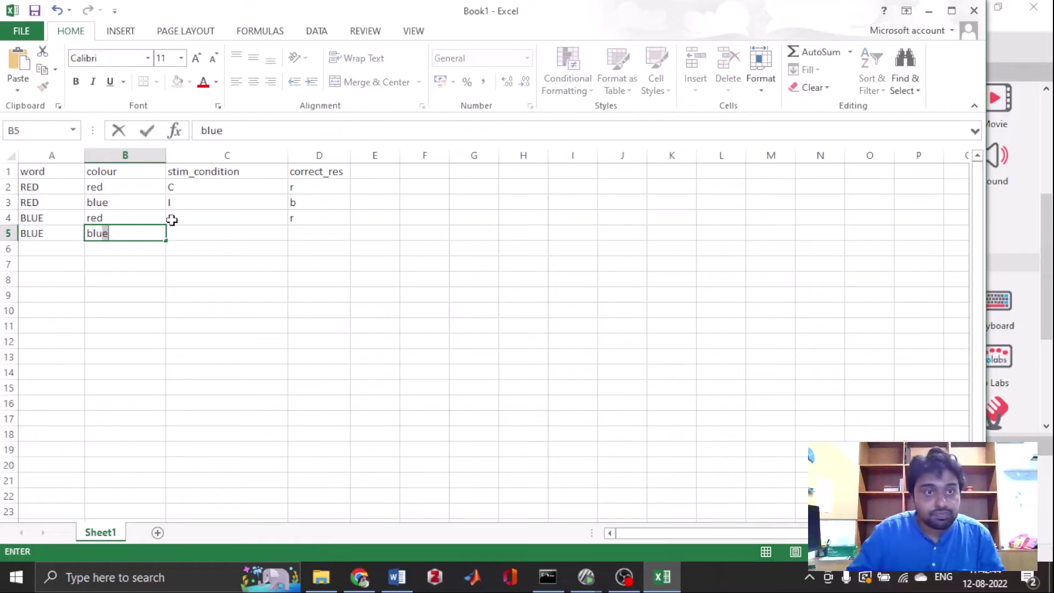
text(lue)
key(Tab)
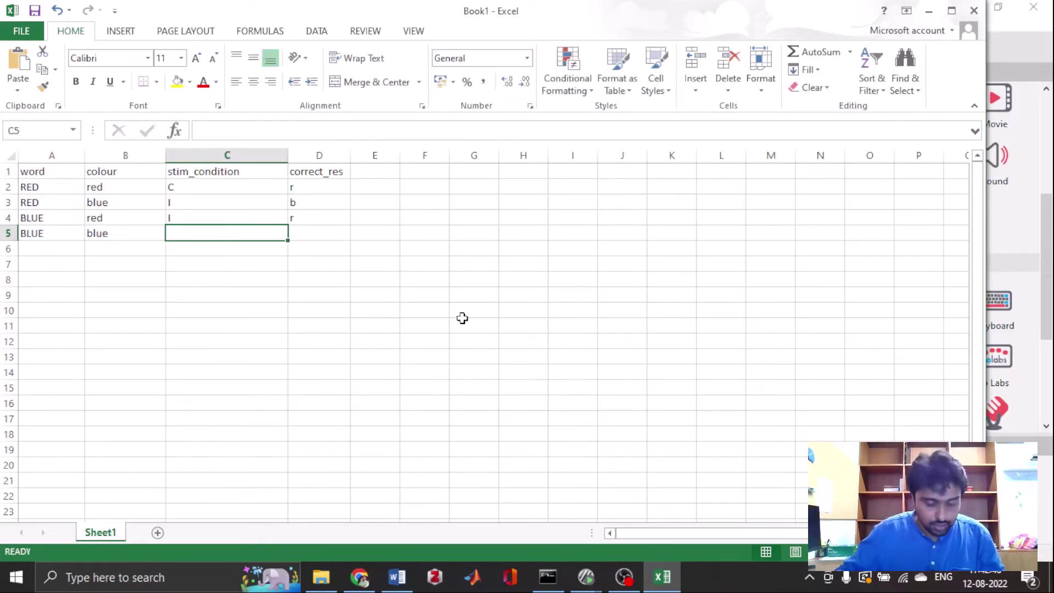
text(C)
key(Tab)
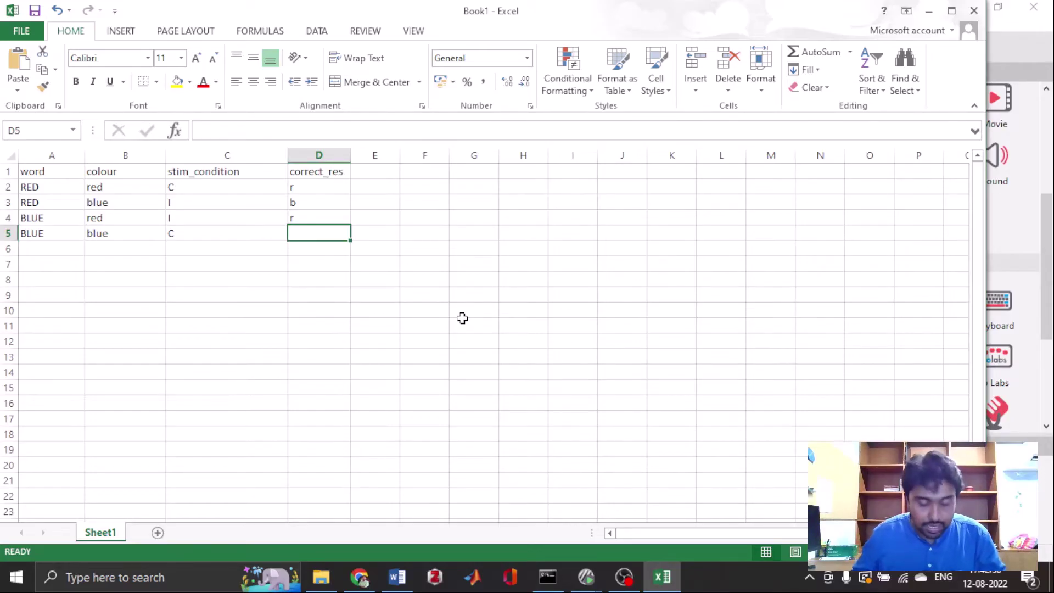
text(b)
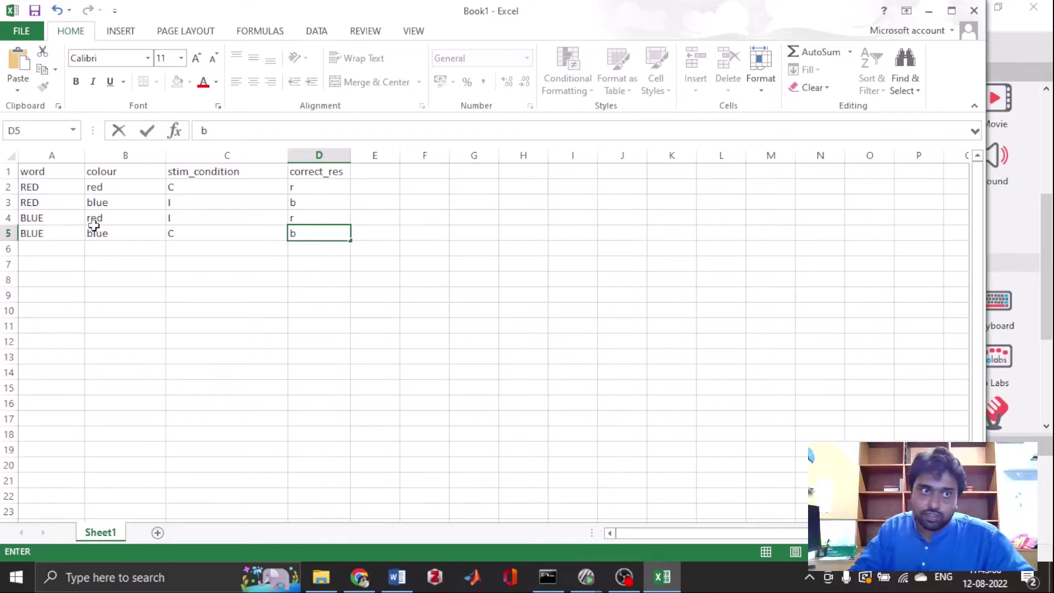
Review the word, colour, condition and correct response combinations across the trial rows.
drag(35, 204, 308, 207)
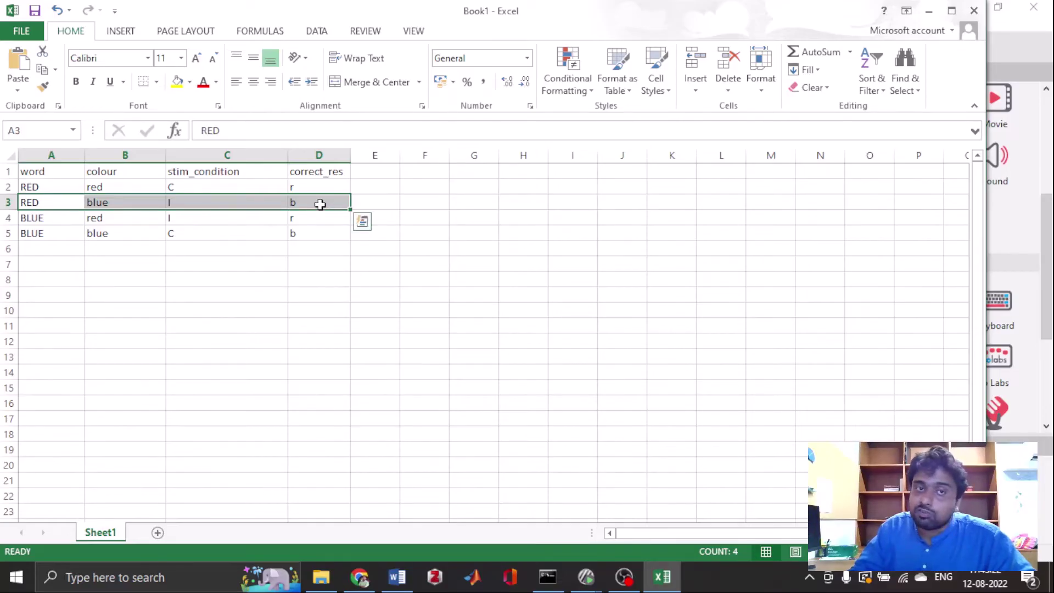
click(318, 205)
click(313, 222)
key(Return)
click(128, 188)
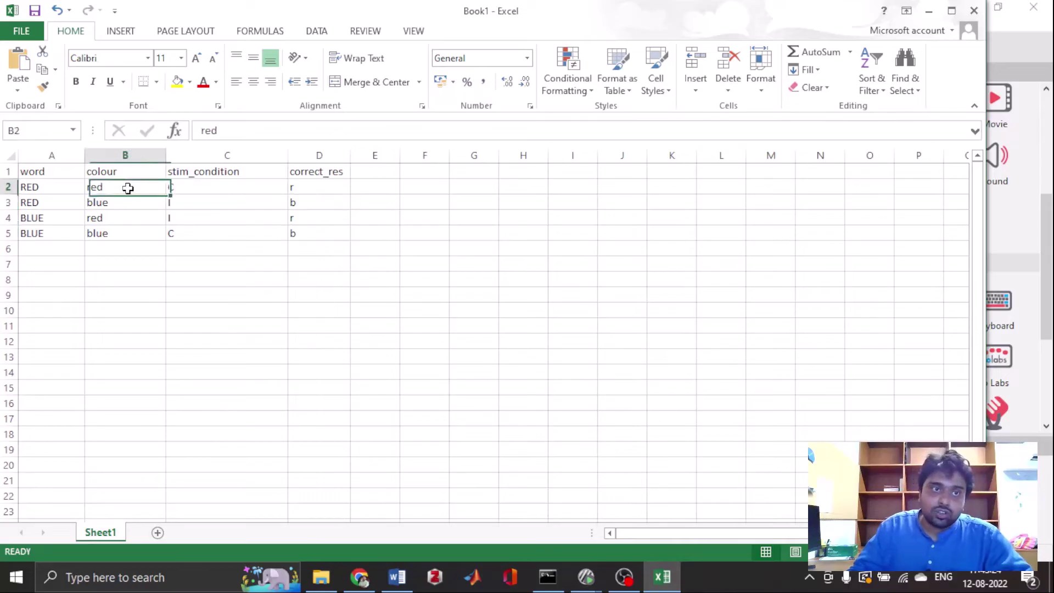
drag(51, 188, 53, 232)
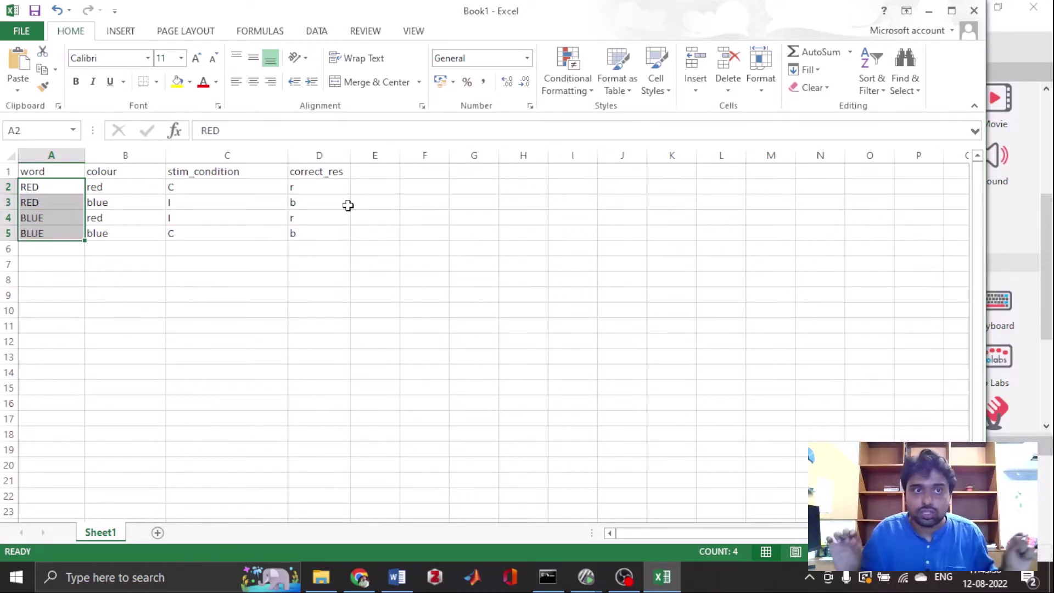
click(34, 203)
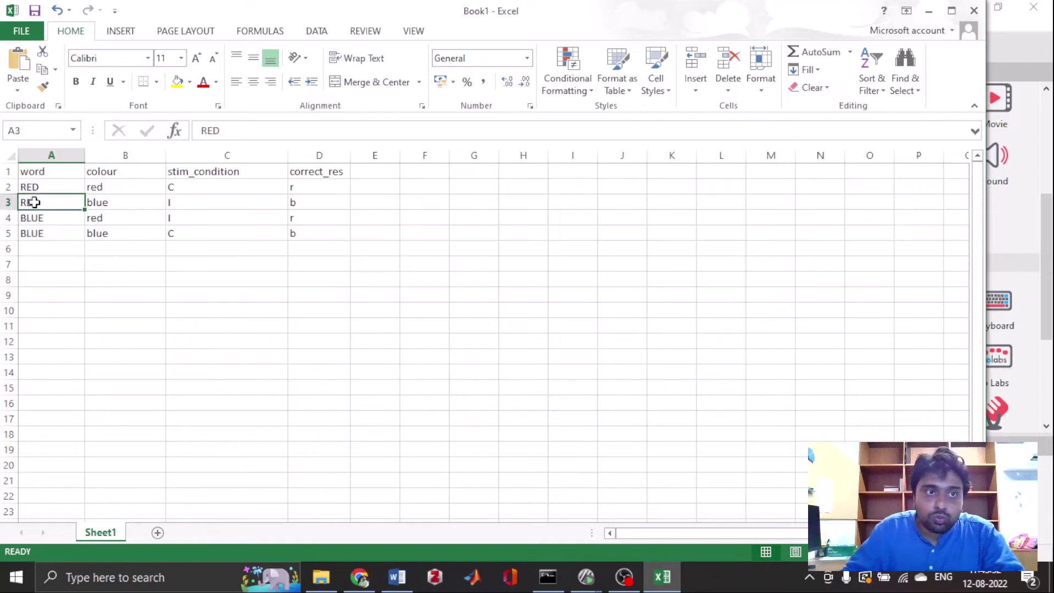
drag(34, 202, 295, 204)
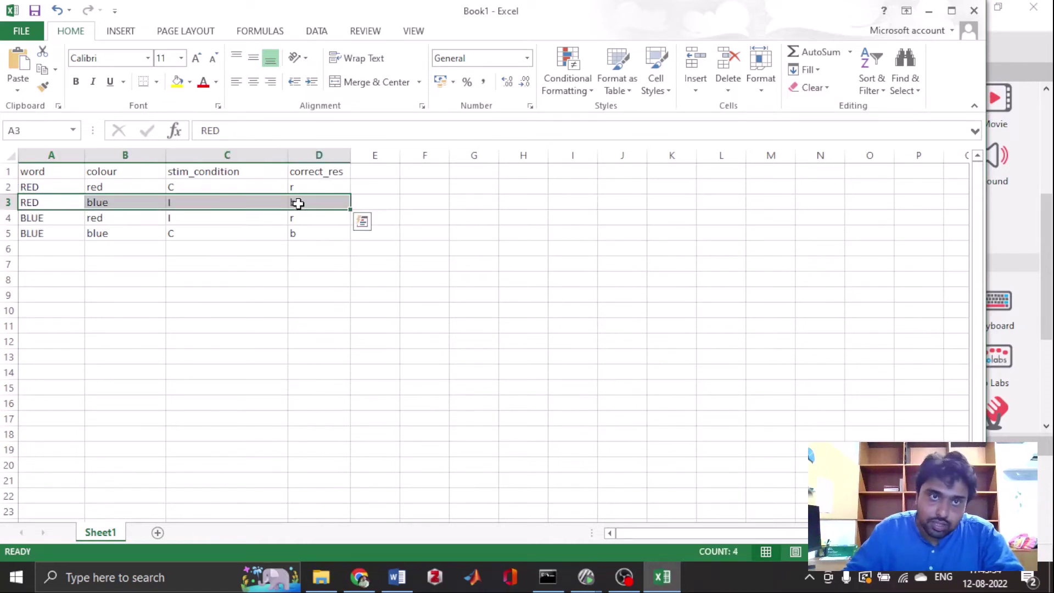
click(296, 252)
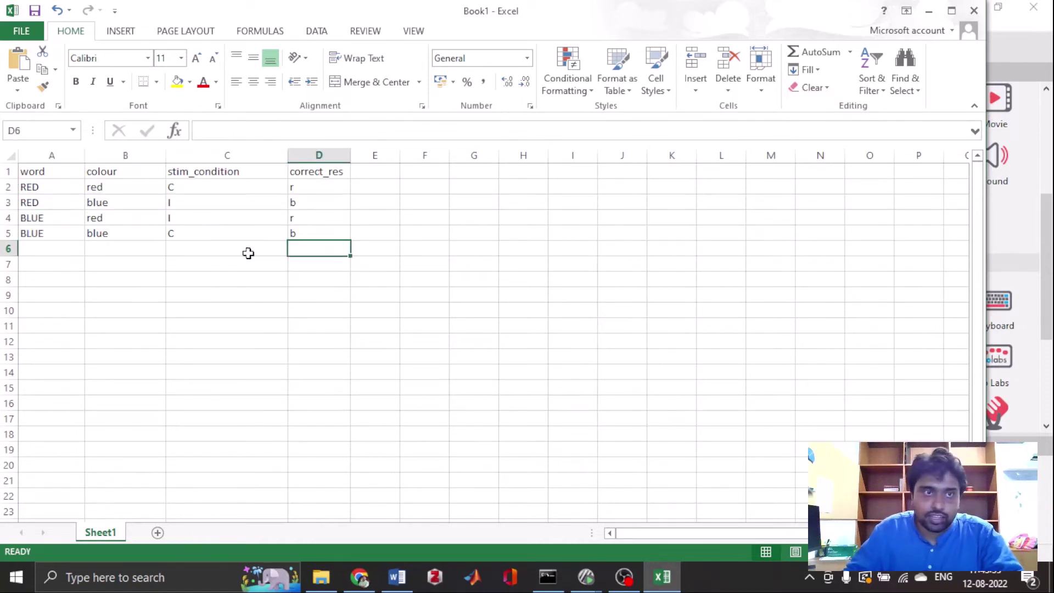
Start saving the workbook under a new name, choosing the stroop folder inside Lab in Psychology - course, Psychopy_experiments.
click(25, 34)
click(25, 184)
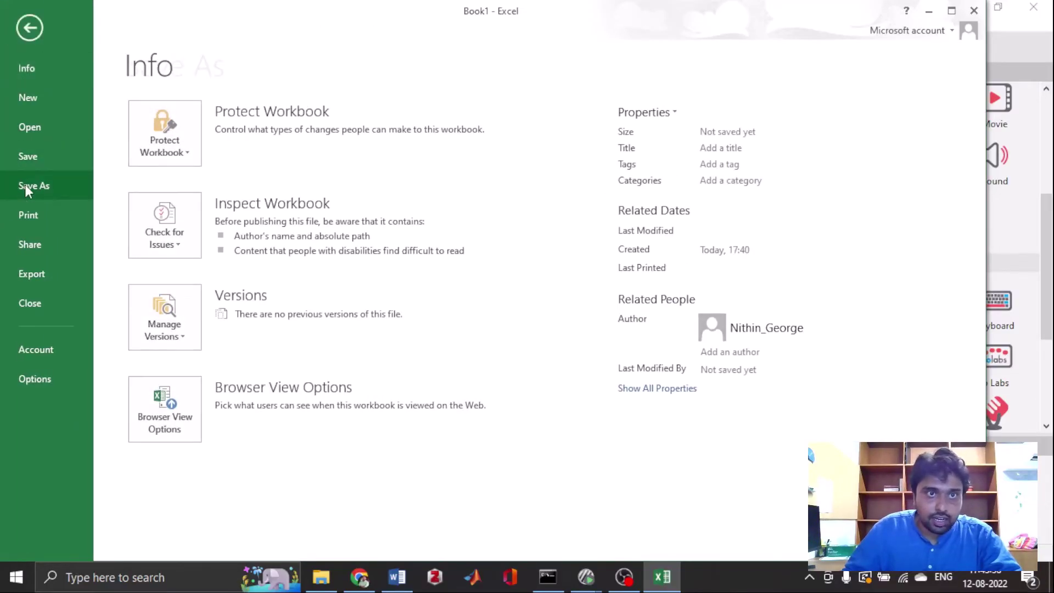
click(238, 187)
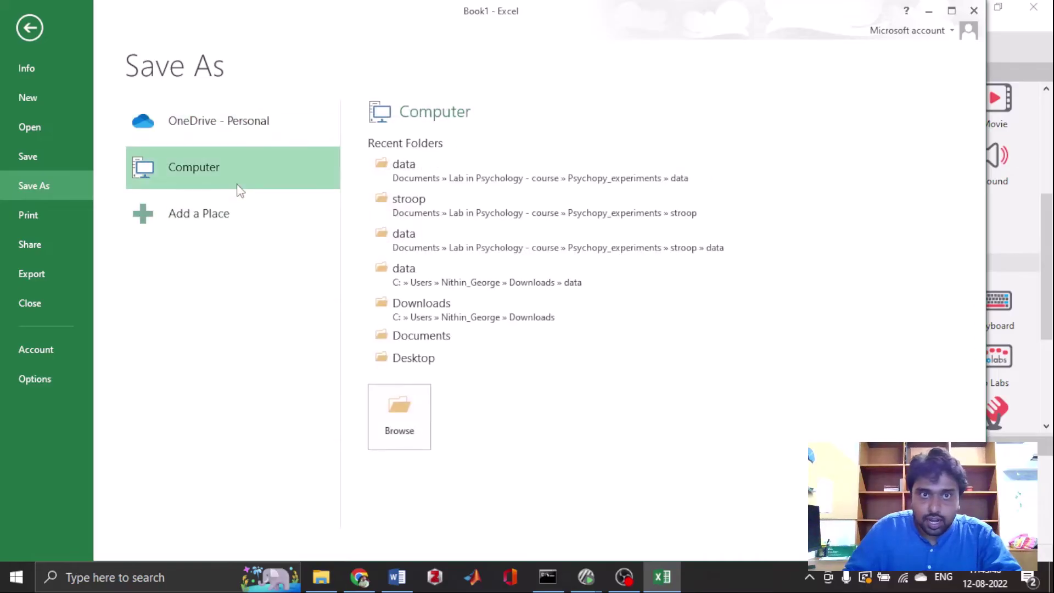
click(401, 414)
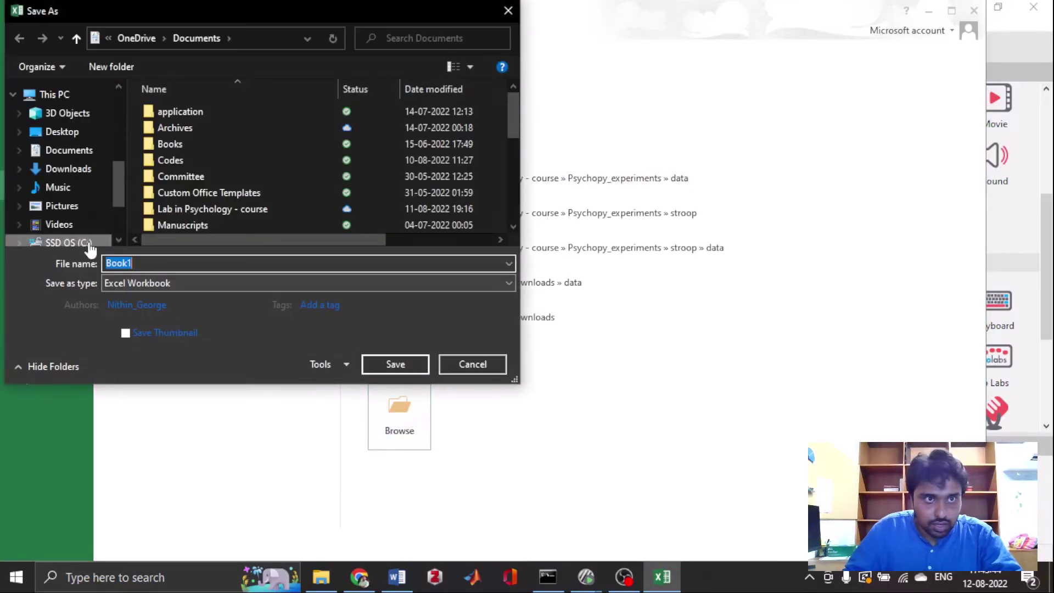
scroll(80, 165, down, 1)
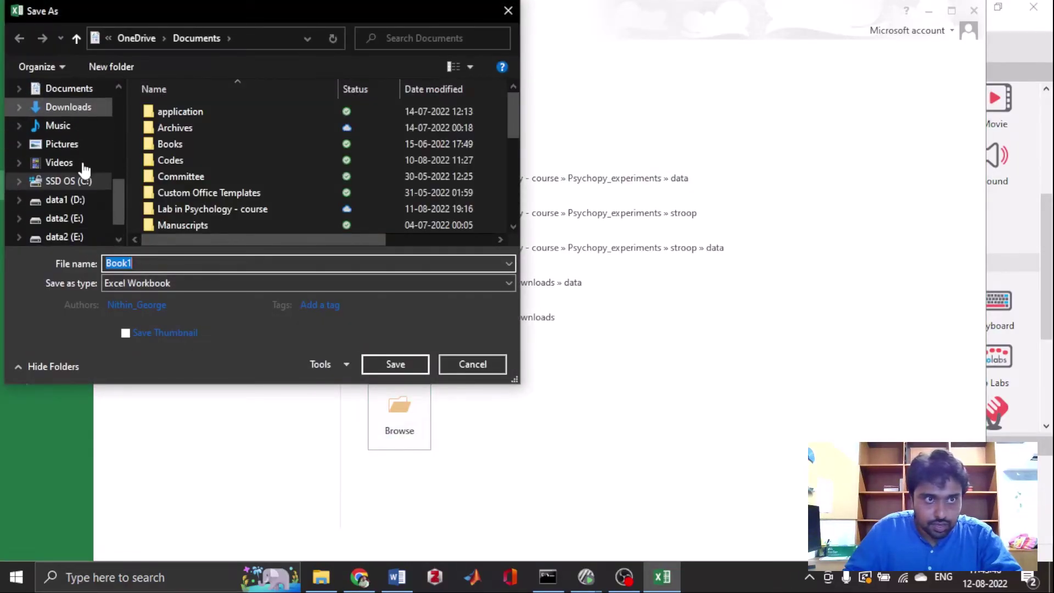
scroll(81, 167, down, 1)
scroll(81, 168, up, 2)
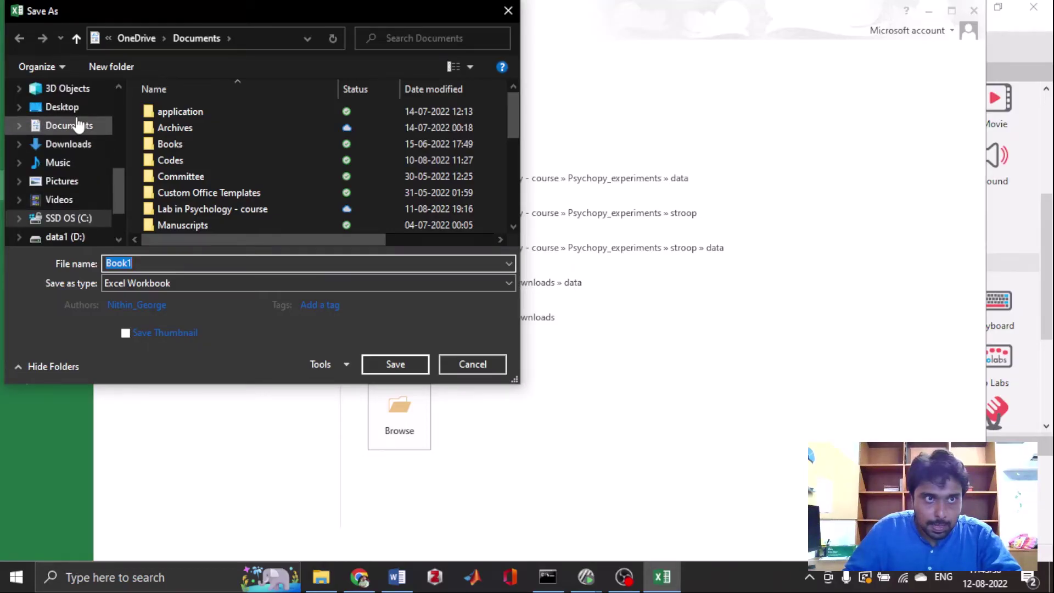
double_click(196, 209)
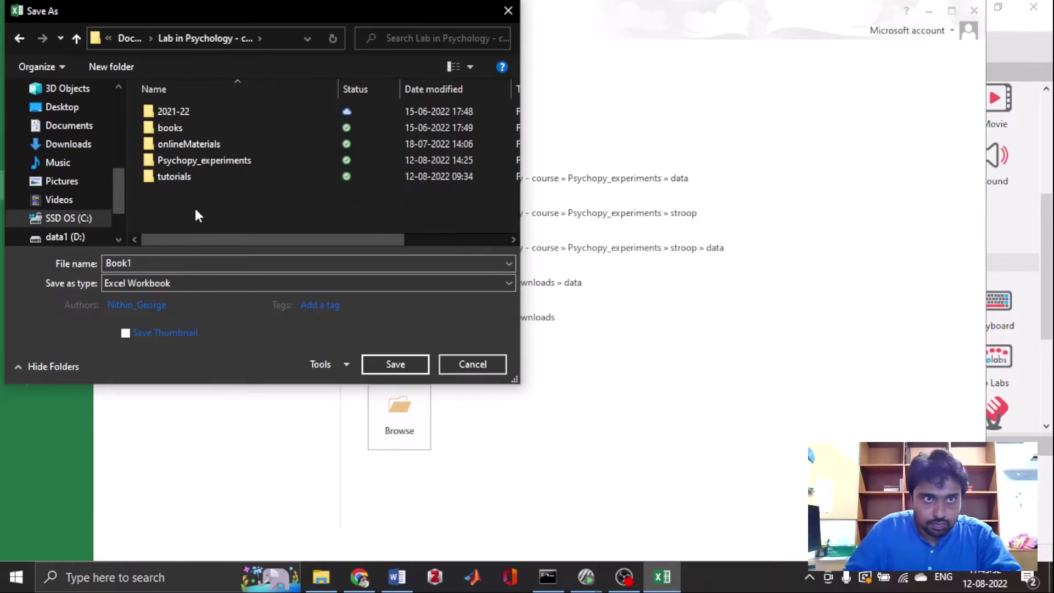
double_click(187, 162)
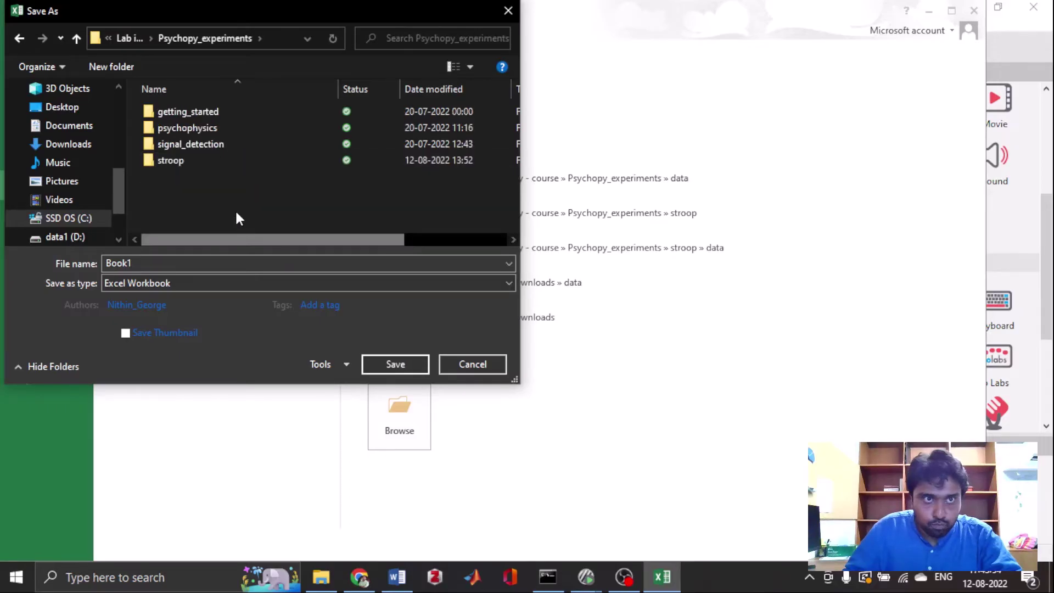
double_click(222, 165)
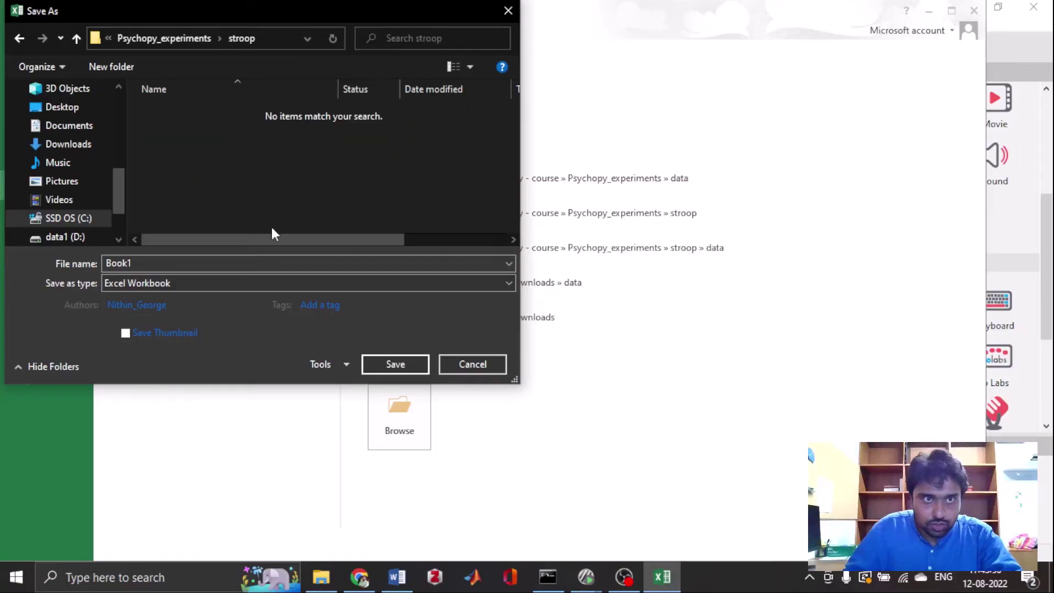
Name the file cond, keep the Excel Workbook format and save it.
double_click(178, 263)
text(cond)
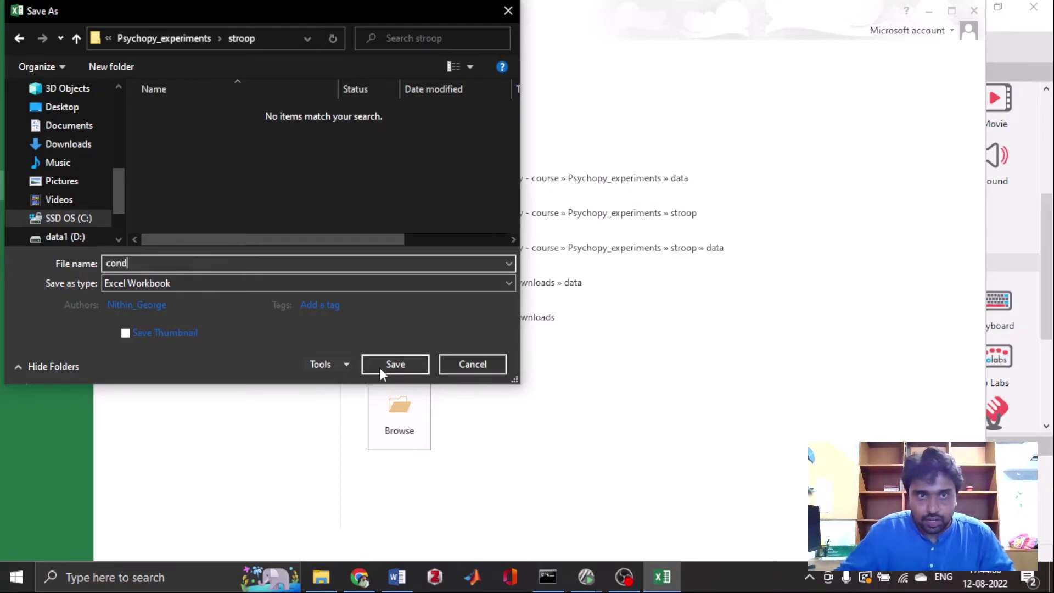
click(377, 286)
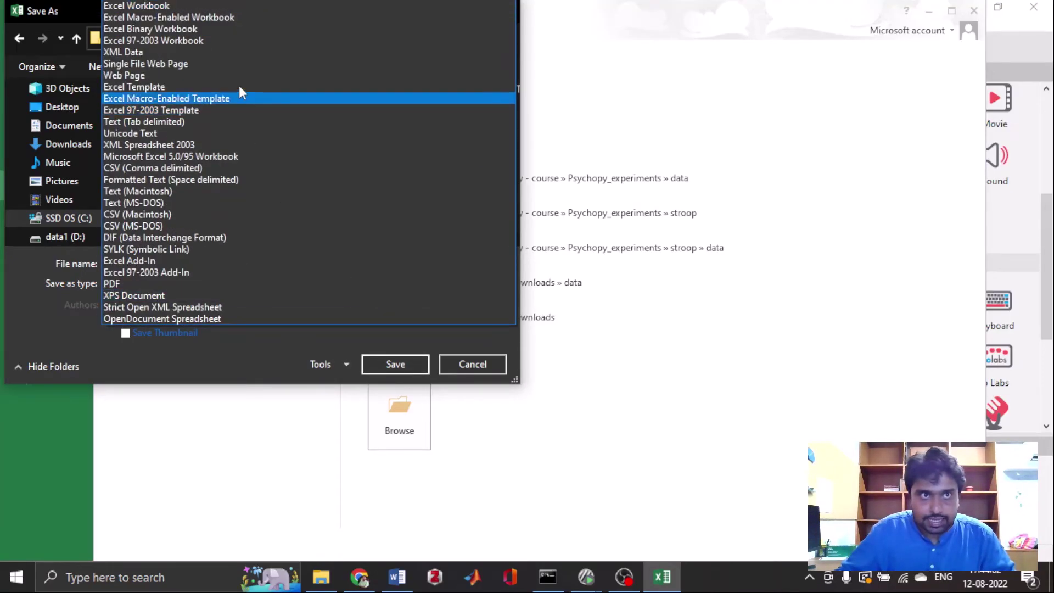
click(225, 5)
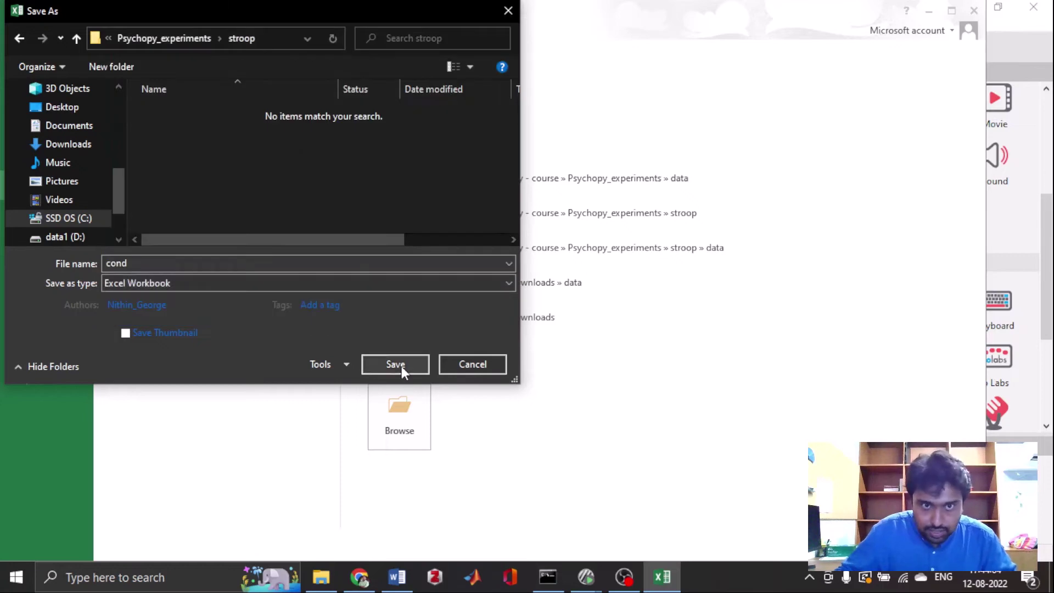
click(401, 367)
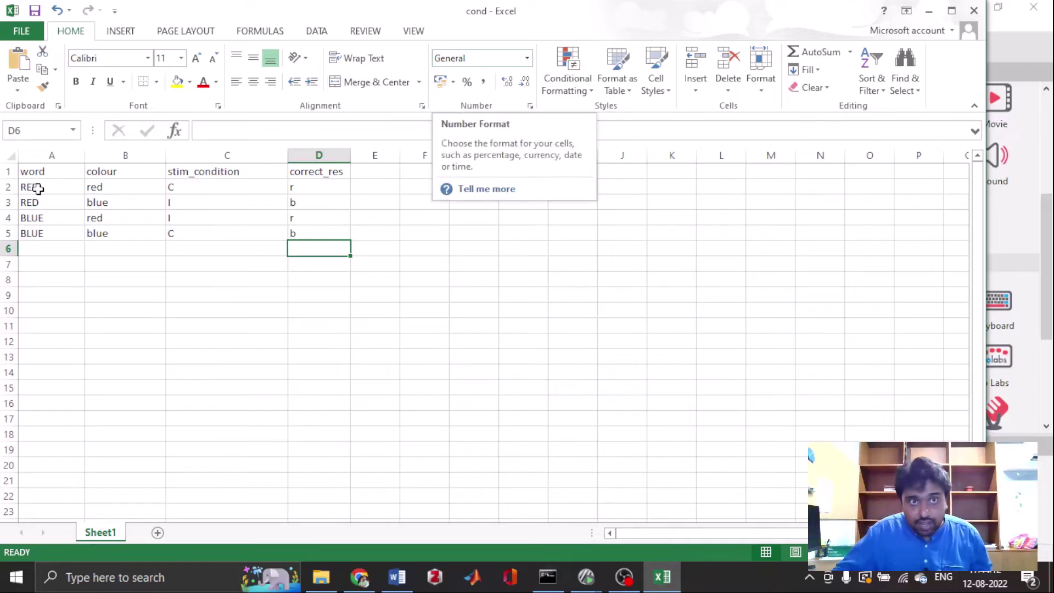
Switch to PsychoPy Builder and insert a loop around the trial routine in the flow.
click(585, 576)
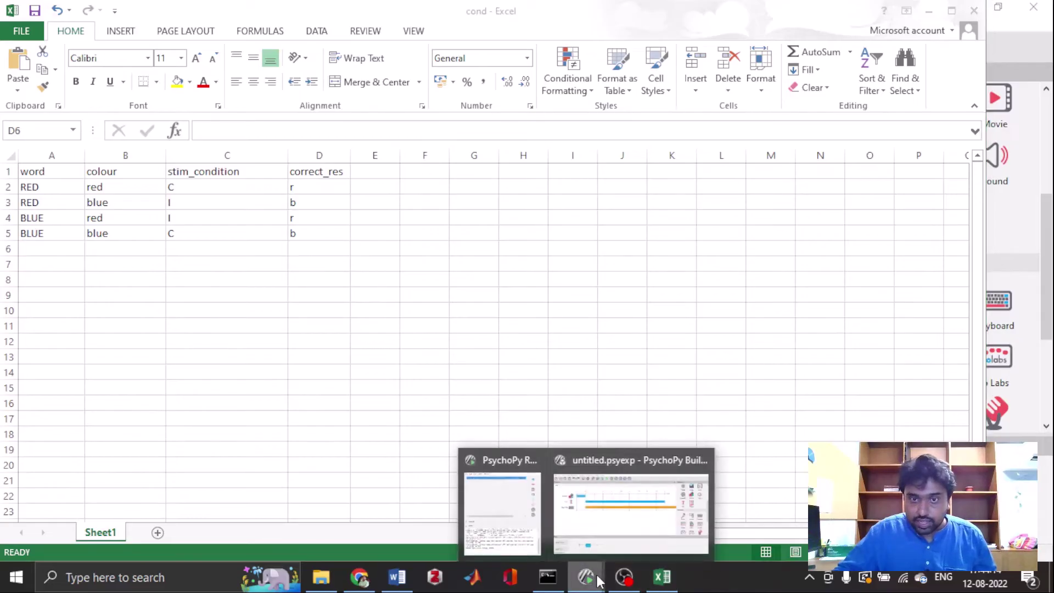
click(613, 520)
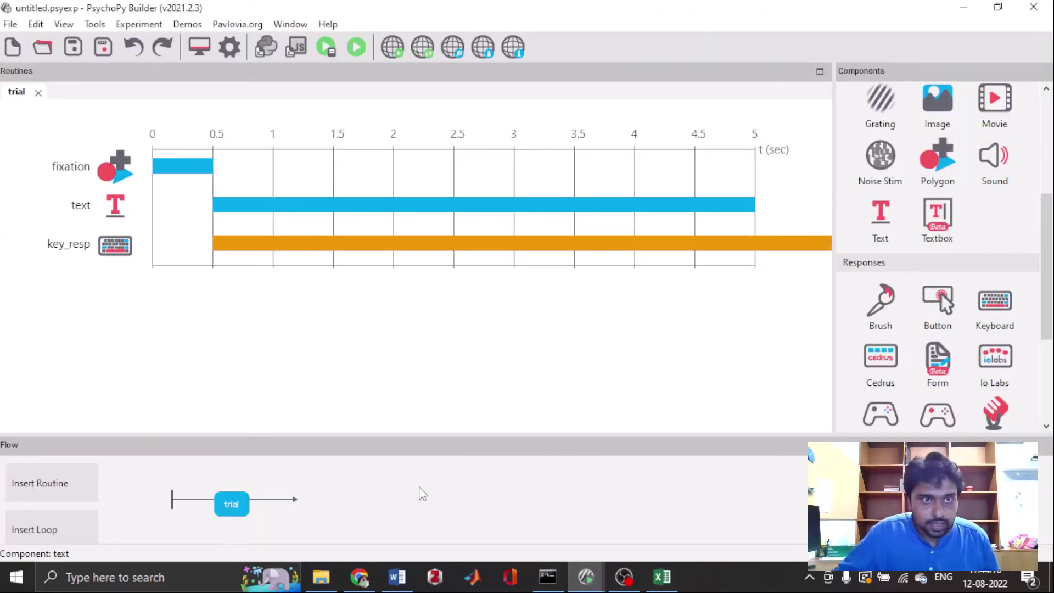
click(93, 538)
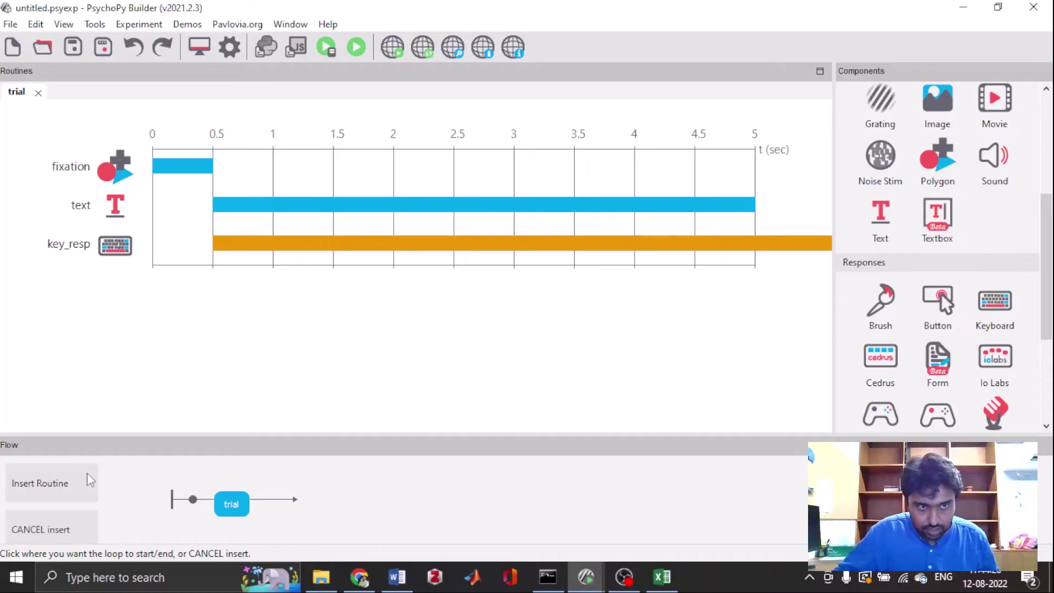
click(230, 503)
click(228, 509)
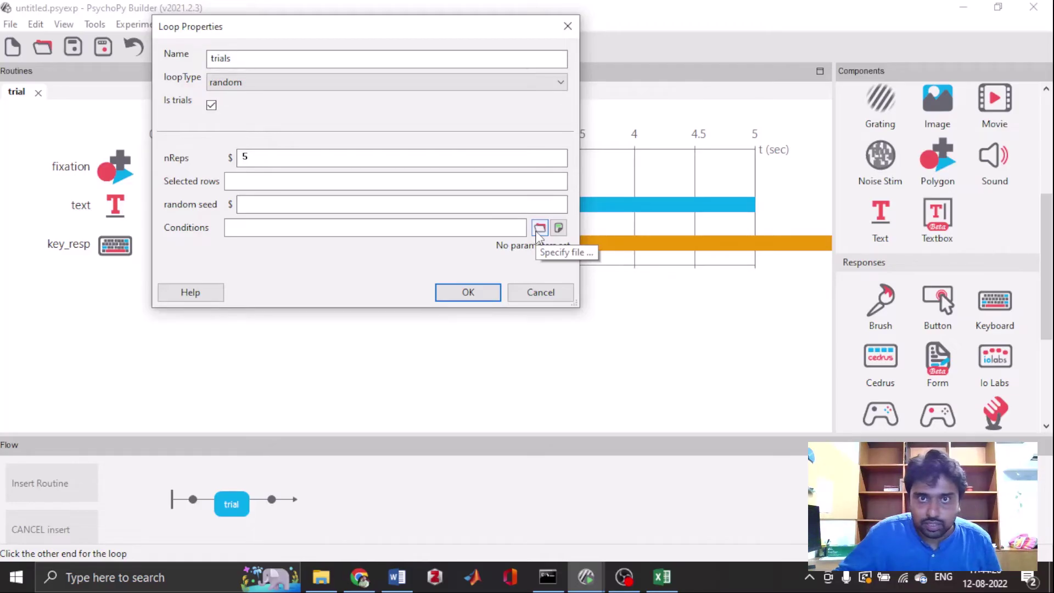
Load the cond file from the stroop folder as the loop's conditions file.
click(538, 229)
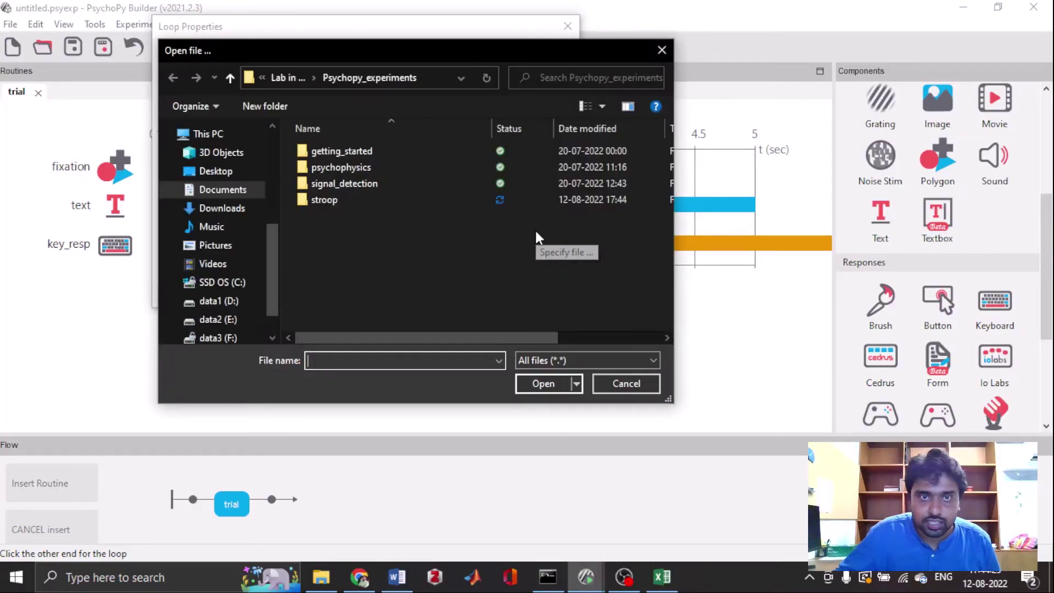
click(375, 203)
double_click(376, 206)
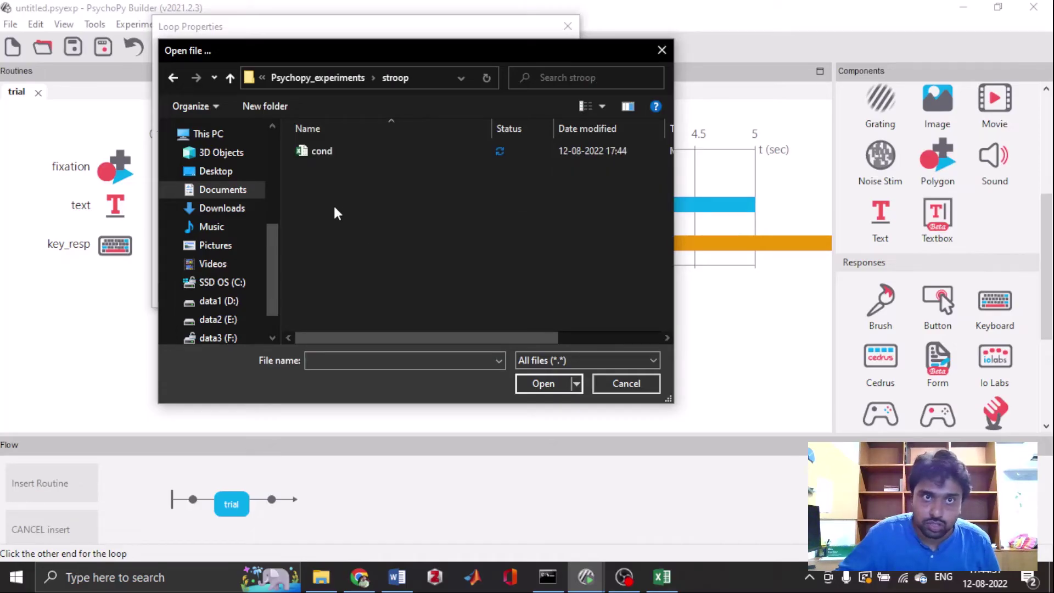
double_click(319, 152)
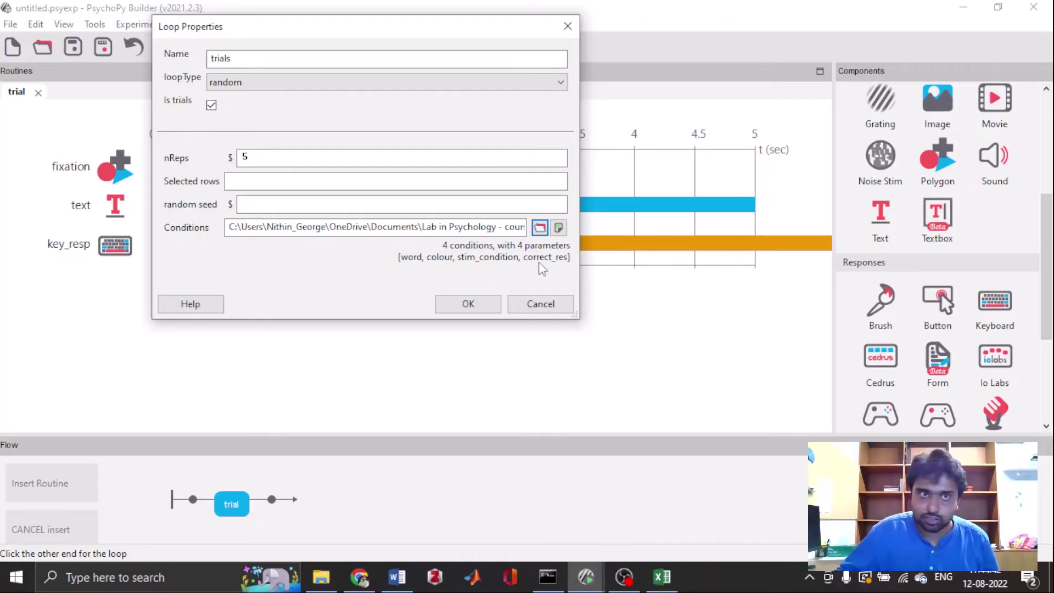
Set the loop's nReps to 10, keep the loop type random and accept the loop properties.
click(294, 159)
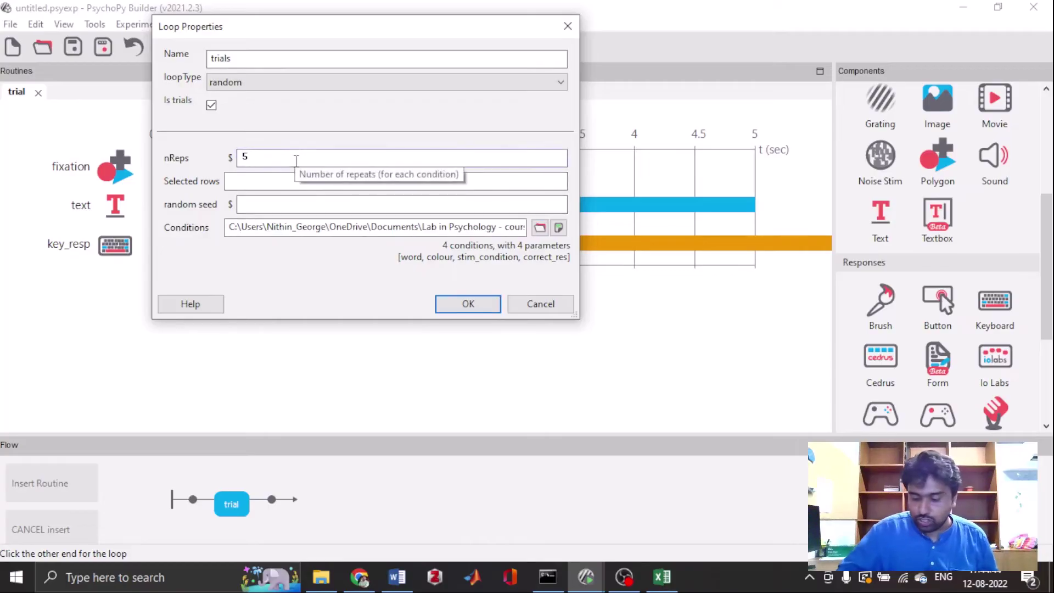
key(BackSpace)
text(10)
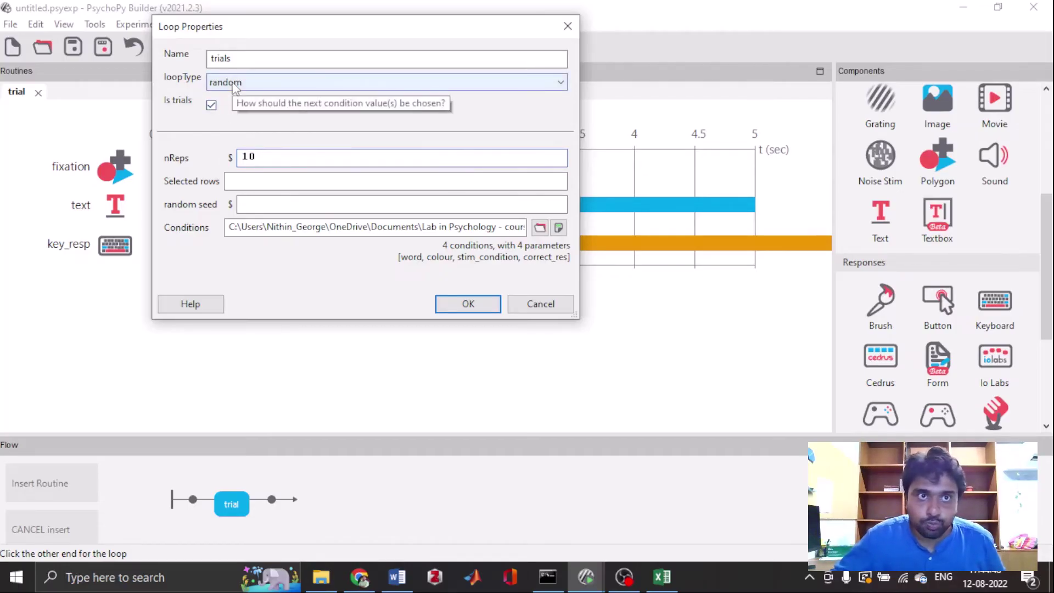
click(234, 83)
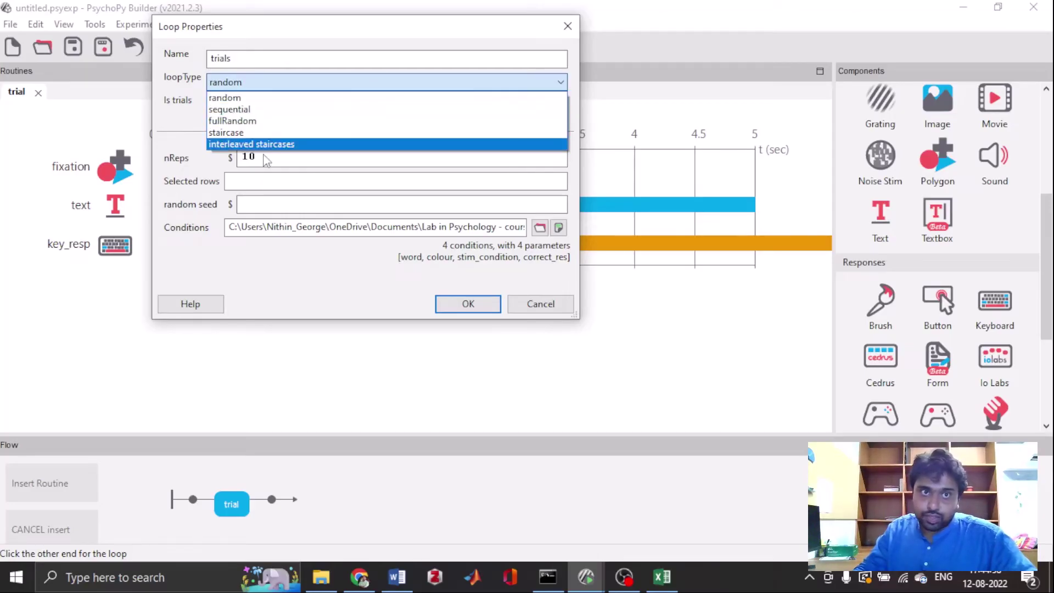
click(307, 83)
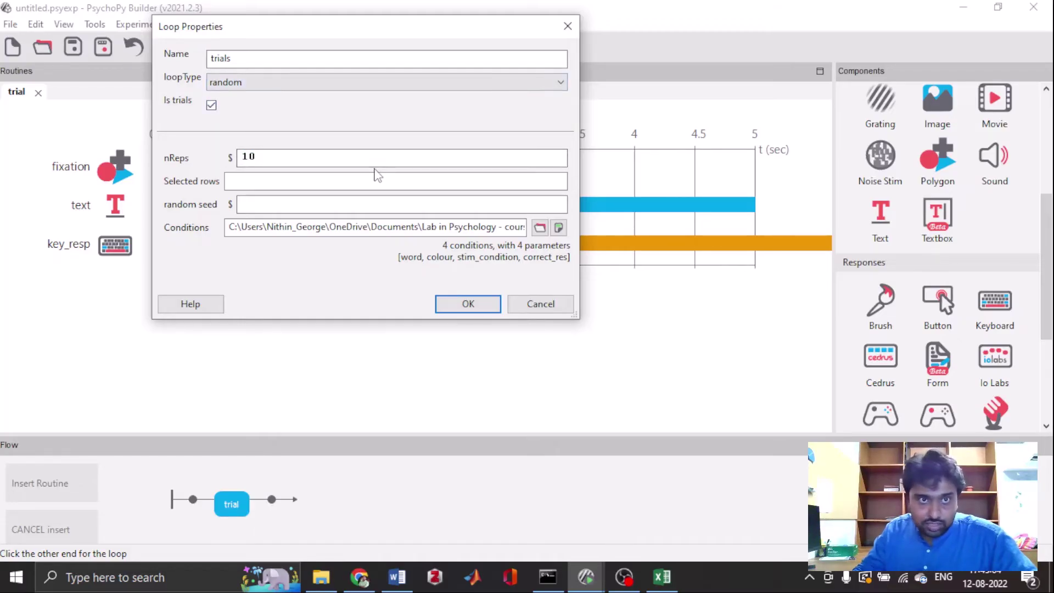
click(472, 306)
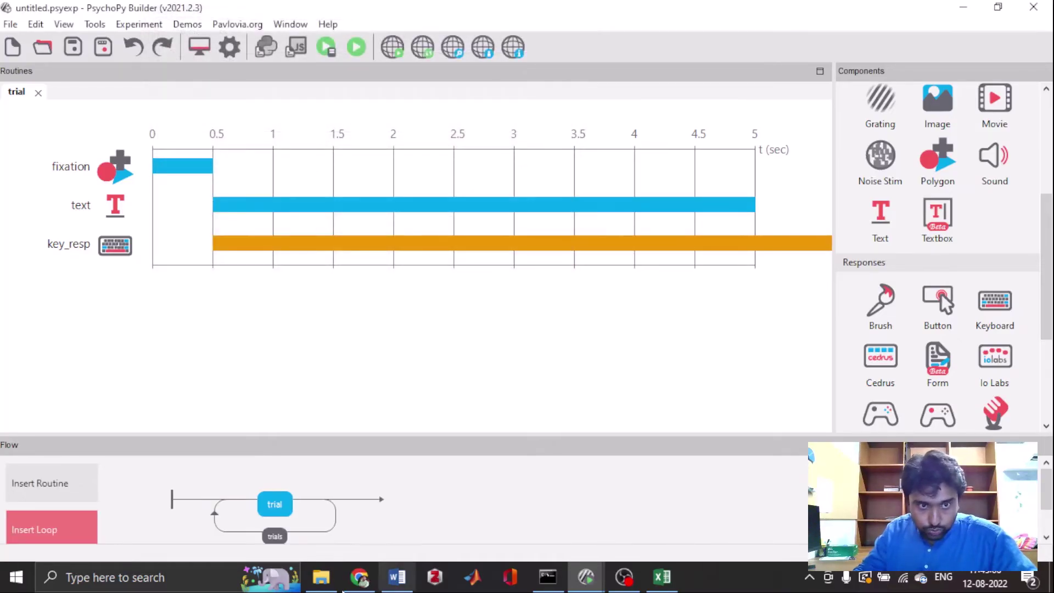
Create a new routine named ins and insert it in the flow before the trials loop.
click(52, 484)
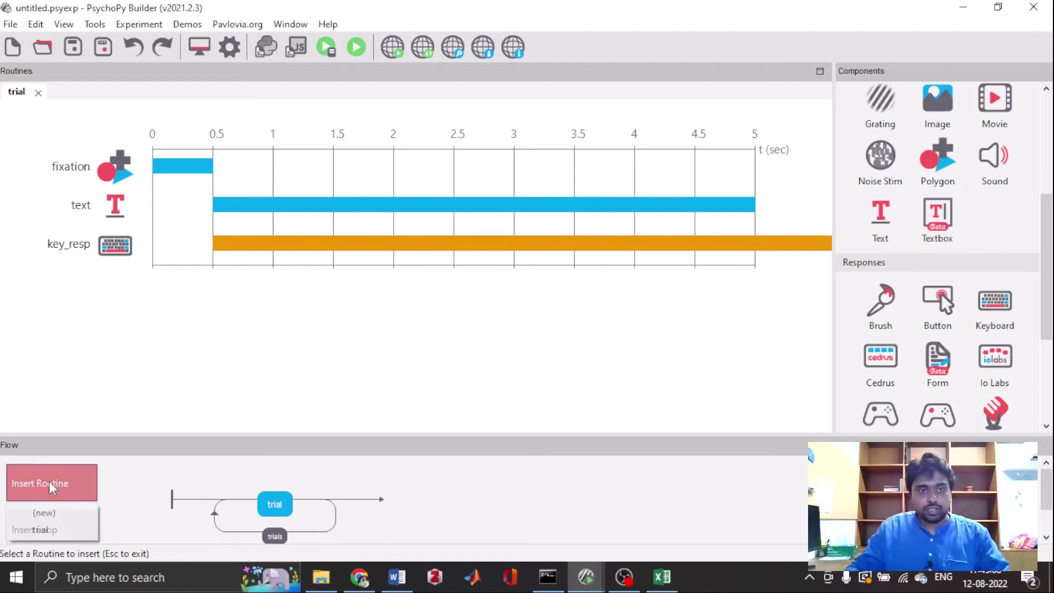
click(48, 513)
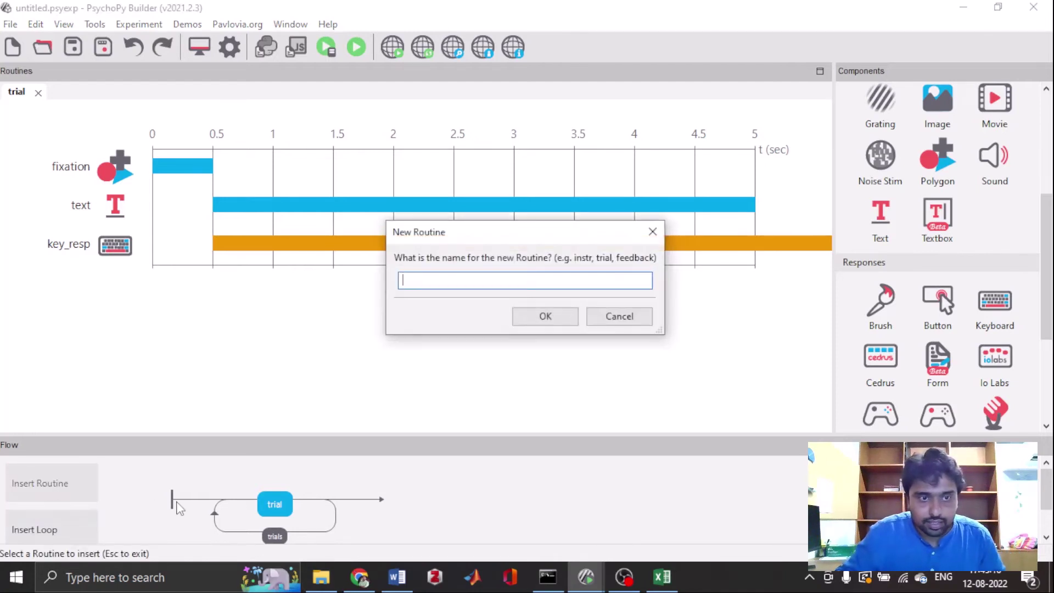
text(ins)
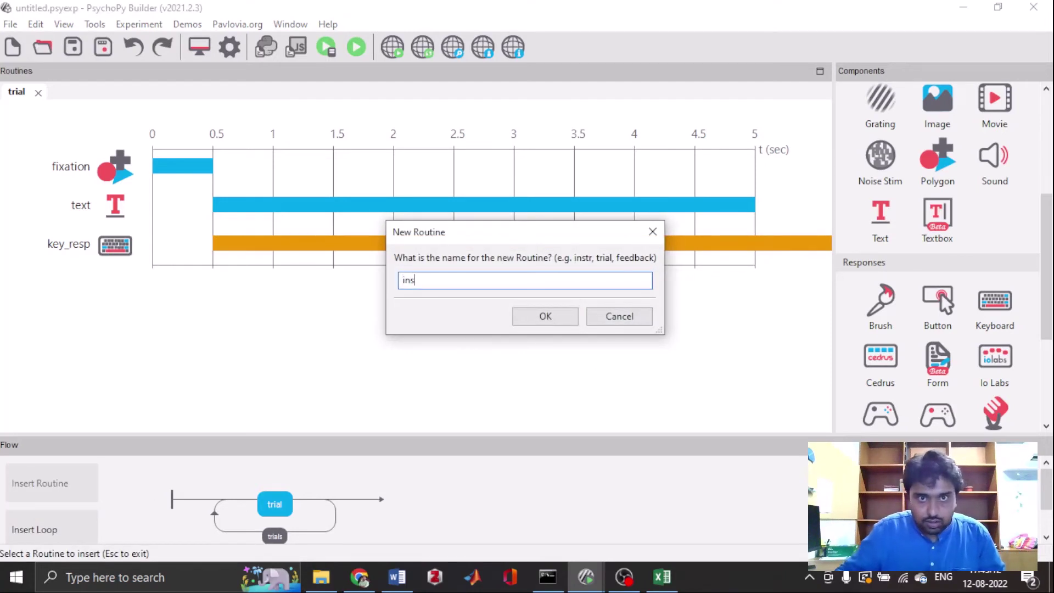
click(544, 316)
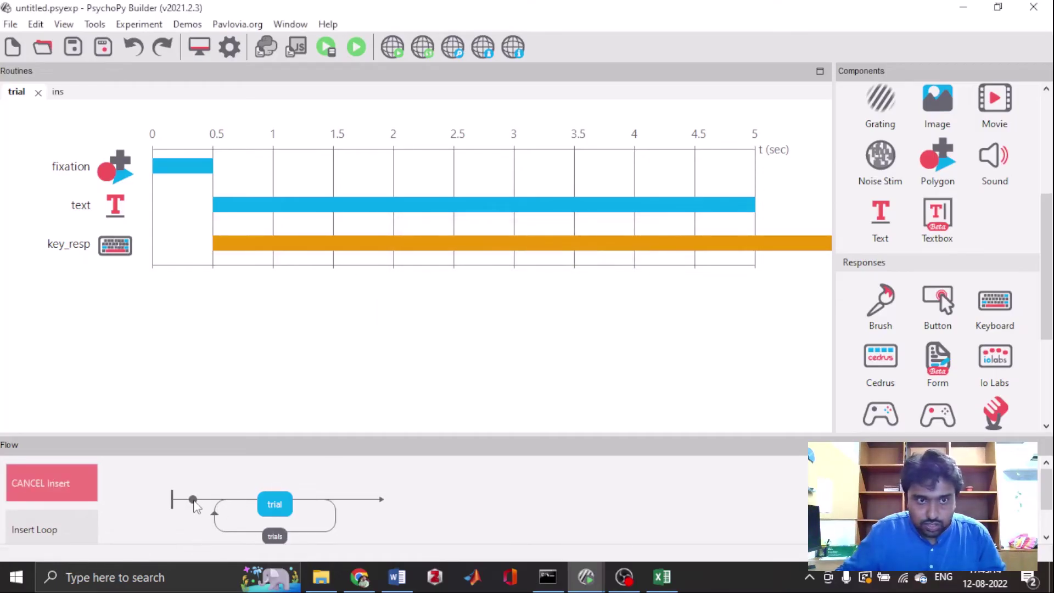
click(193, 500)
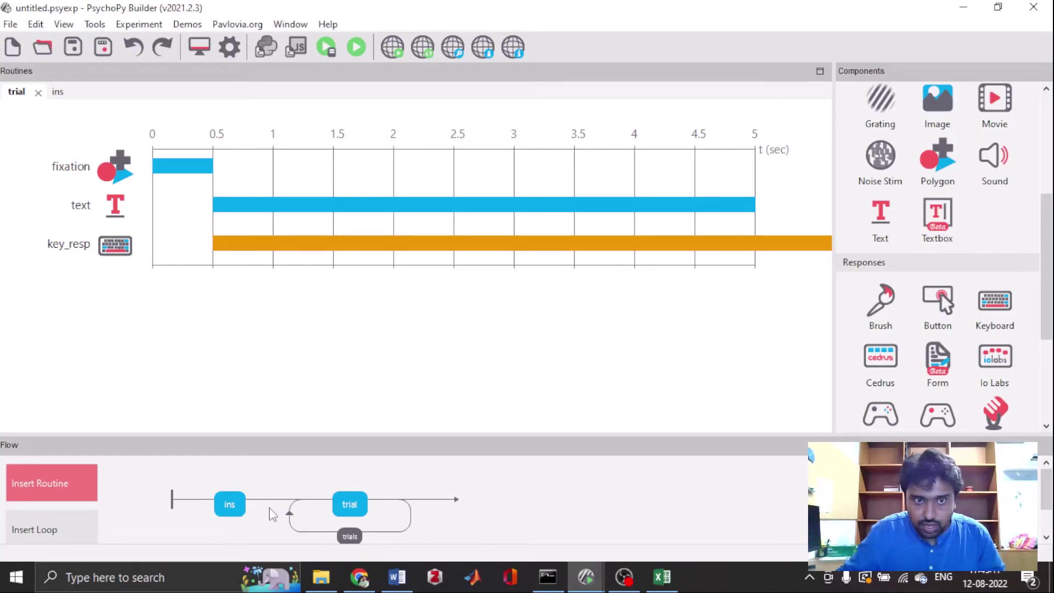
Add a text component to the ins routine that displays the message Welcome.
click(235, 505)
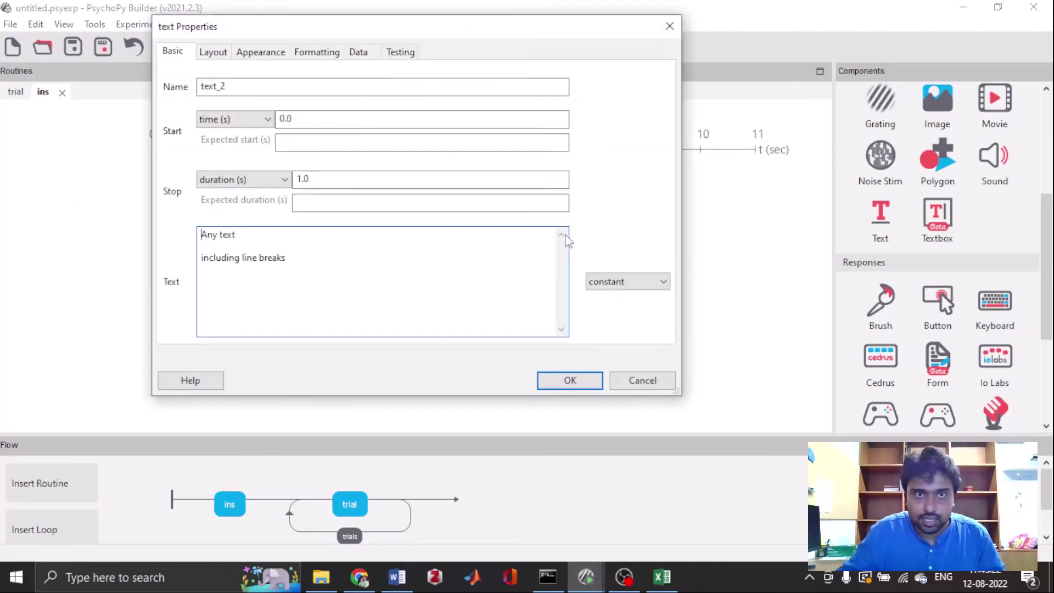
key(ctrl+a)
text(W)
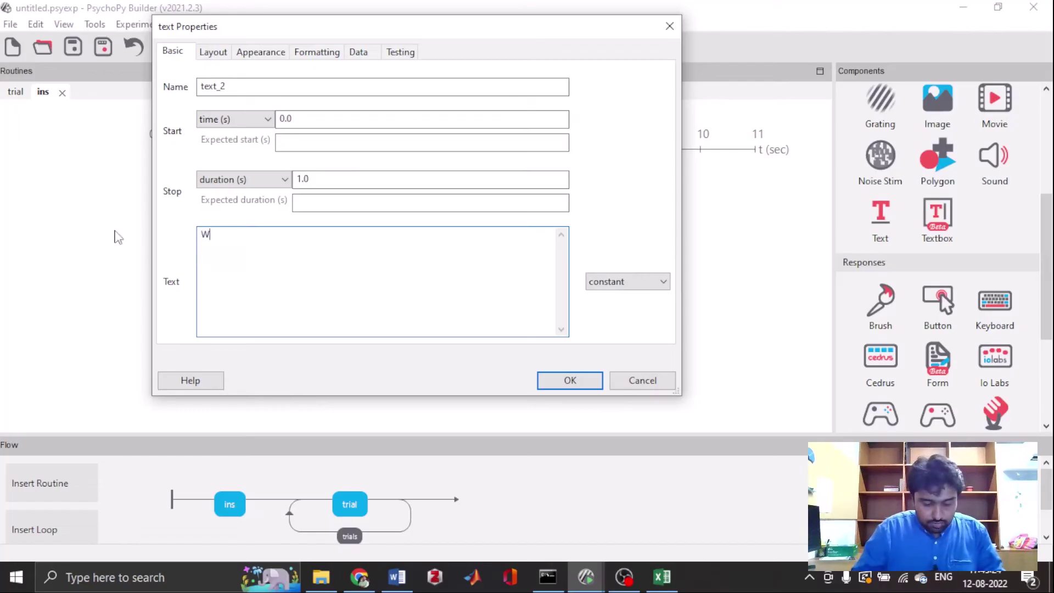
text(elcome)
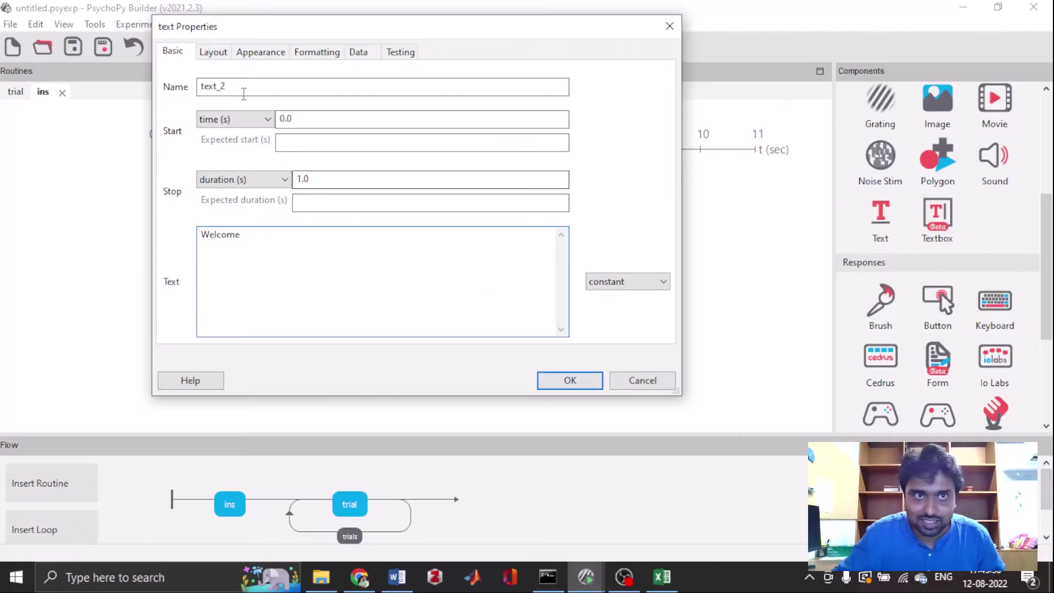
click(582, 383)
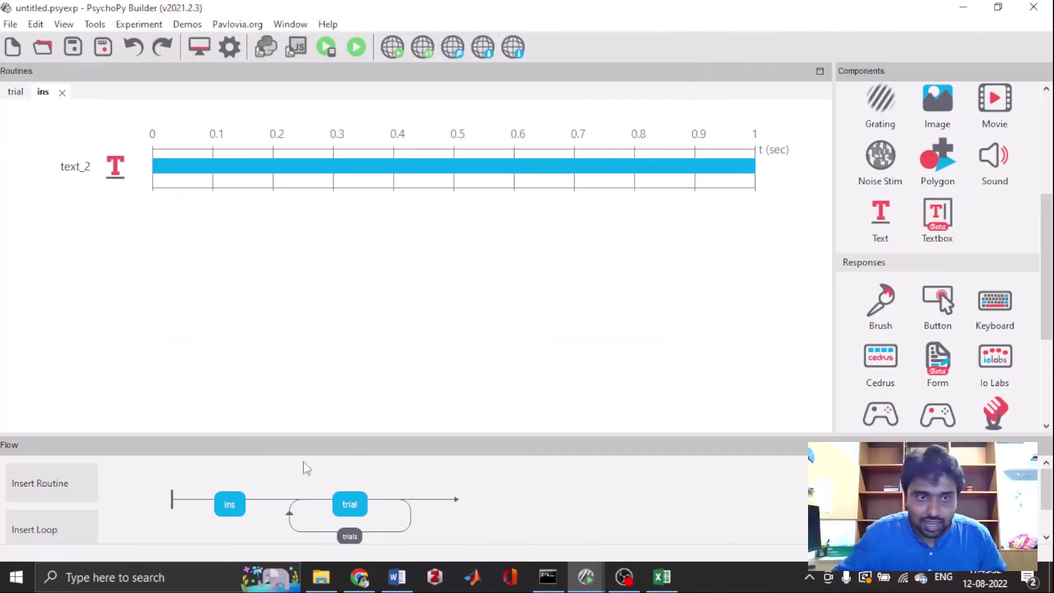
Create a new routine named thanks and insert it in the flow after the trials loop.
click(57, 492)
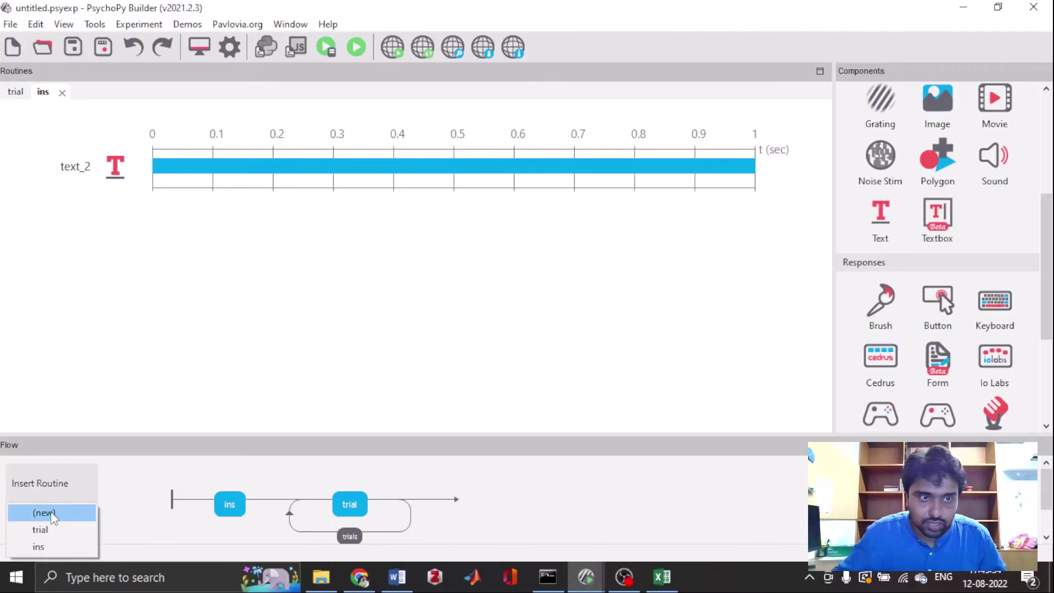
click(47, 512)
text(th)
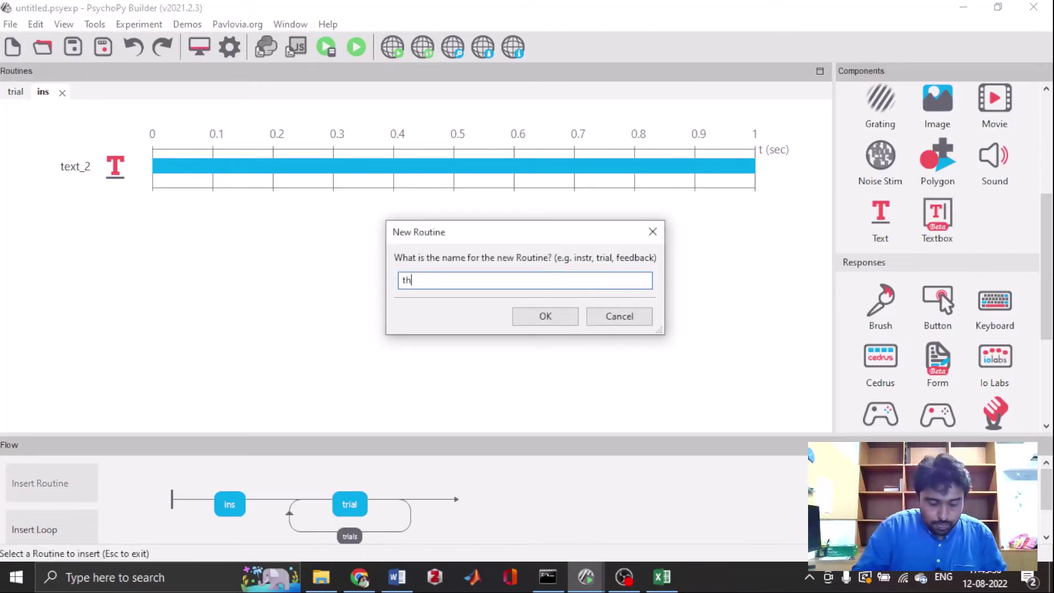
text(ank you)
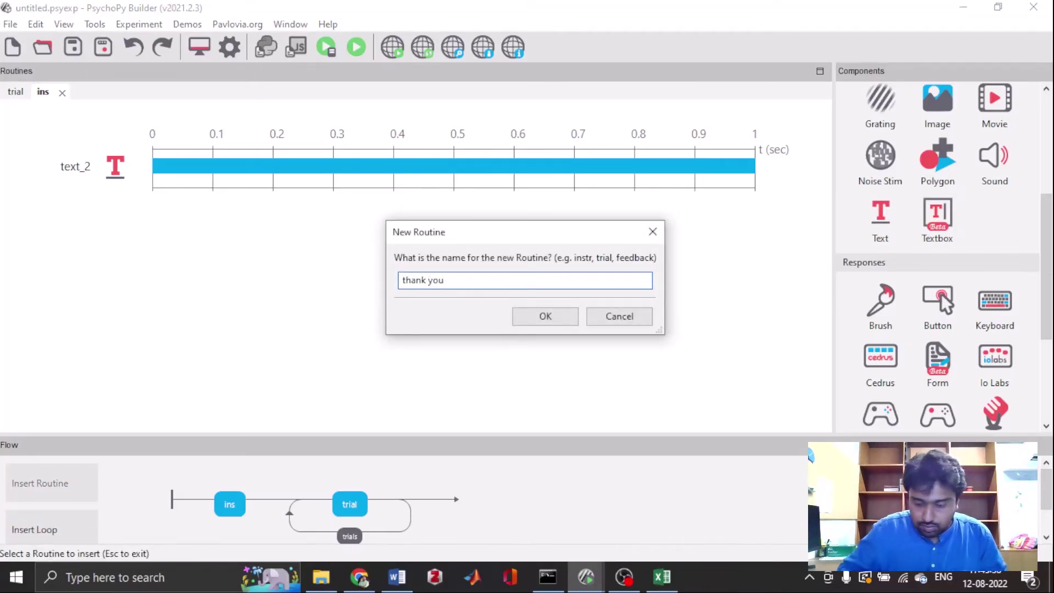
key(BackSpace)
key(BackSpace)
key(BackSpace)
key(BackSpace)
text(s)
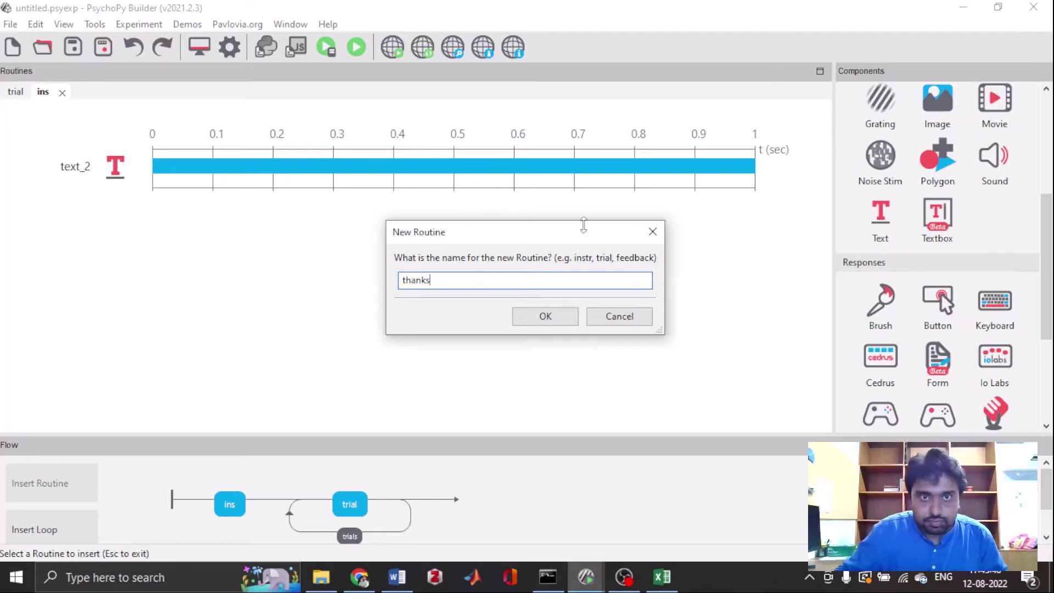
click(555, 317)
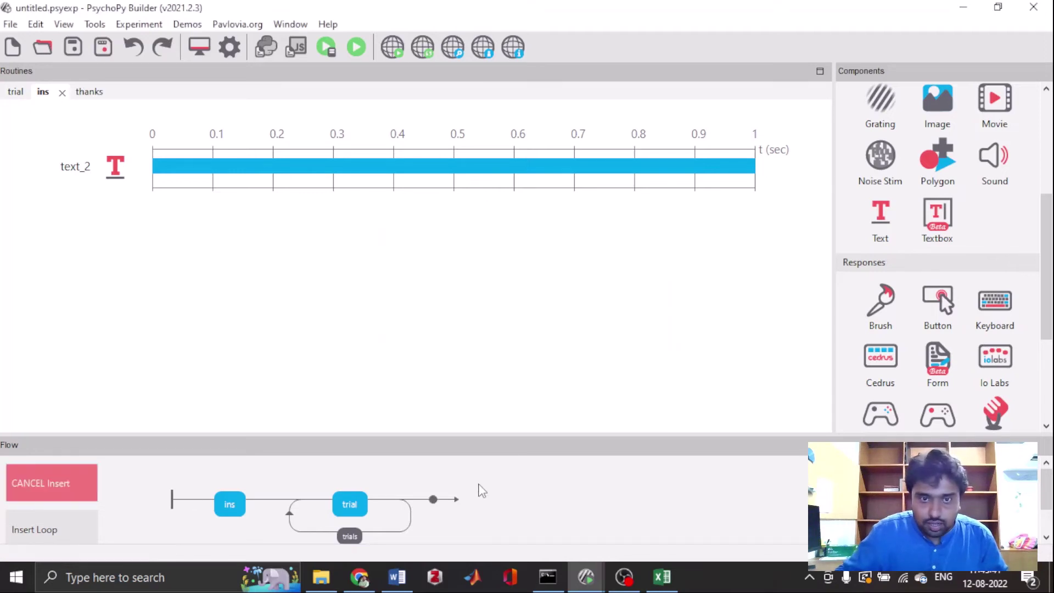
click(434, 500)
Add a text component to the thanks routine that displays the message Thank you!
click(468, 508)
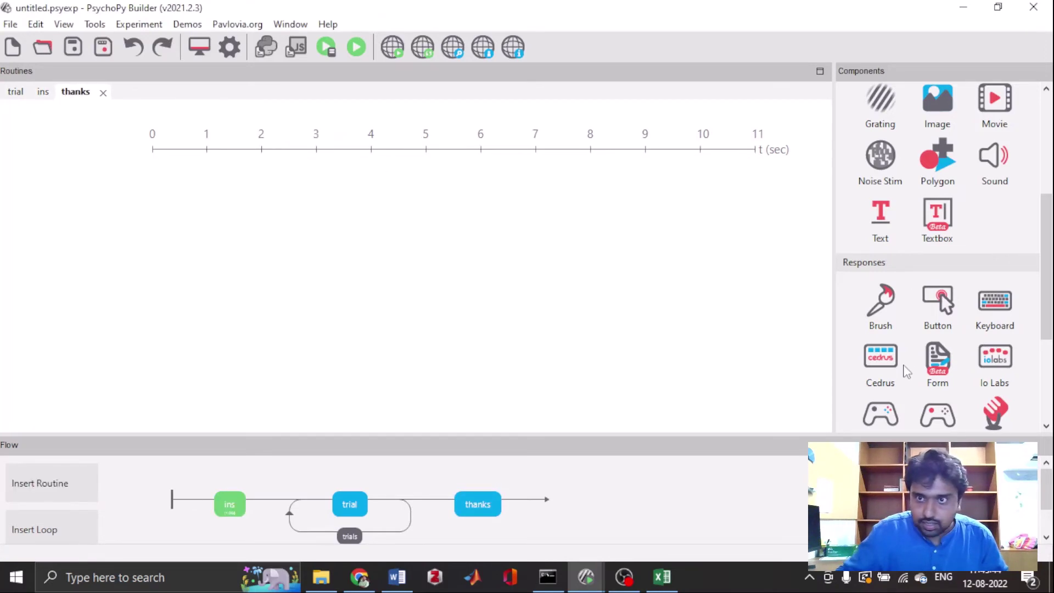
click(884, 218)
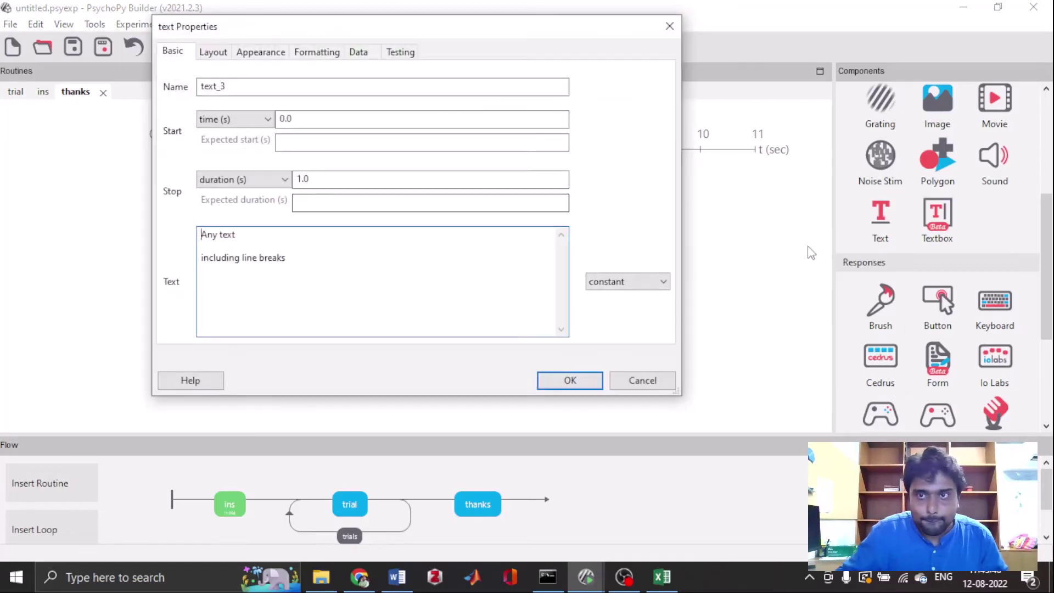
drag(296, 258, 167, 224)
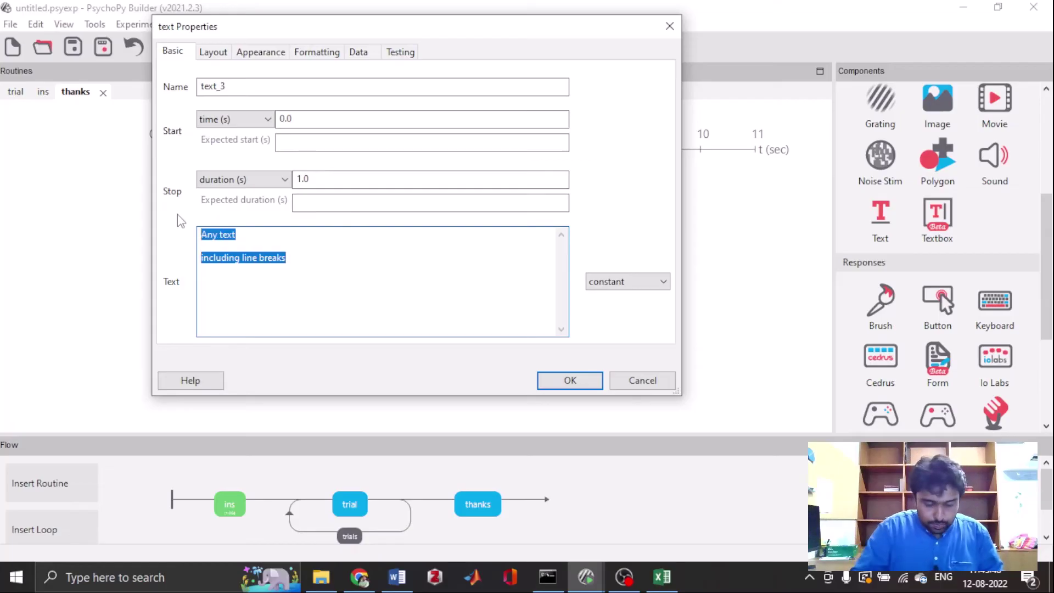
text(Thank you)
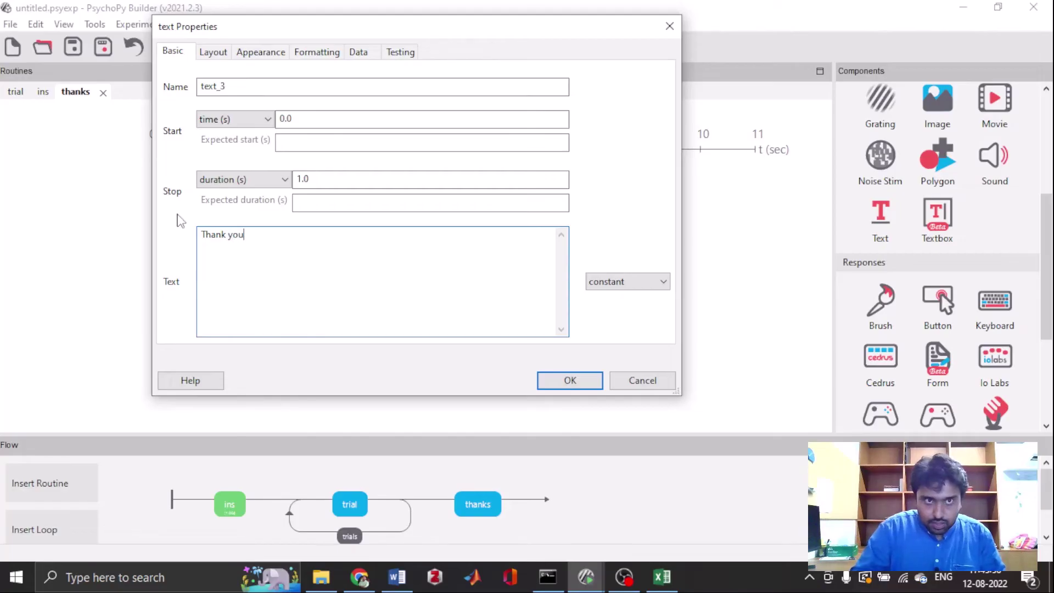
text(!)
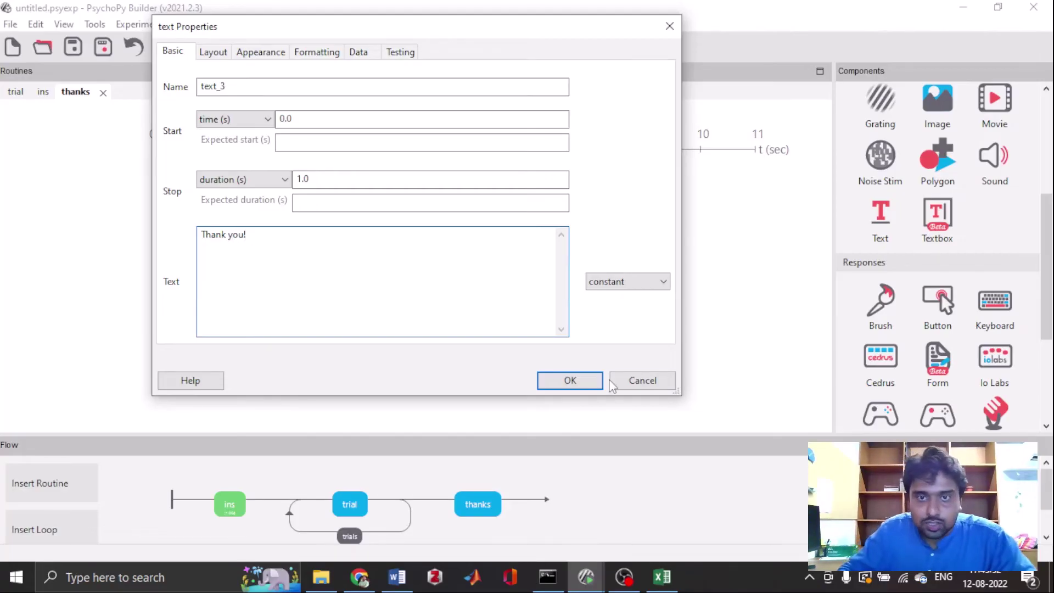
click(591, 382)
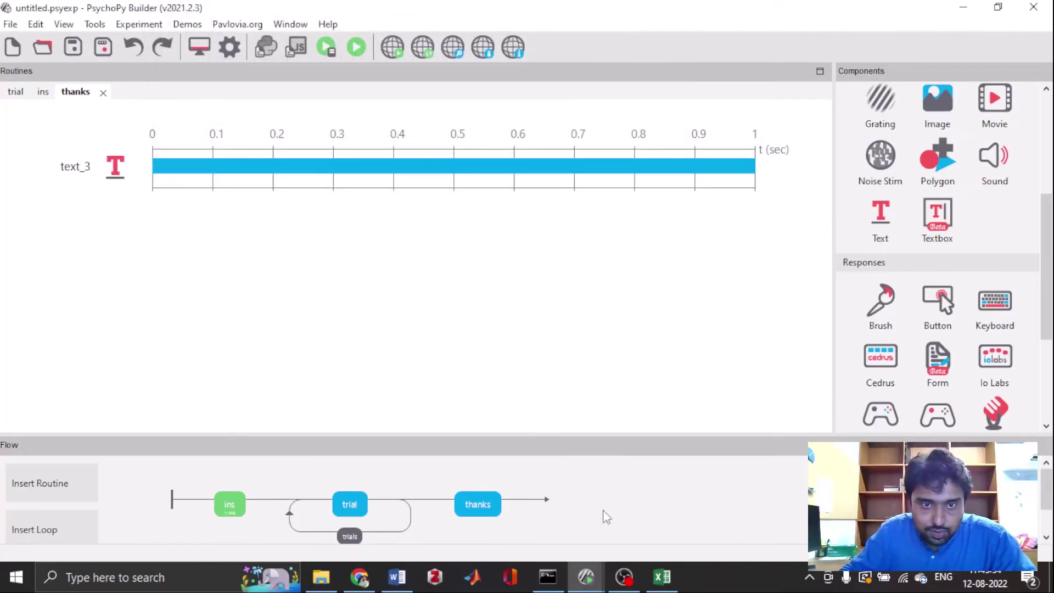
Review the trials loop's repetition and conditions settings and the timeline of the trial routine.
click(349, 536)
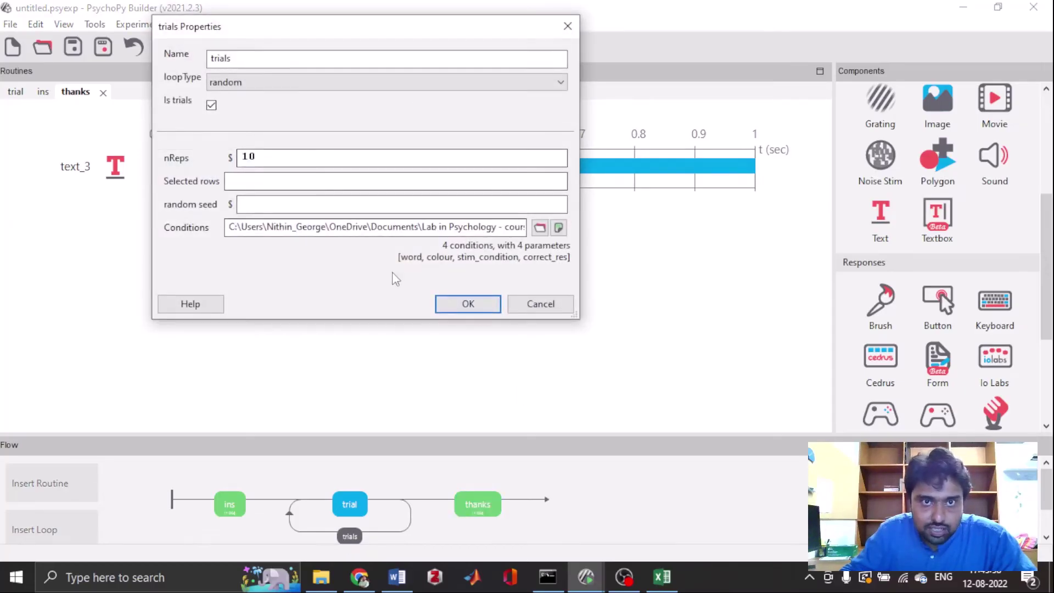
click(467, 306)
click(359, 508)
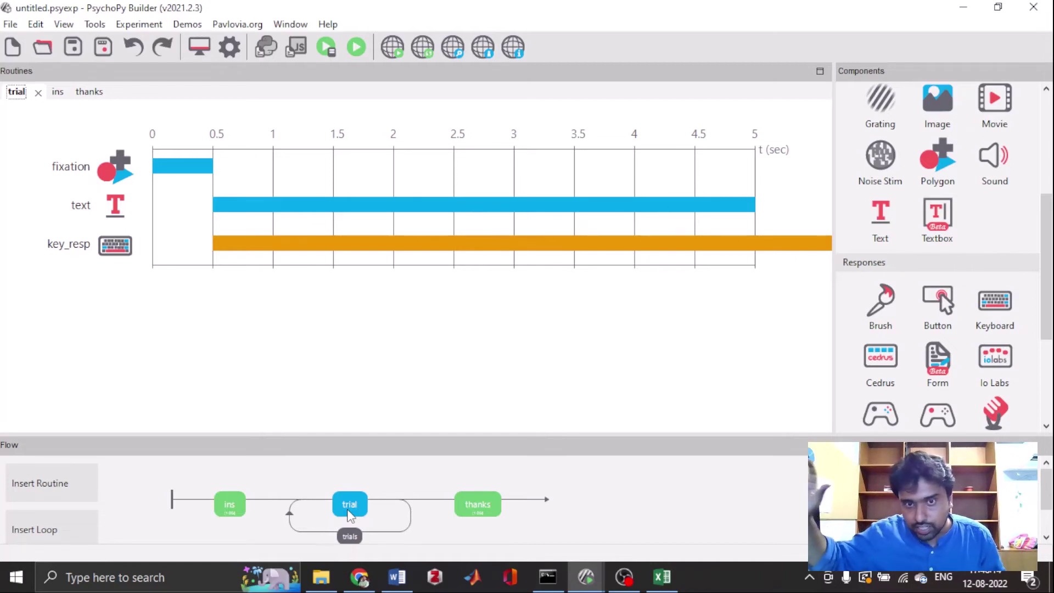
click(350, 538)
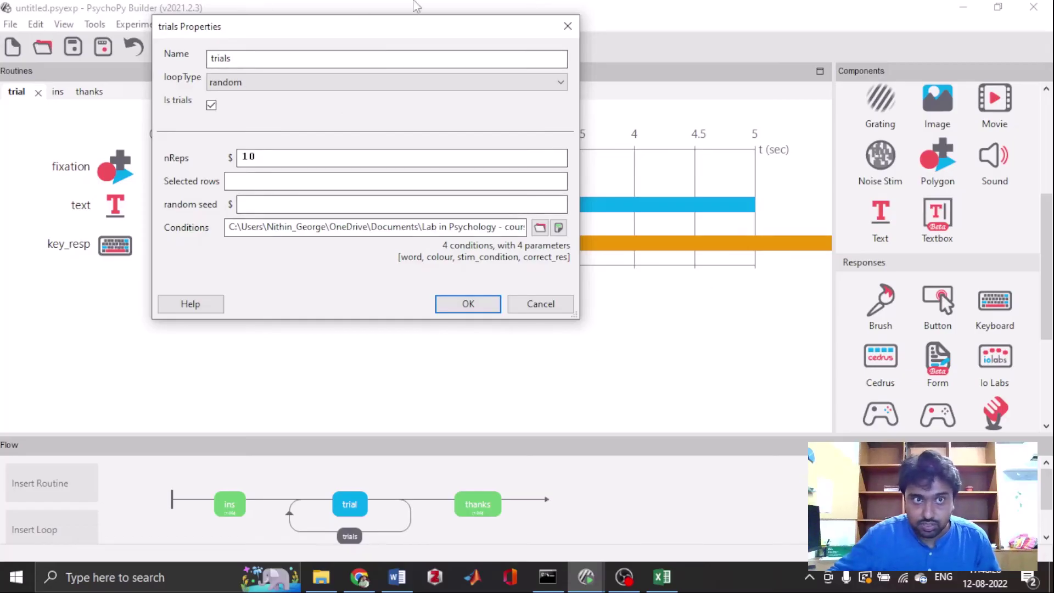
click(468, 303)
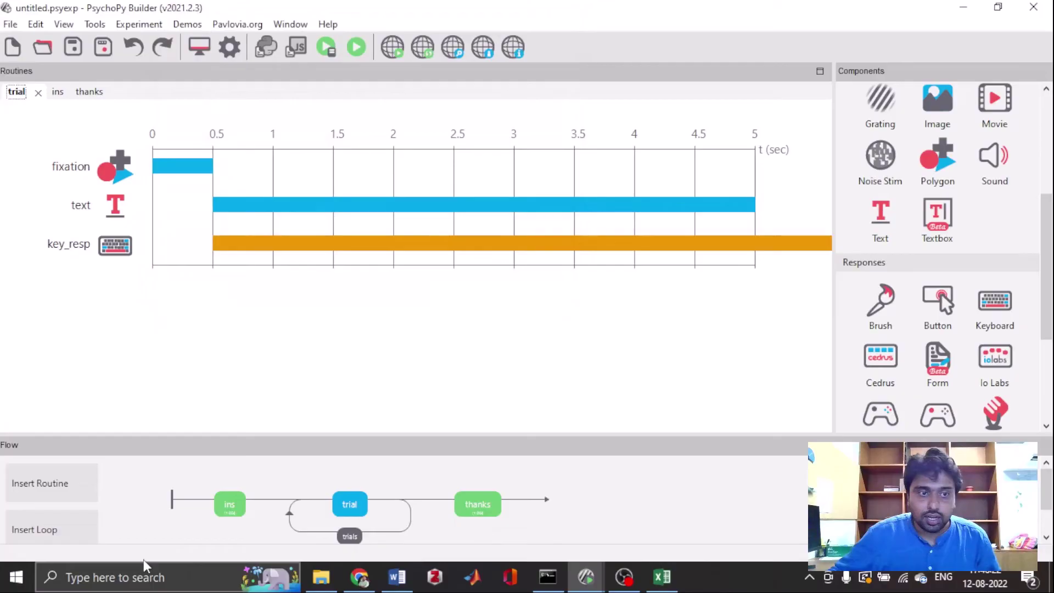
click(341, 541)
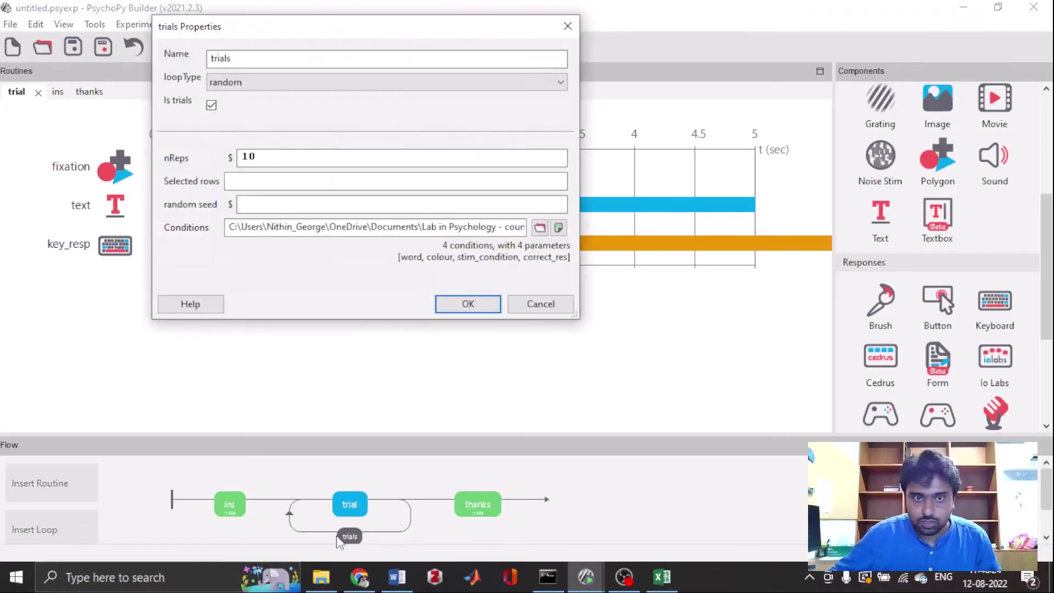
click(468, 303)
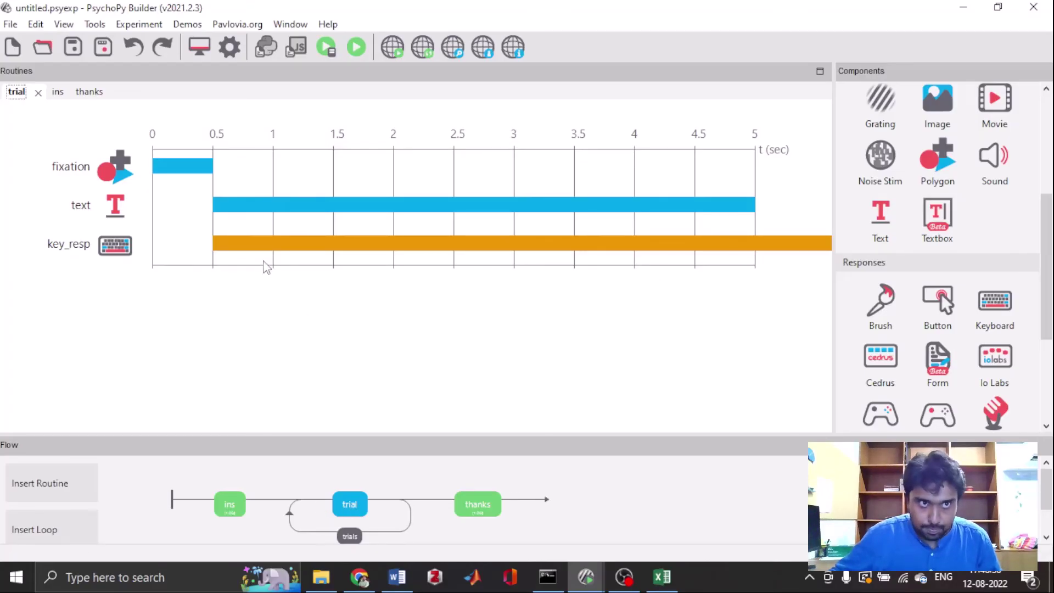
Replace the displayed text of the trial routine's text component with the variable $word.
click(247, 212)
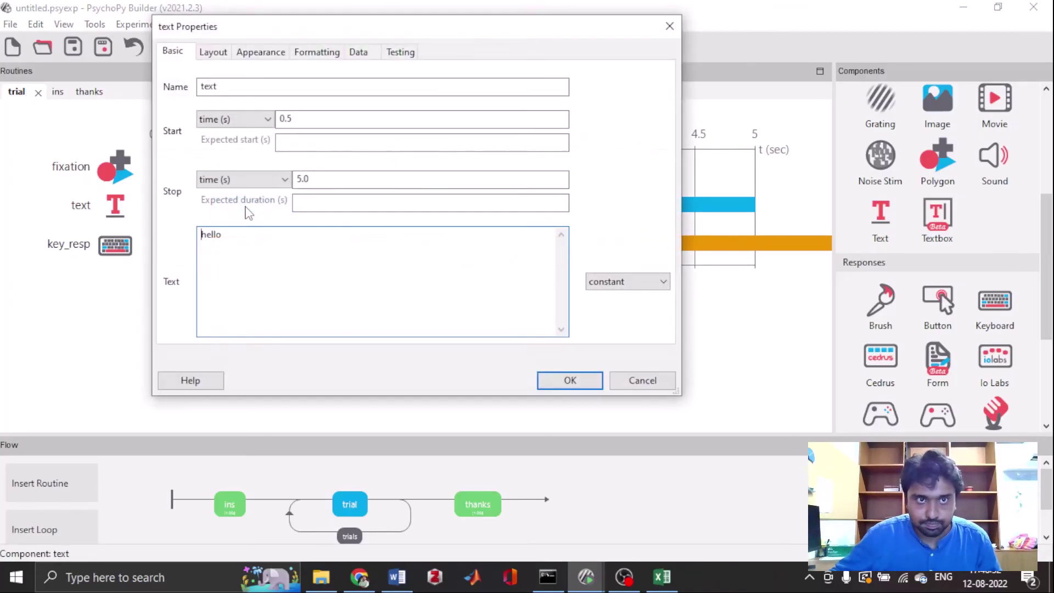
double_click(211, 234)
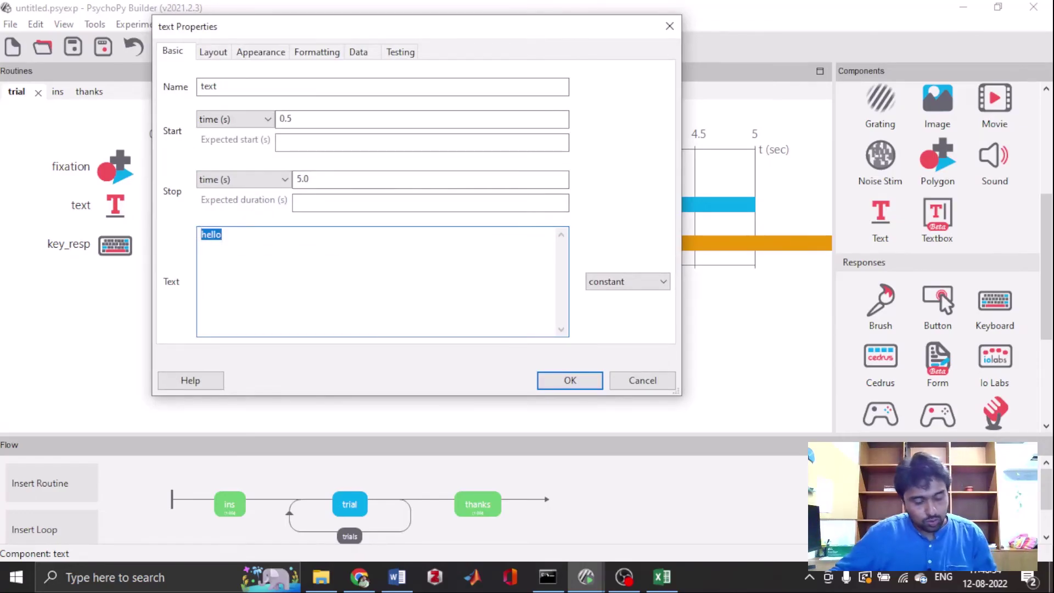
text($w)
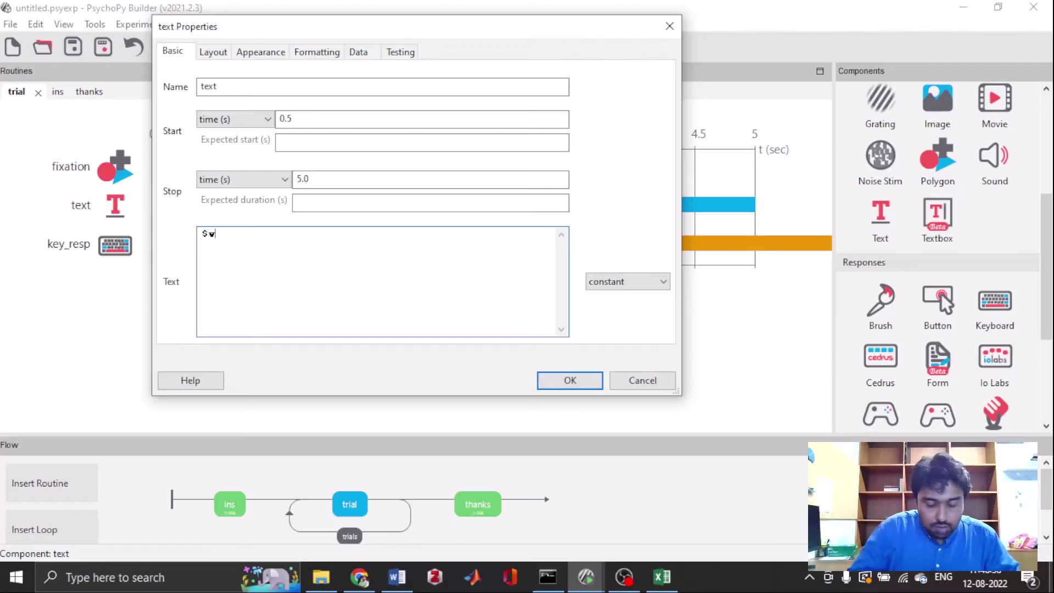
key(BackSpace)
key(BackSpace)
key(BackSpace)
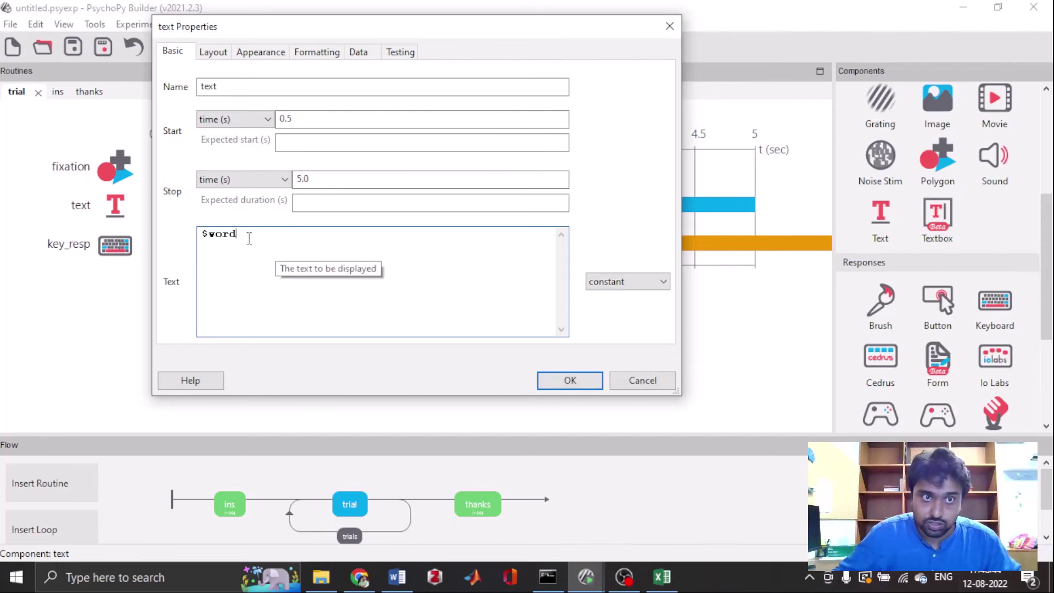
Compare the variable name in the text component with the word column header in the cond Excel workbook.
drag(247, 233, 217, 237)
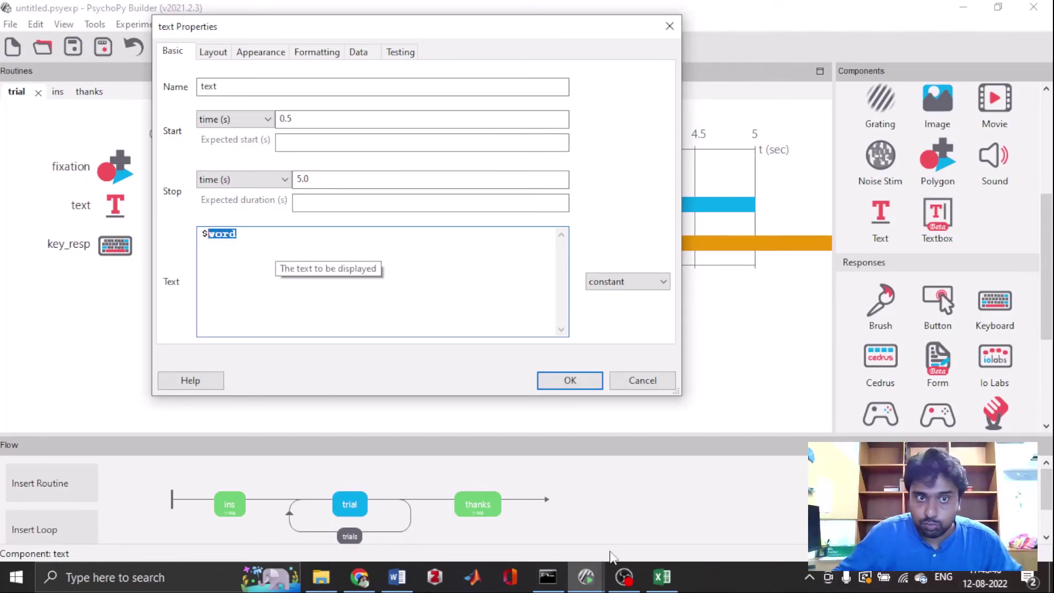
click(662, 576)
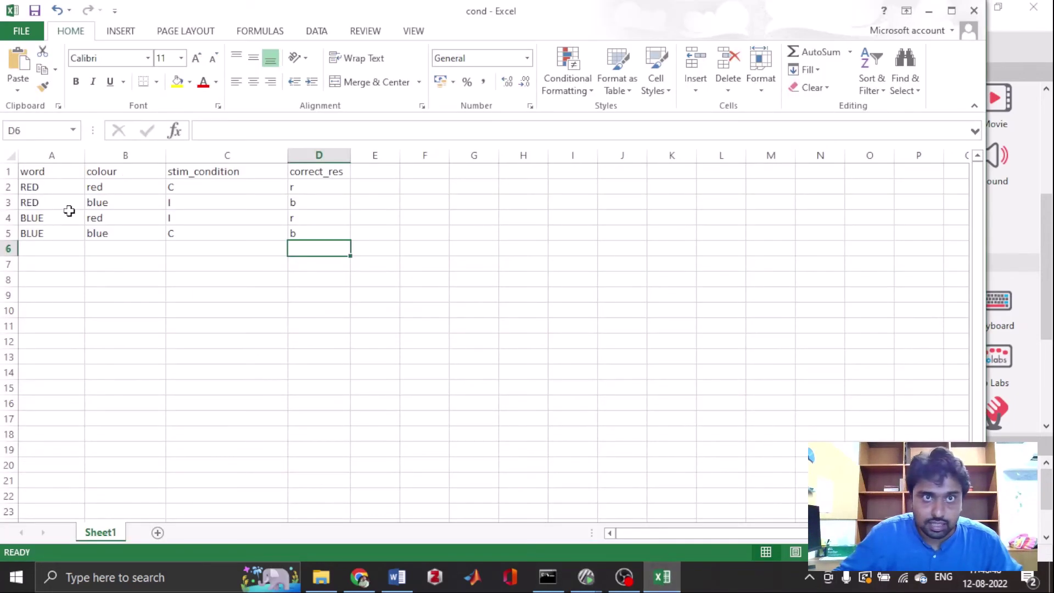
click(39, 172)
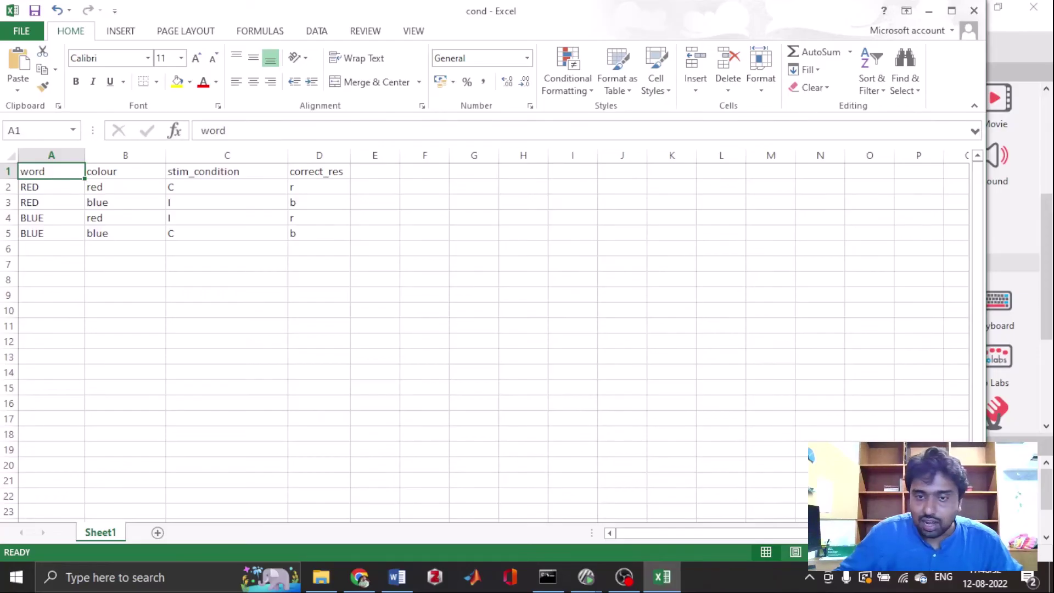
click(671, 584)
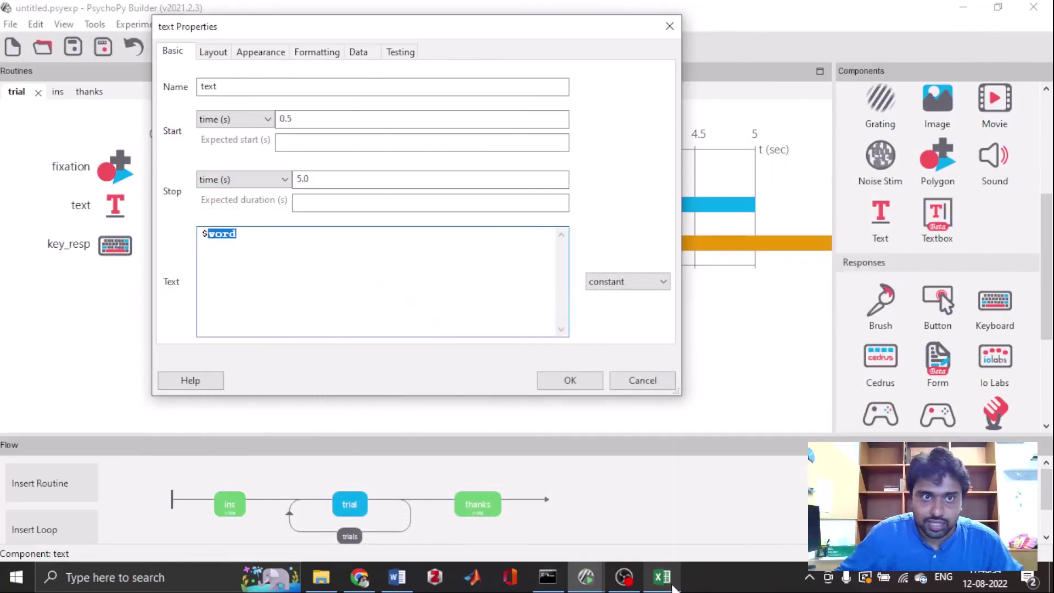
click(379, 282)
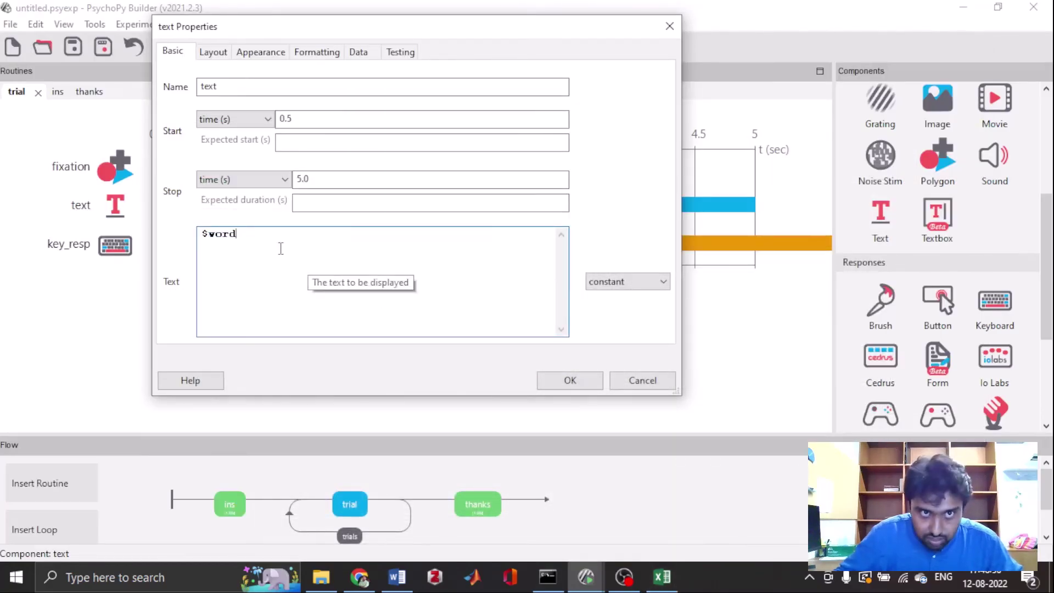
Set the trial text's foreground color to $colour and have it updated with set every repeat.
click(213, 52)
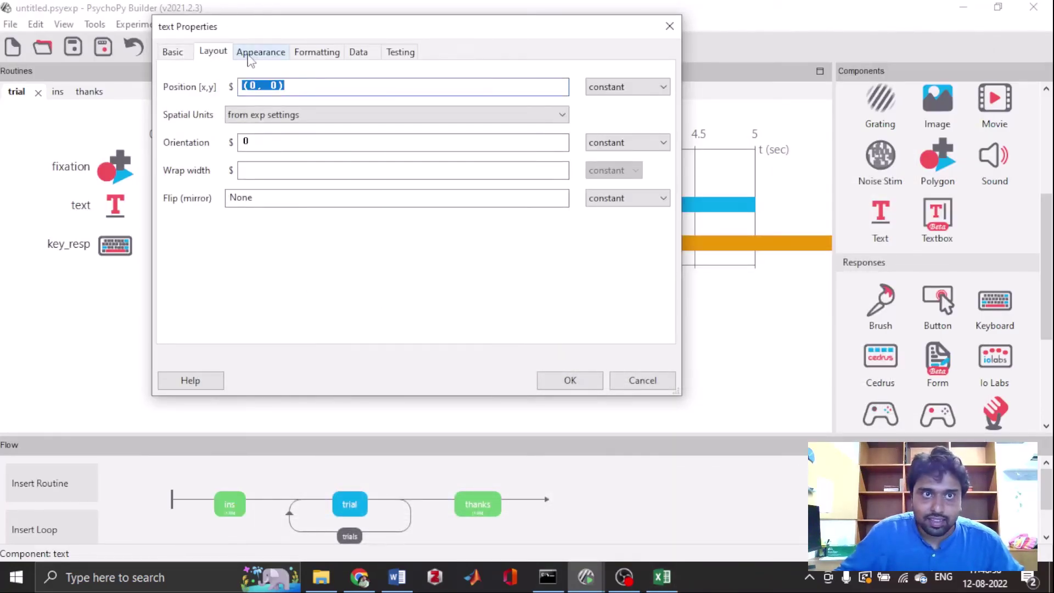
click(249, 54)
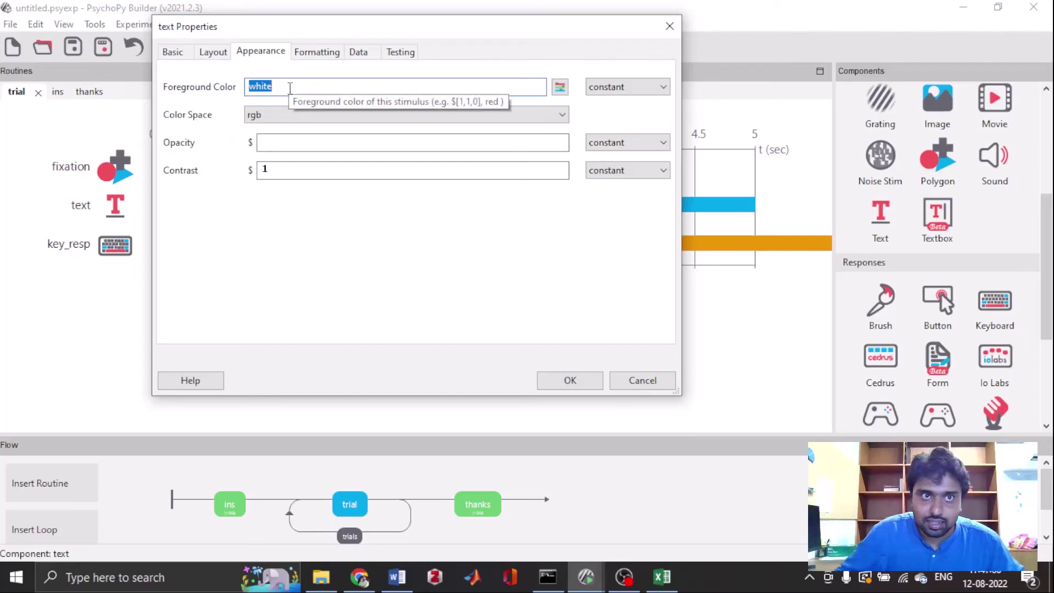
click(274, 83)
click(225, 58)
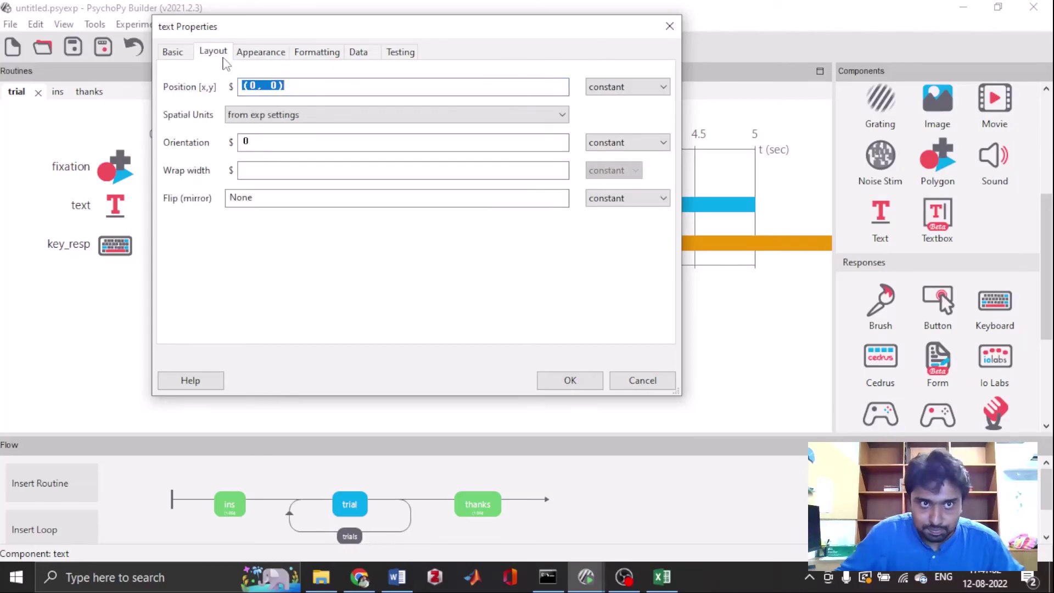
click(264, 59)
double_click(291, 83)
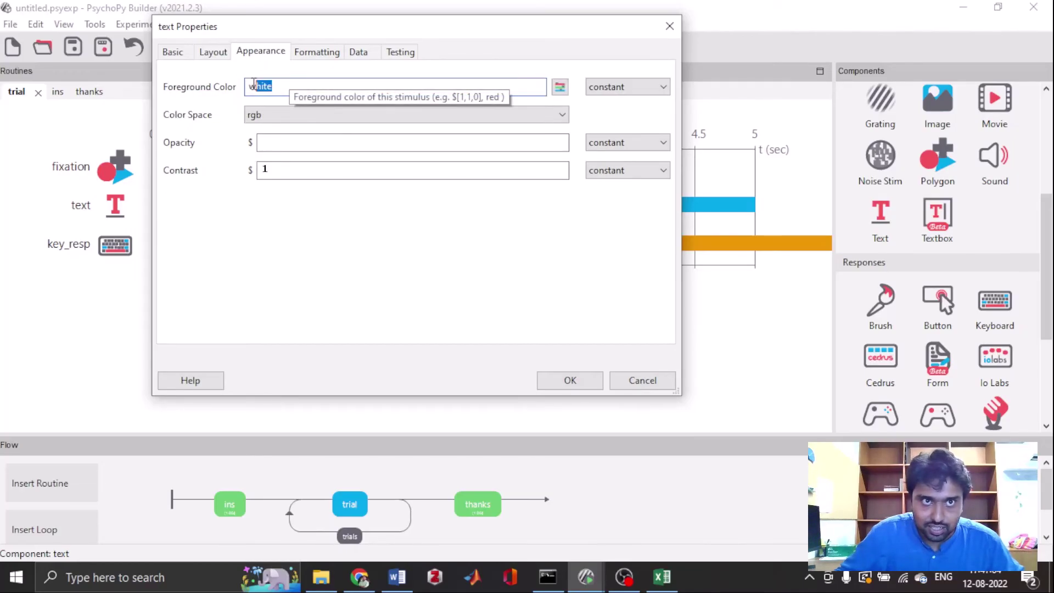
text($)
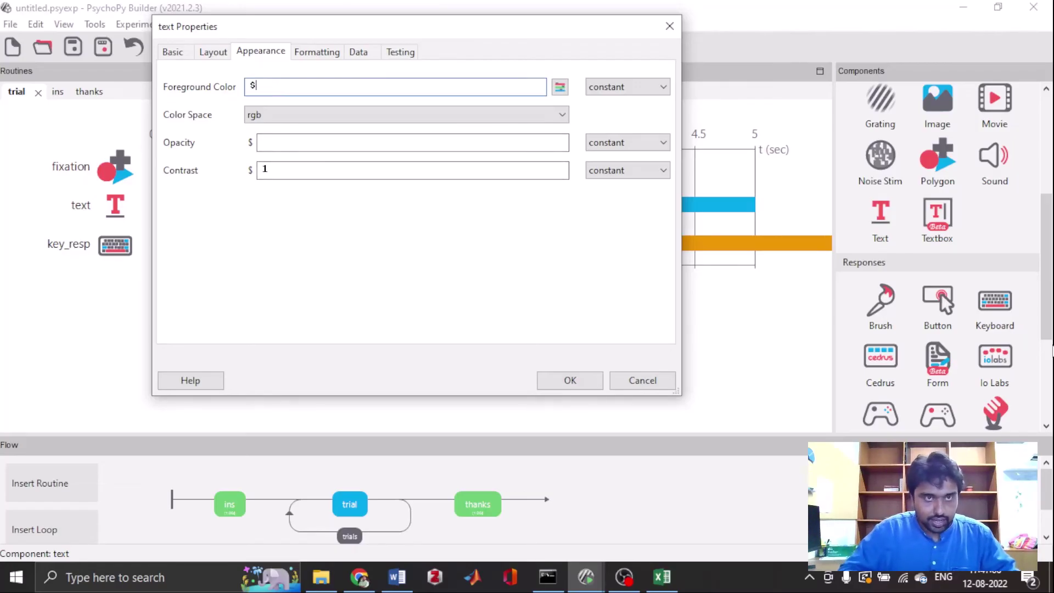
text(colour)
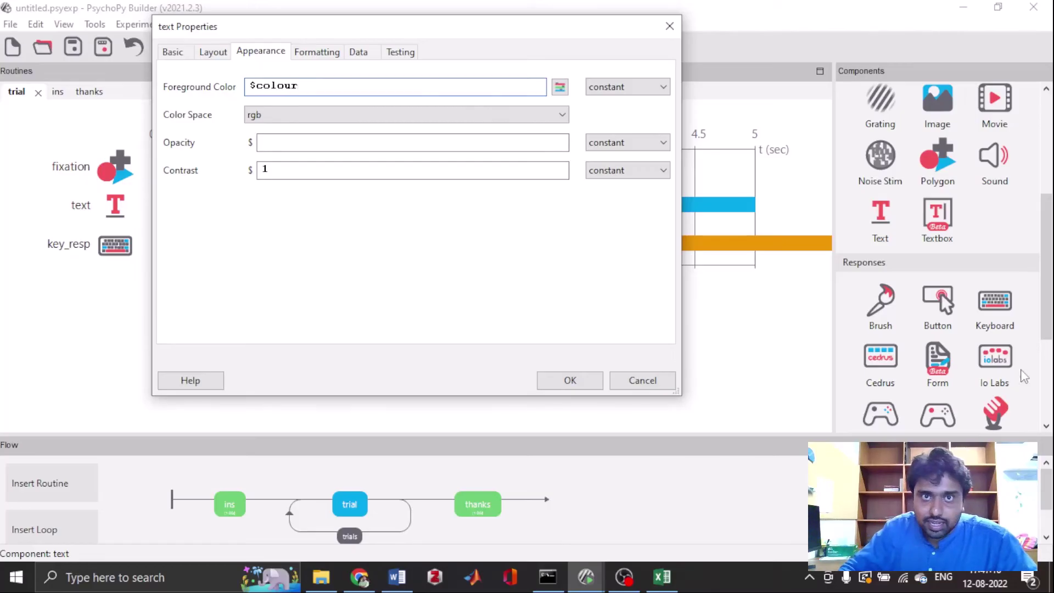
click(625, 88)
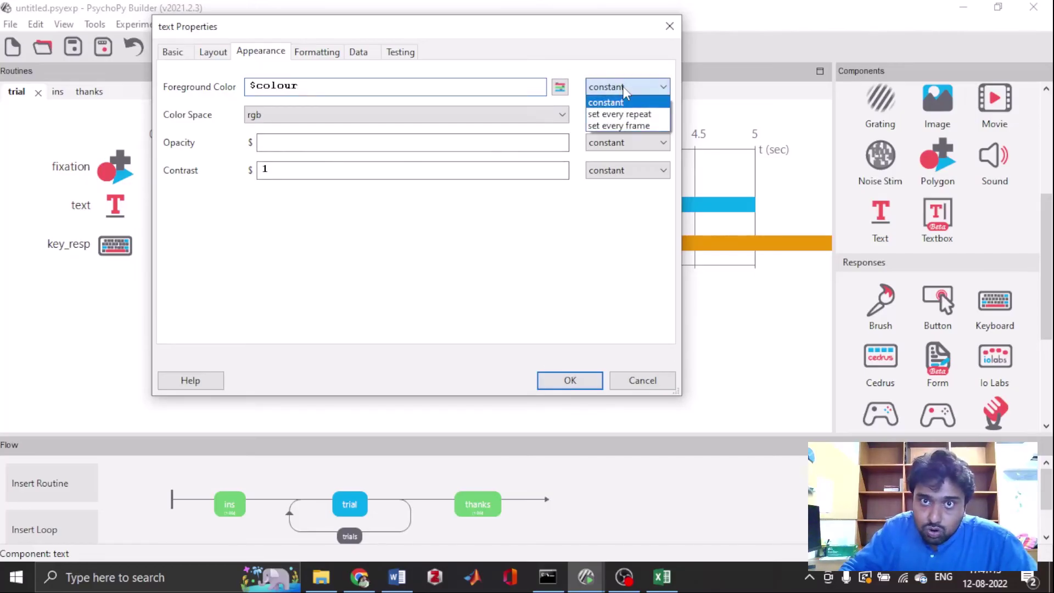
click(622, 114)
Have the trial text component's $word text updated with set every repeat and accept the component's properties.
click(207, 57)
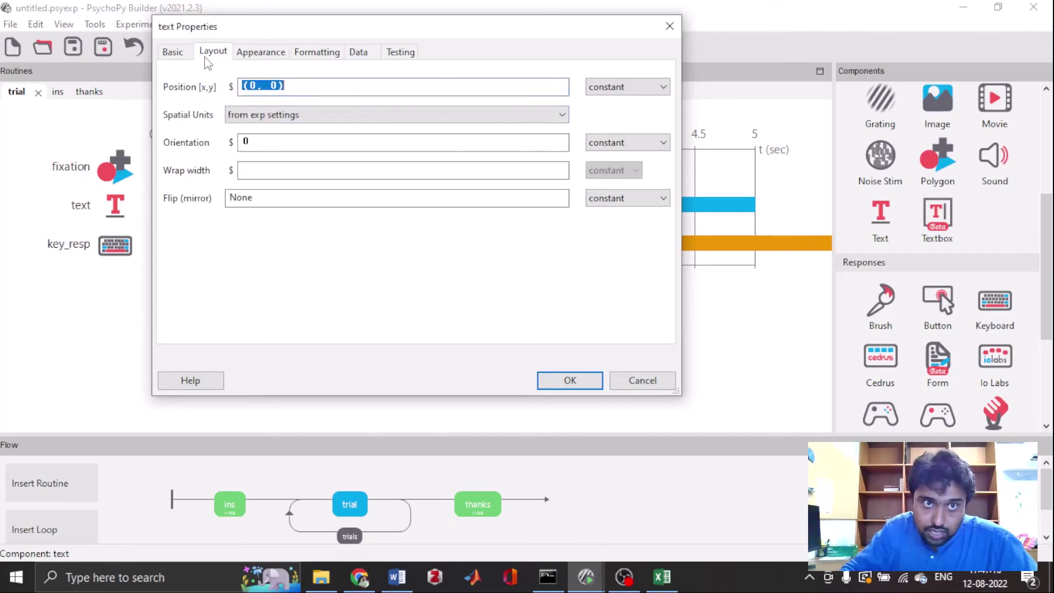
click(174, 53)
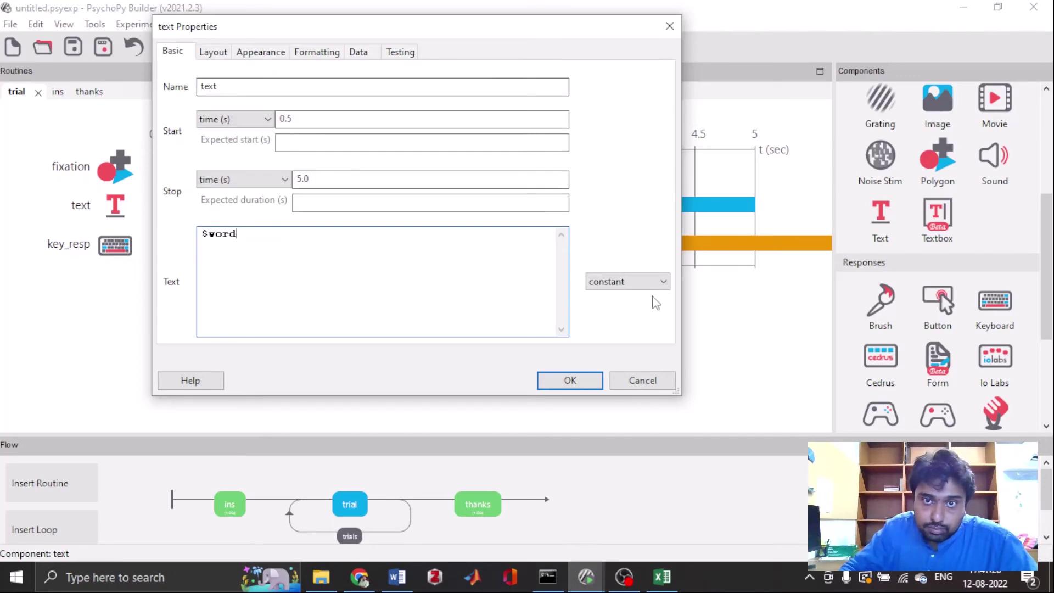
click(630, 283)
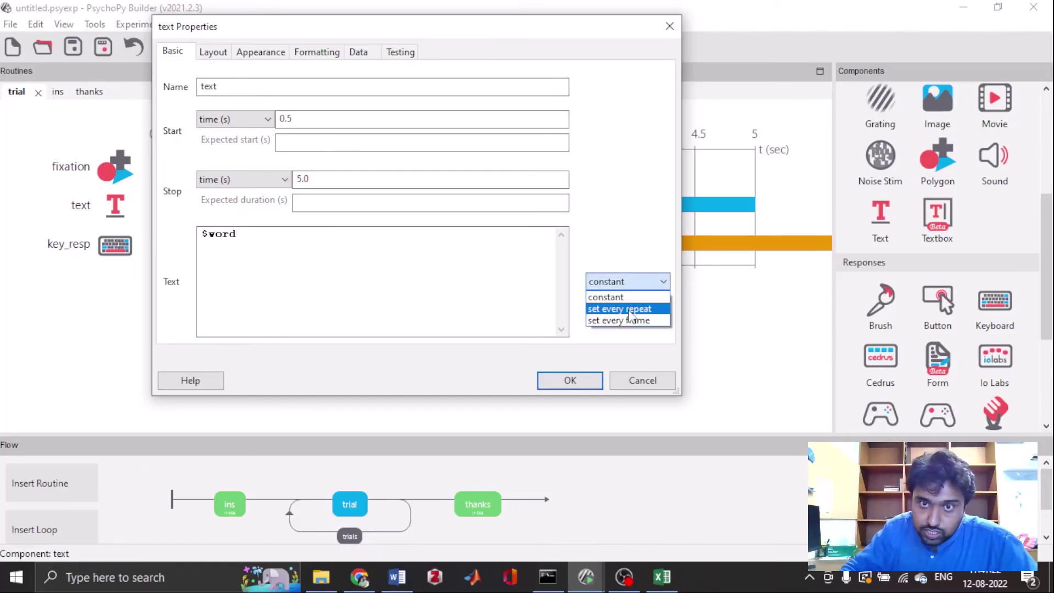
click(630, 309)
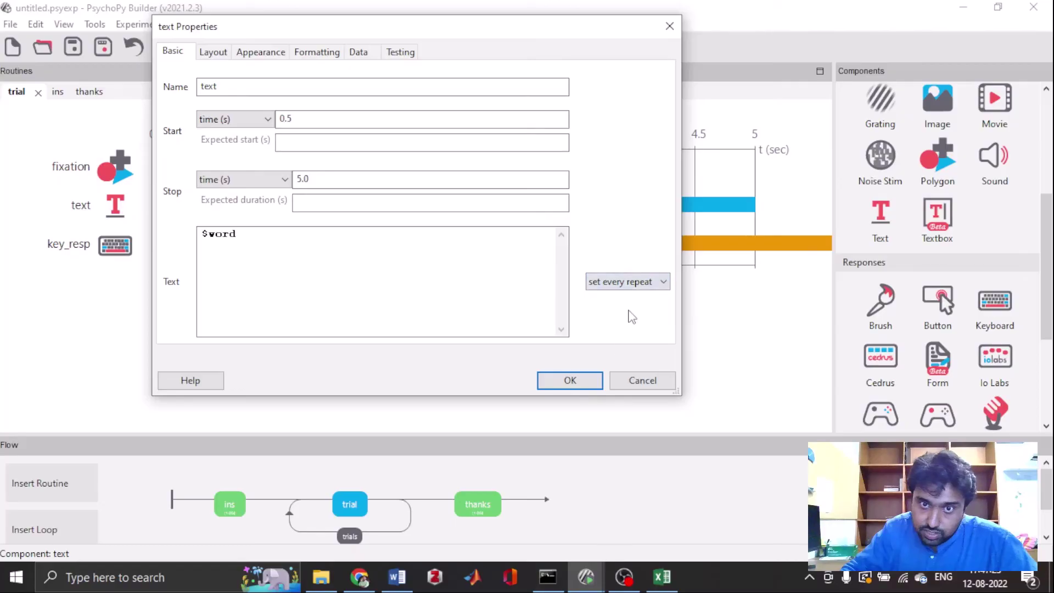
click(598, 381)
Have the trial routine's keyboard response store correctness, with $correct_res as the correct answer.
click(432, 247)
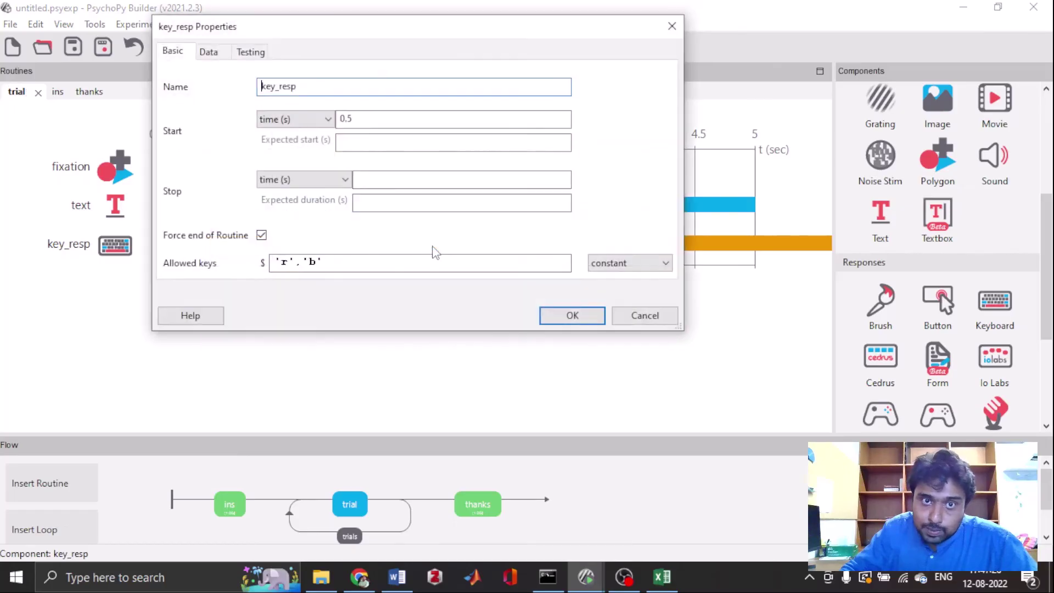
click(207, 55)
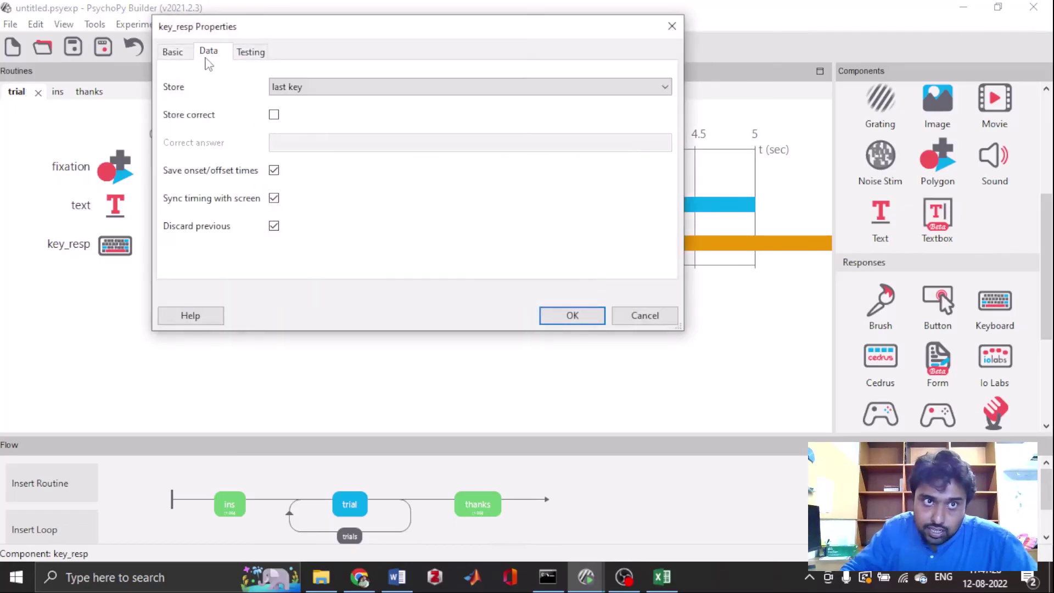
click(274, 115)
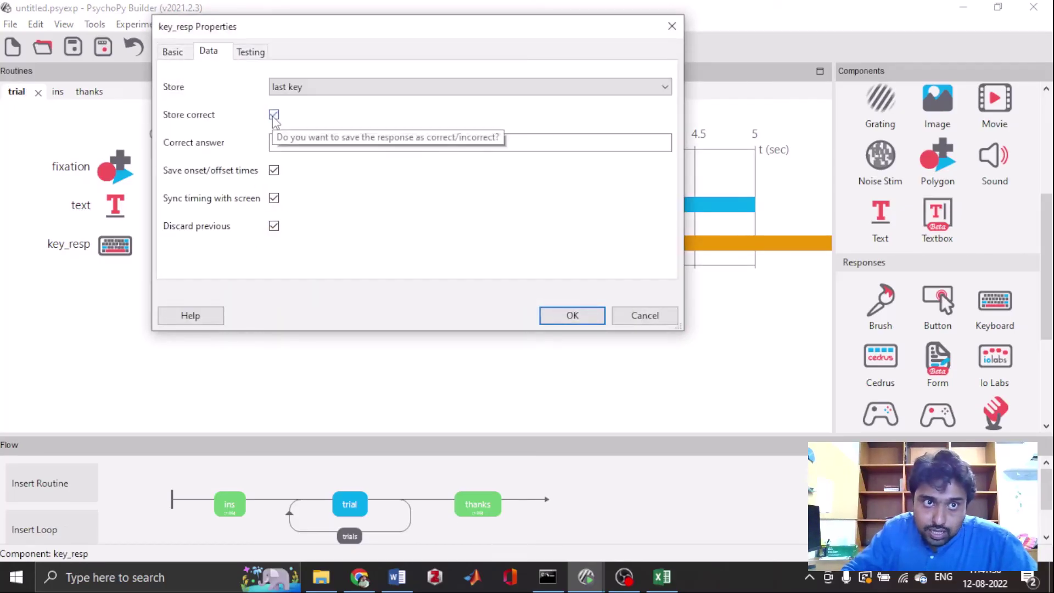
click(354, 146)
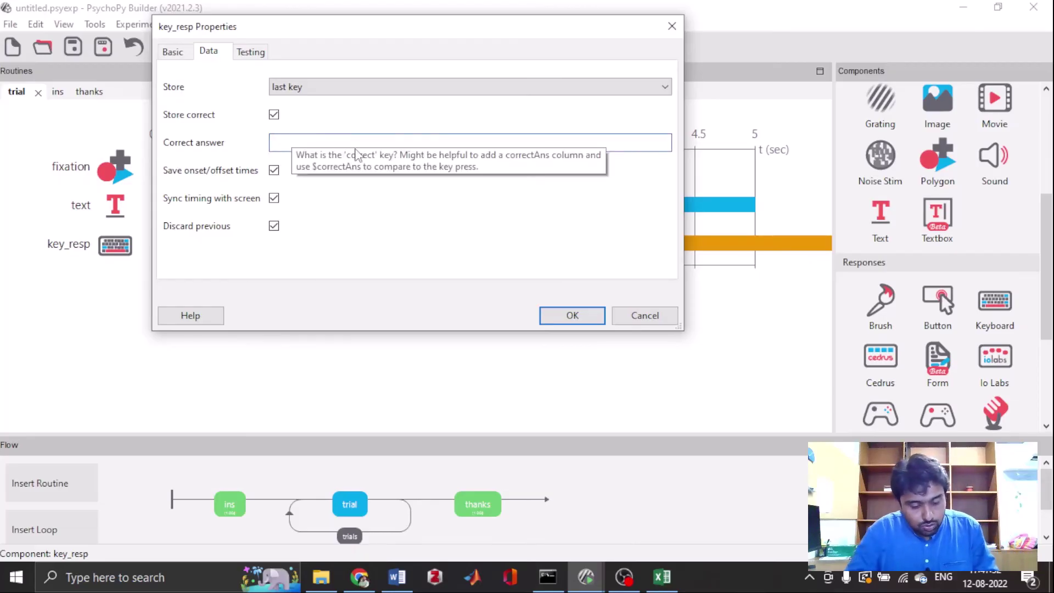
text($c)
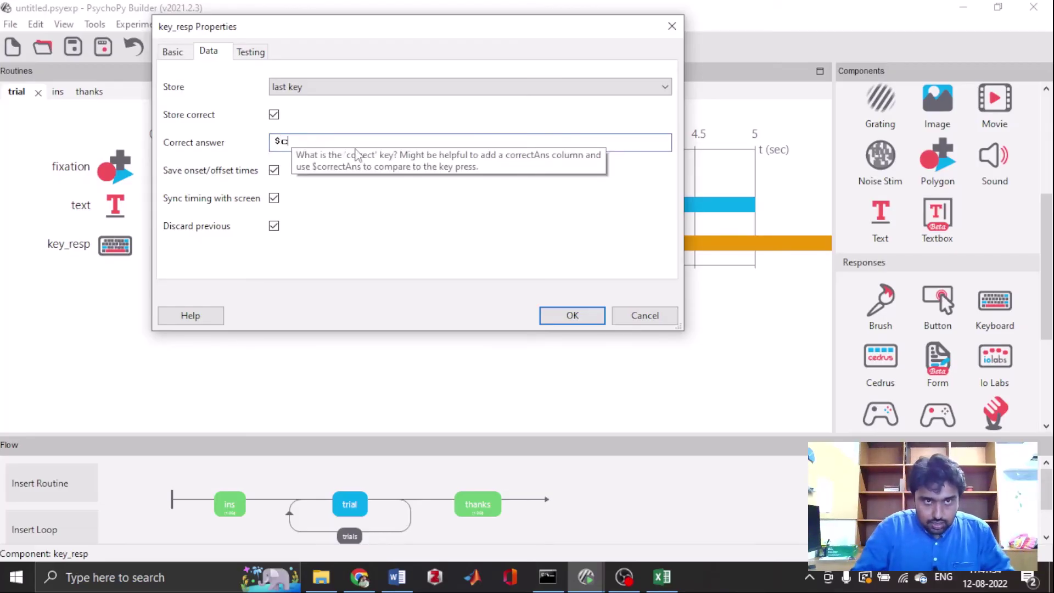
text(orrect)
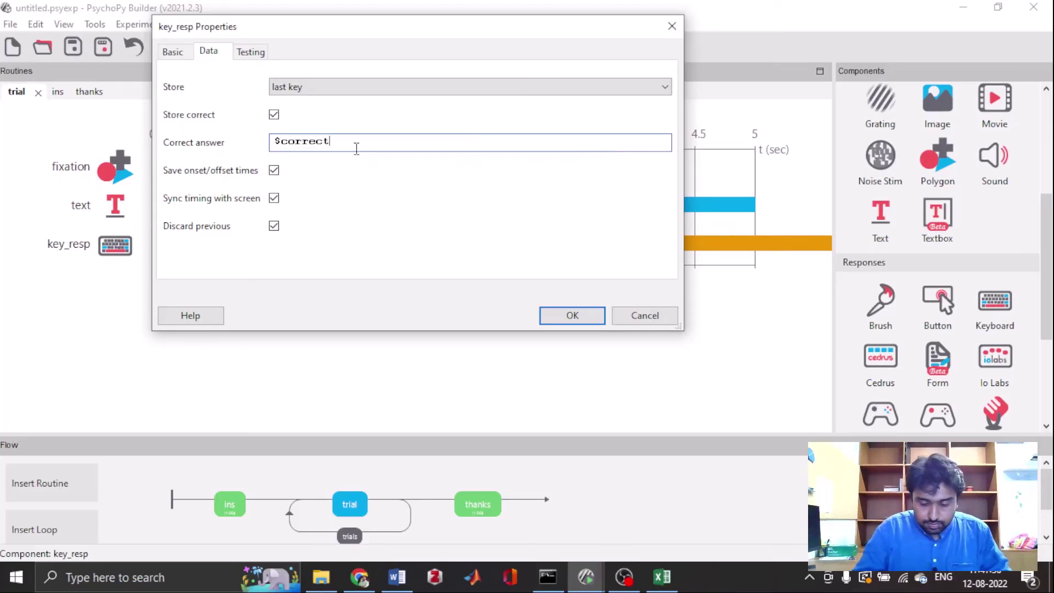
text(_res)
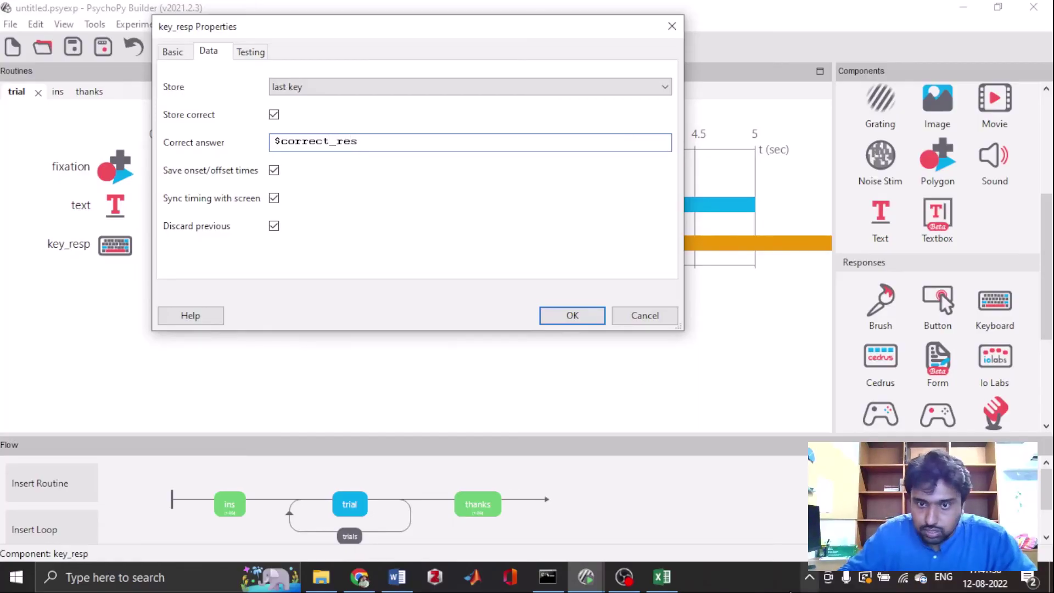
Compare the correct answer variable with the correct_res header in the cond Excel workbook and accept the keyboard response settings.
click(676, 583)
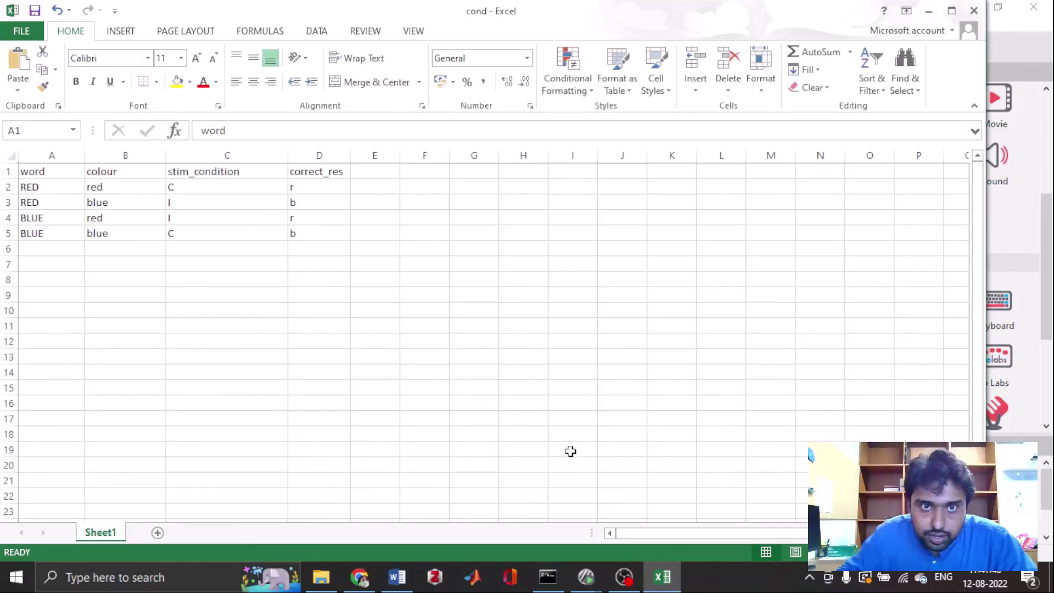
click(662, 576)
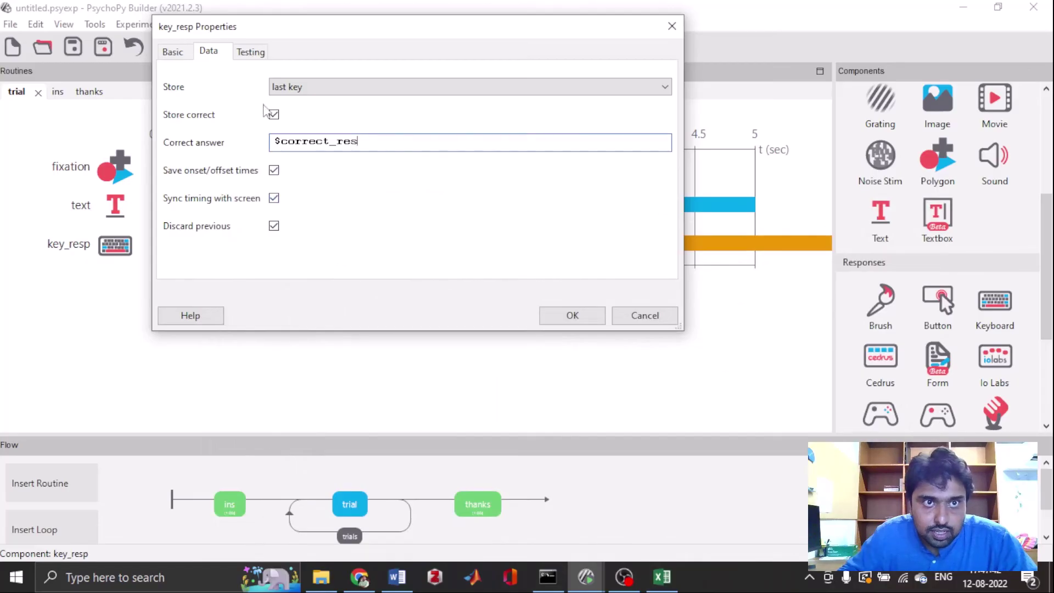
click(594, 323)
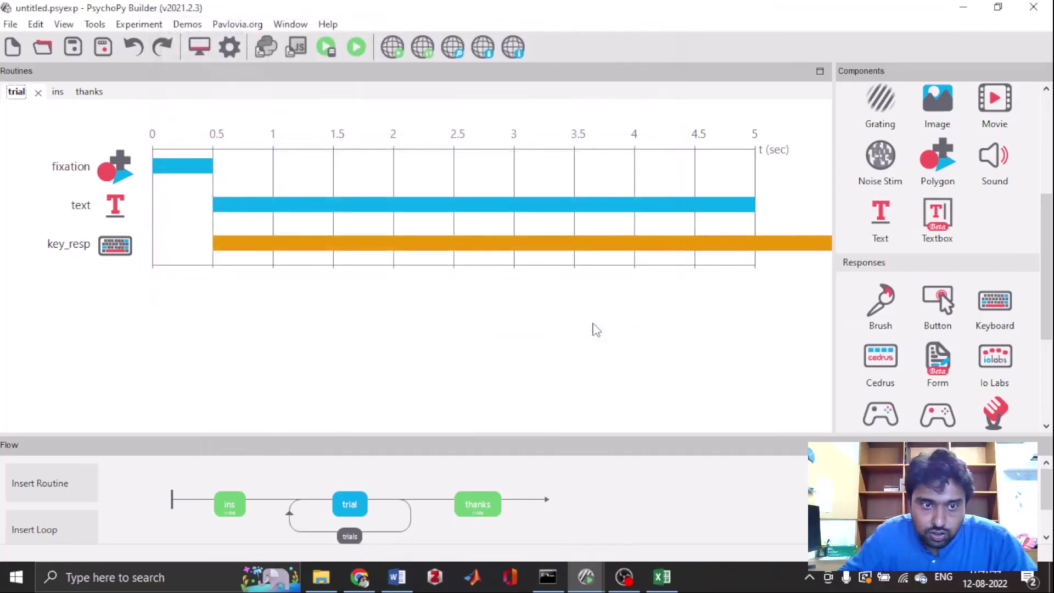
Save the experiment under the file name stroop in the stroop folder of Psychopy_experiments.
click(230, 511)
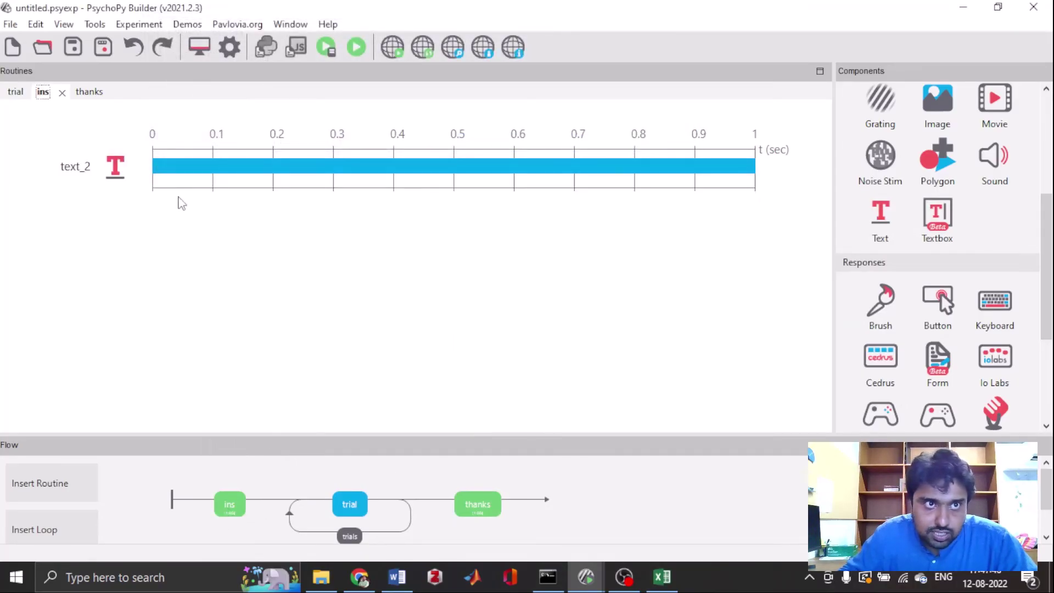
click(360, 508)
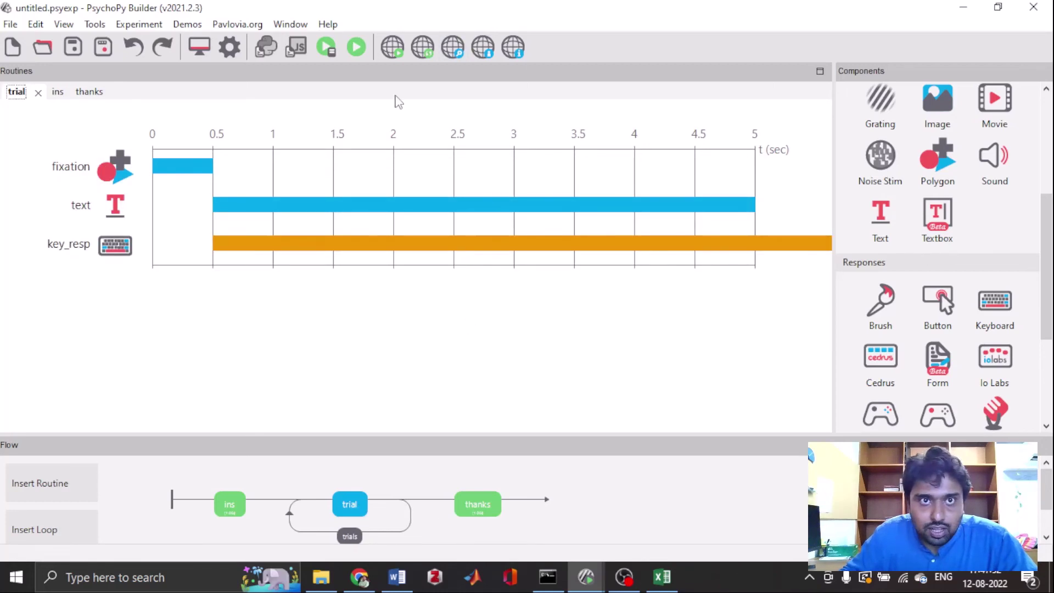
click(358, 48)
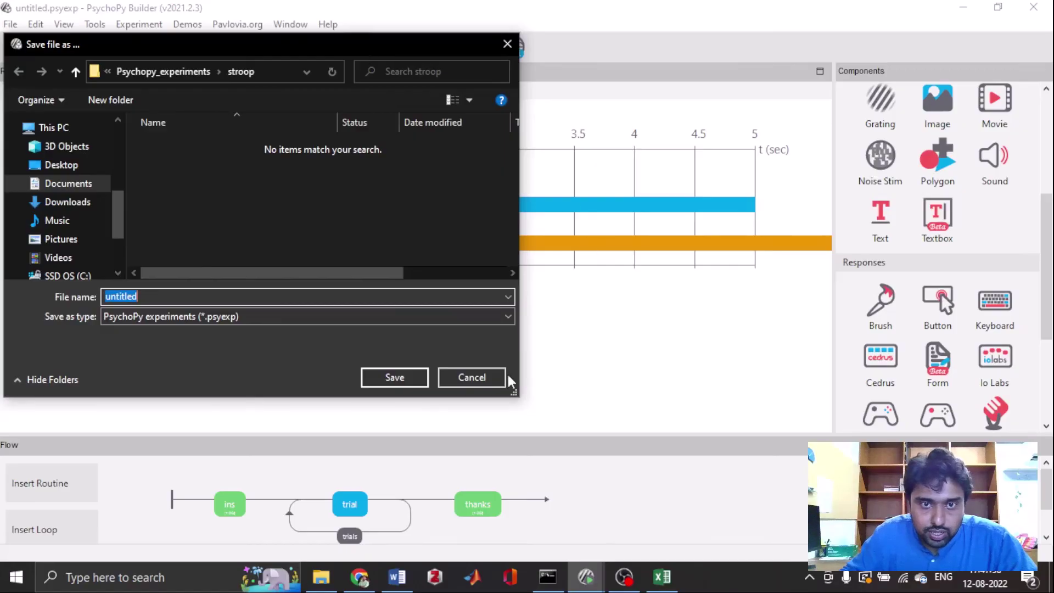
click(466, 376)
click(10, 26)
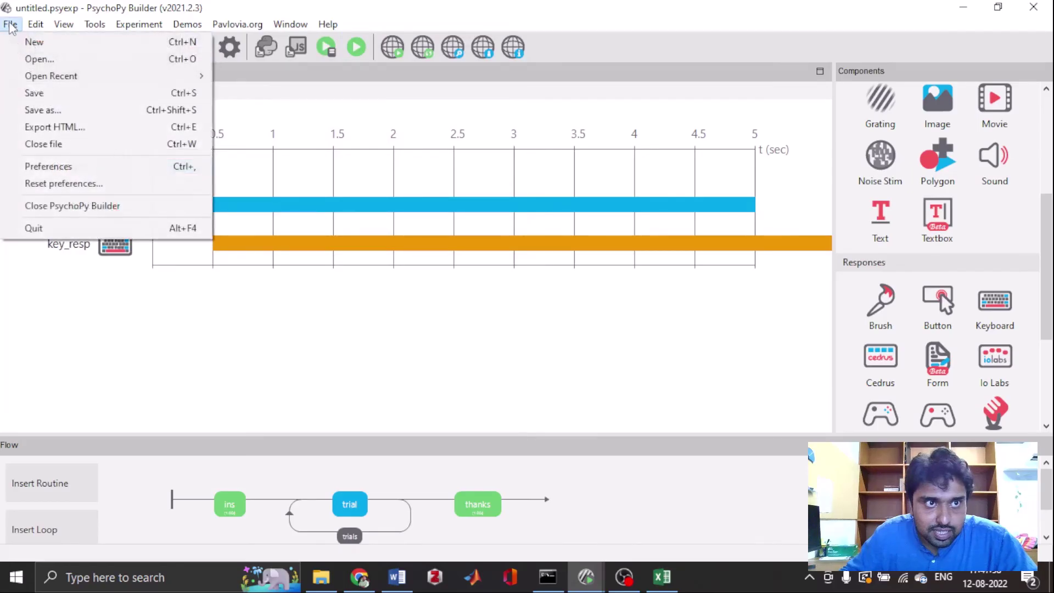
click(32, 110)
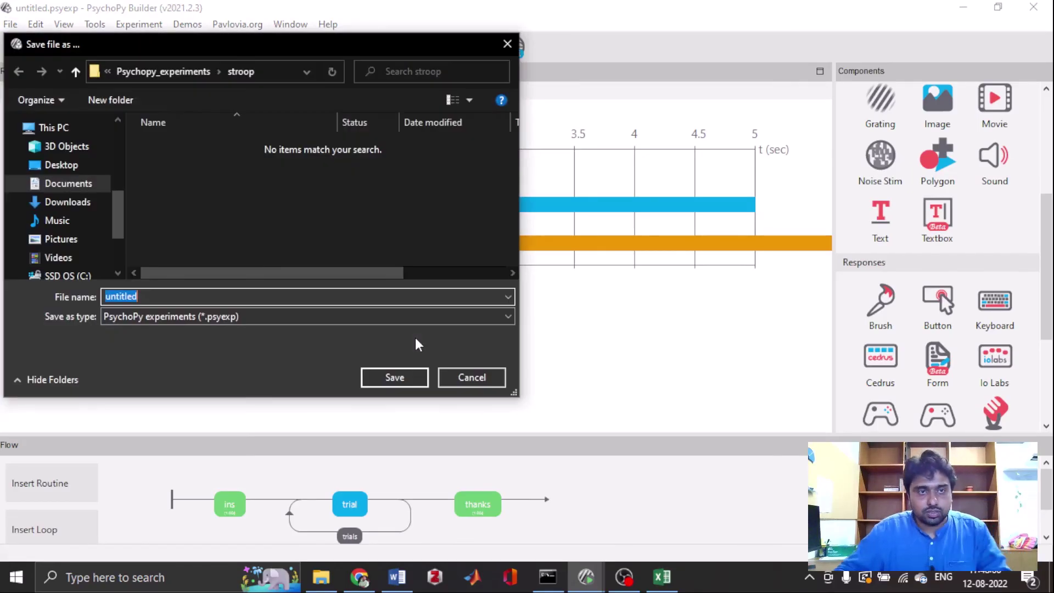
text(stroop)
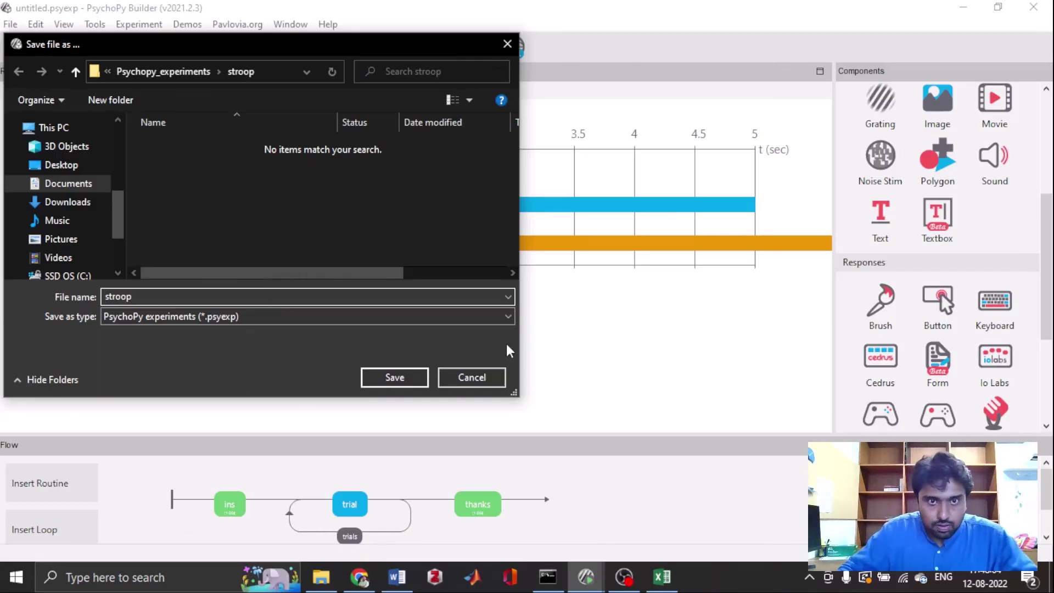
click(391, 379)
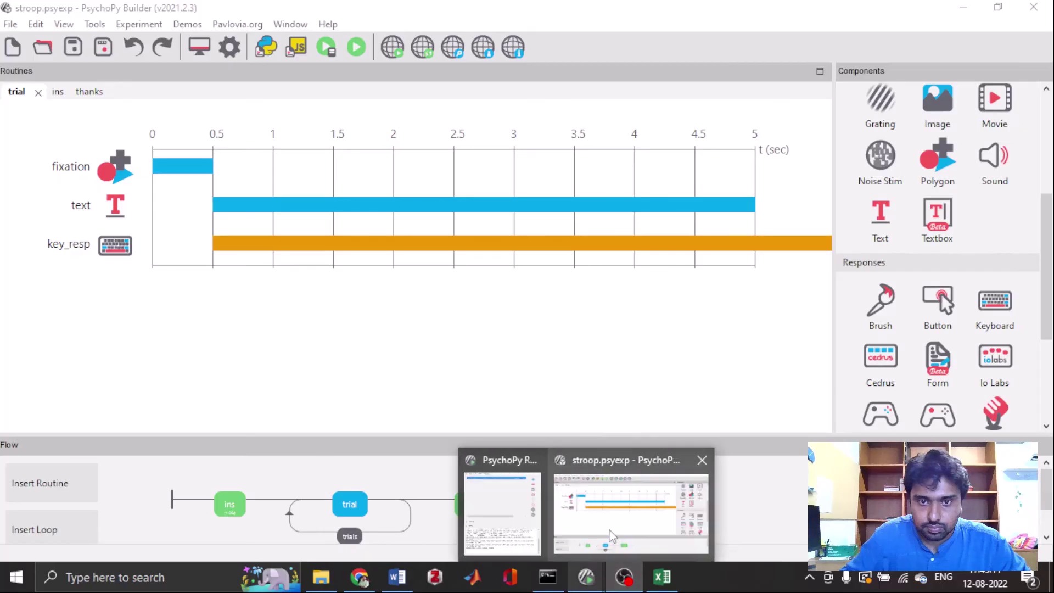
Run the stroop experiment and respond to each coloured word until the trials are completed.
click(552, 489)
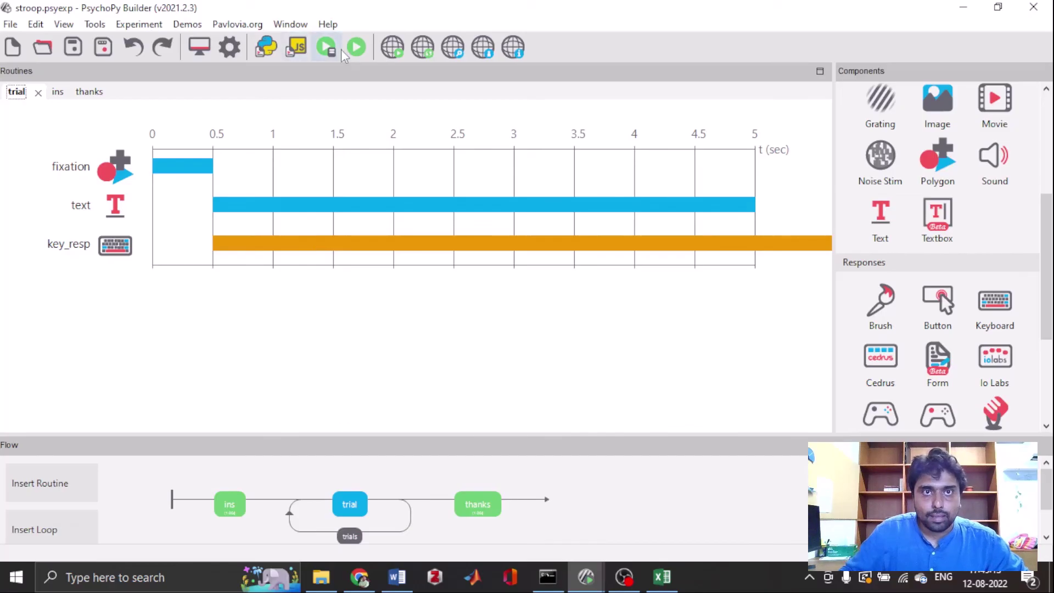
click(360, 48)
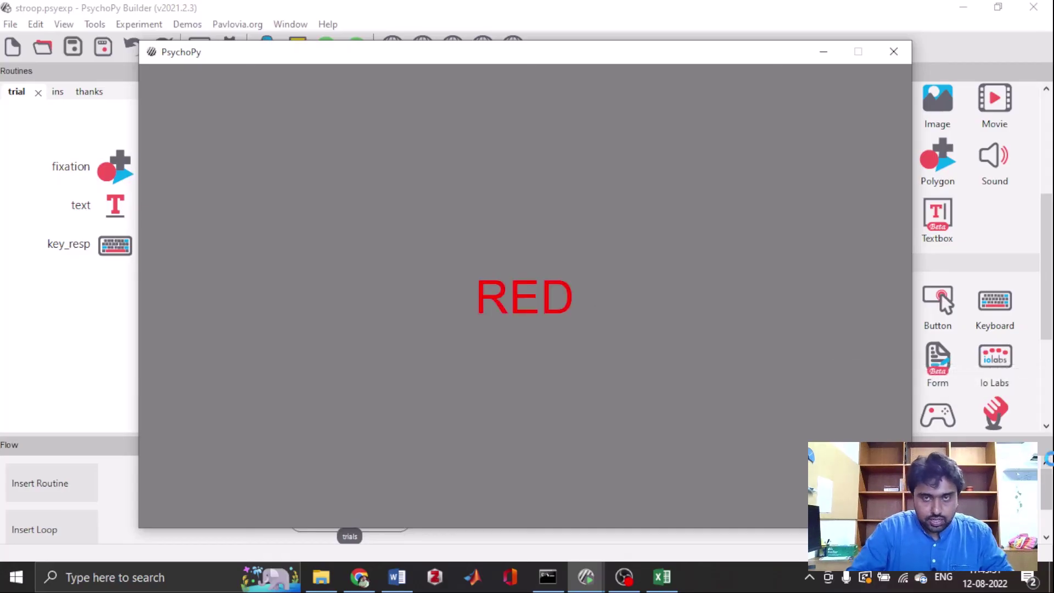
key(Left)
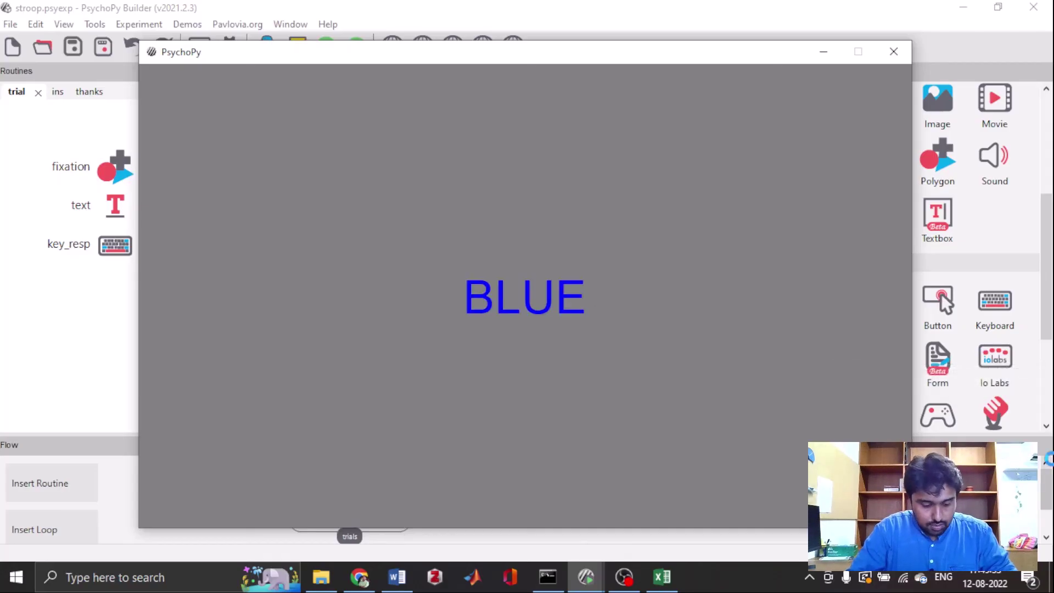
key(Right)
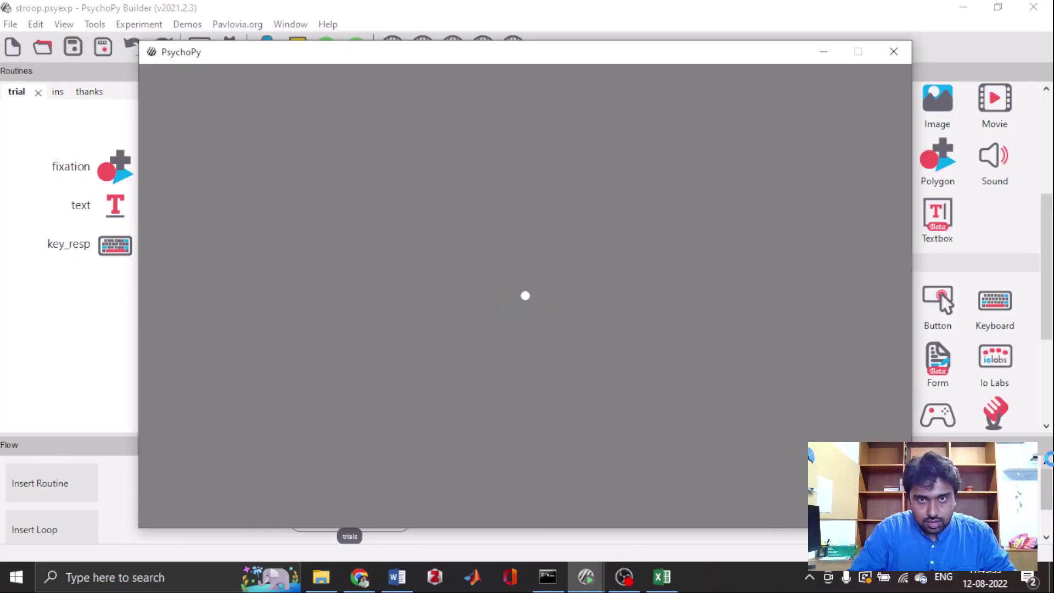
key(Right)
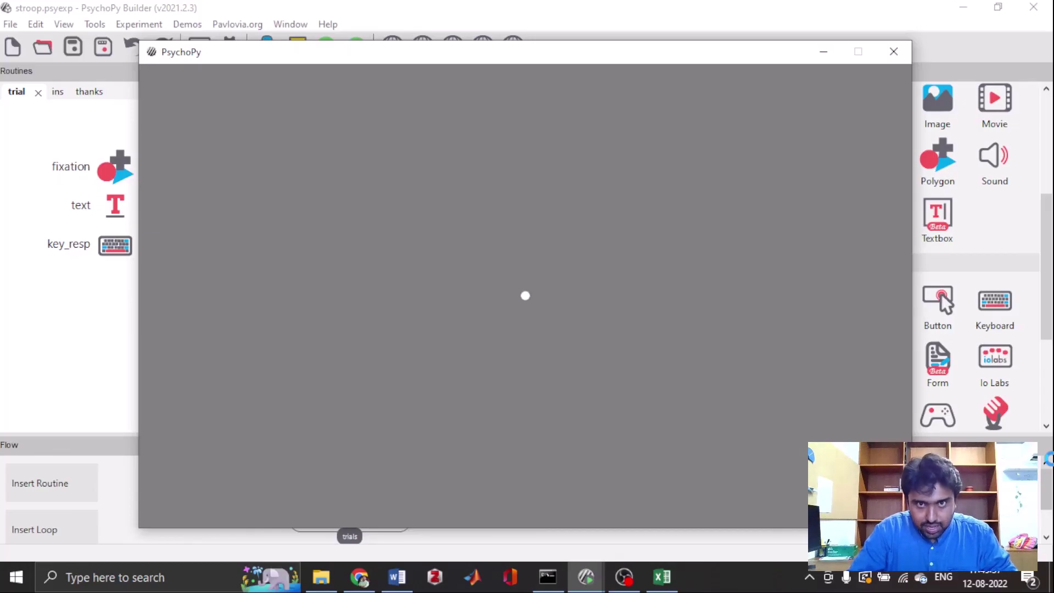
key(Left)
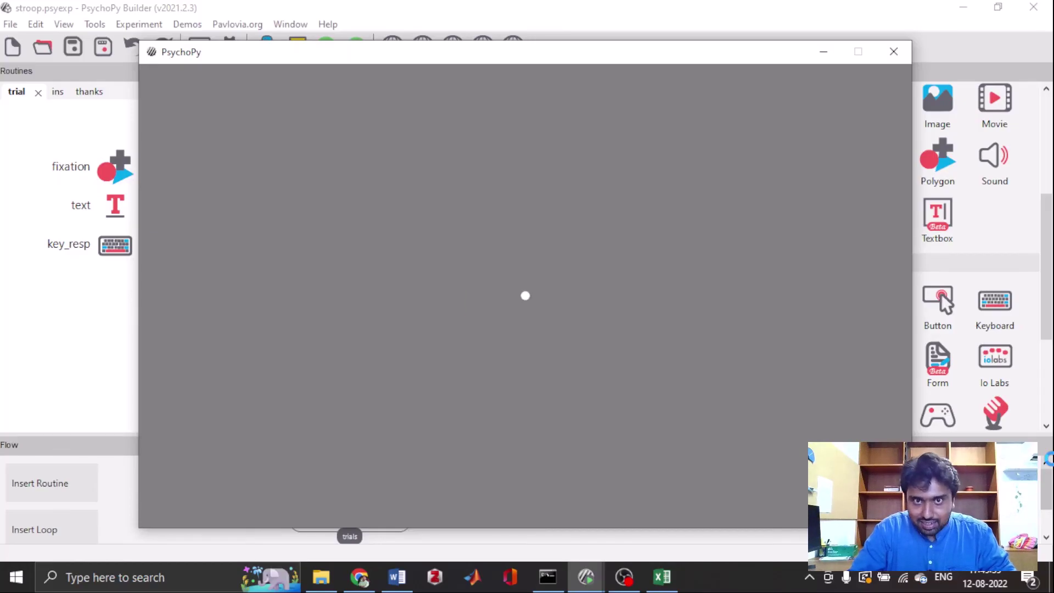
key(Right)
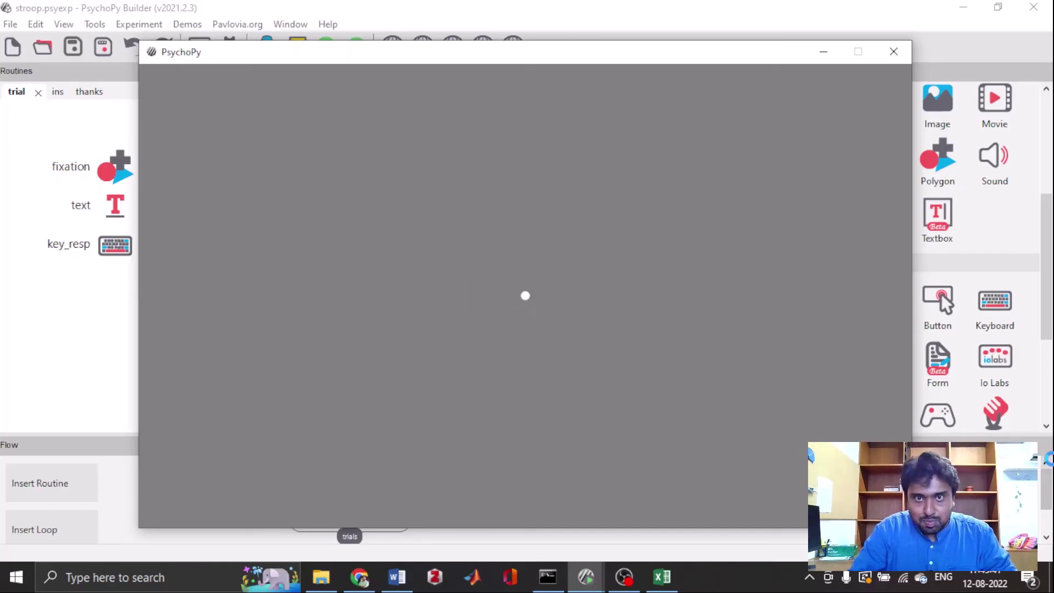
key(Left)
key(Left)
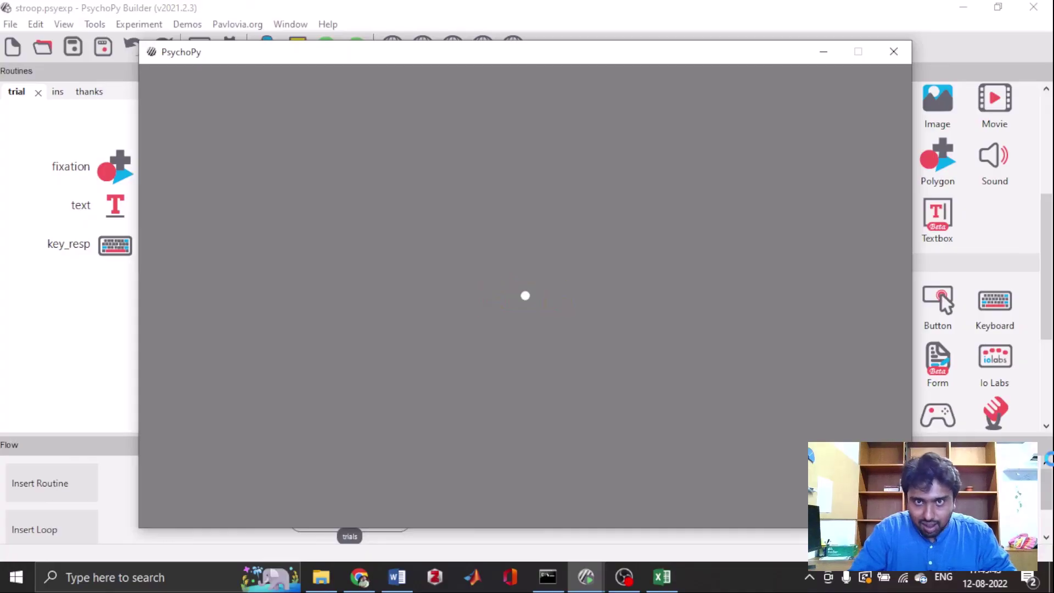
key(Right)
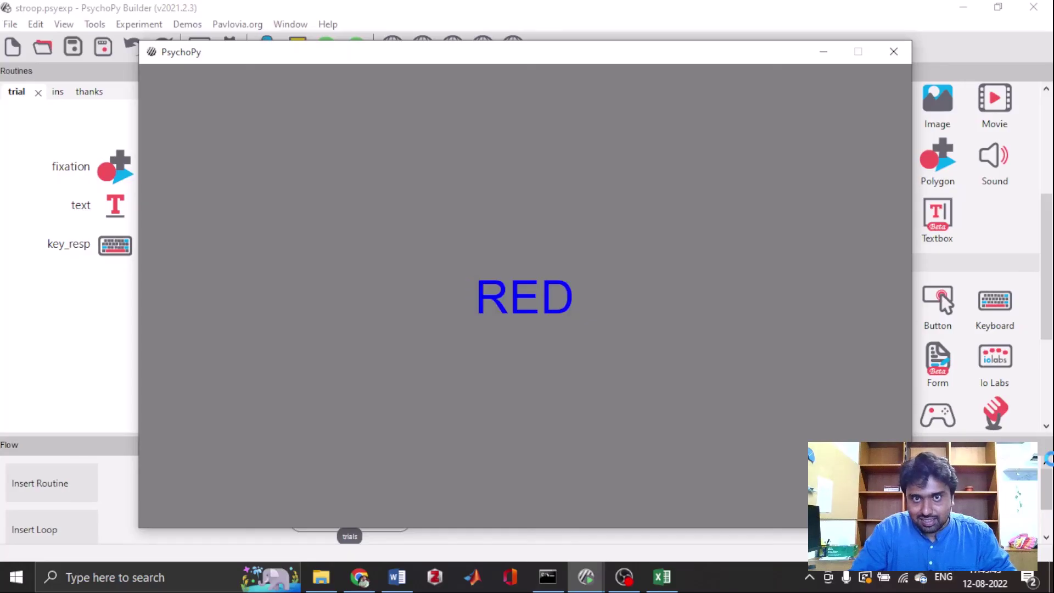
key(Right)
key(Left)
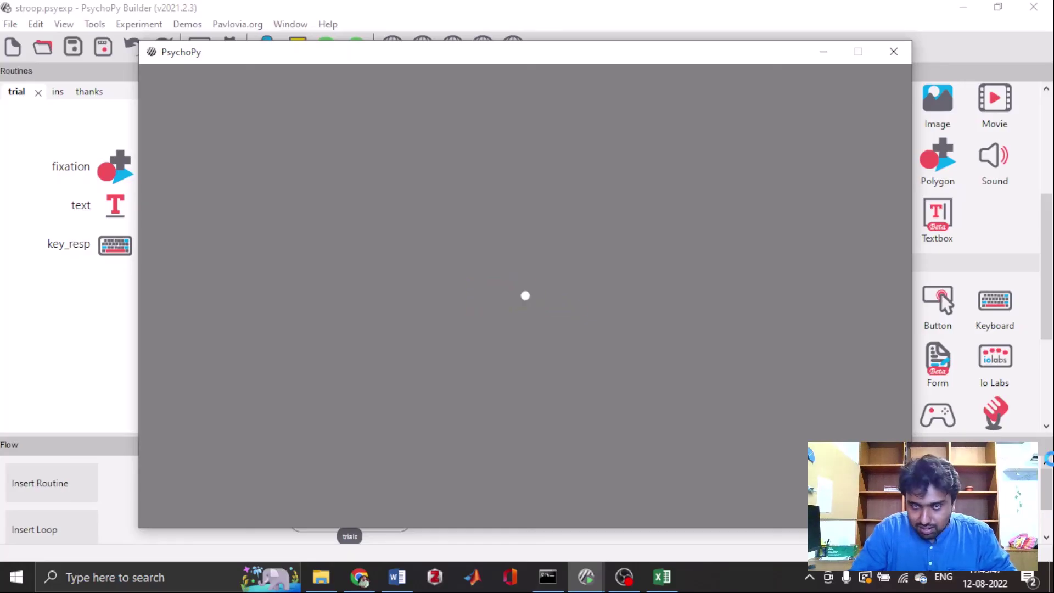
key(Left)
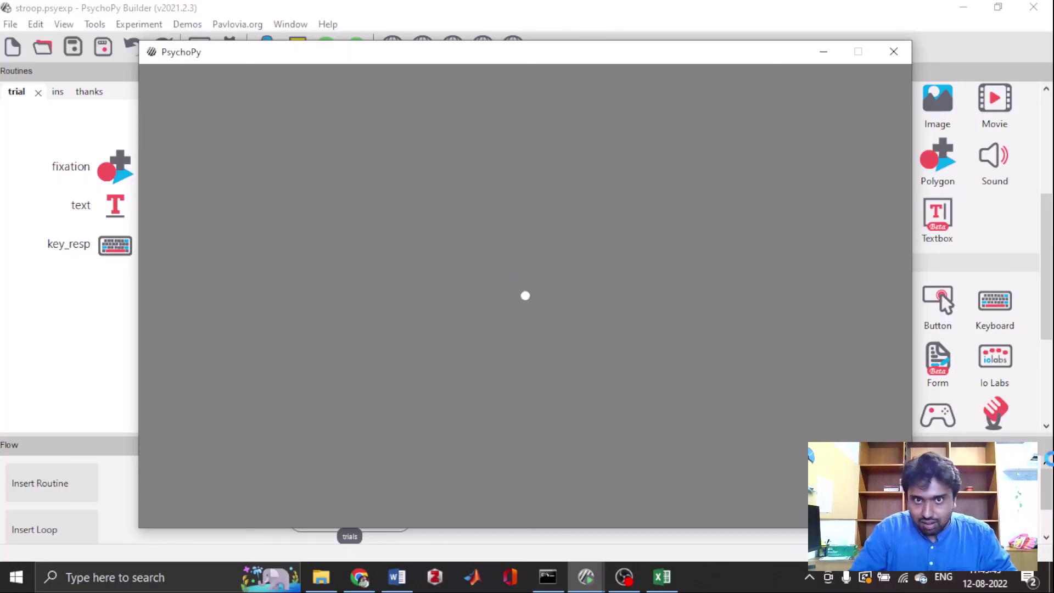
key(Right)
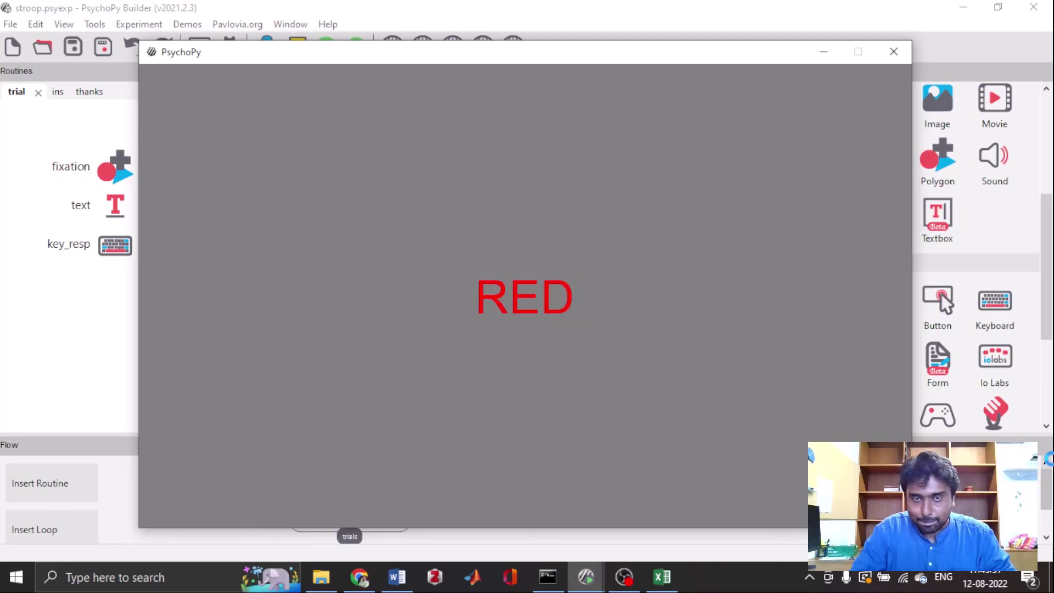
key(Left)
key(Right)
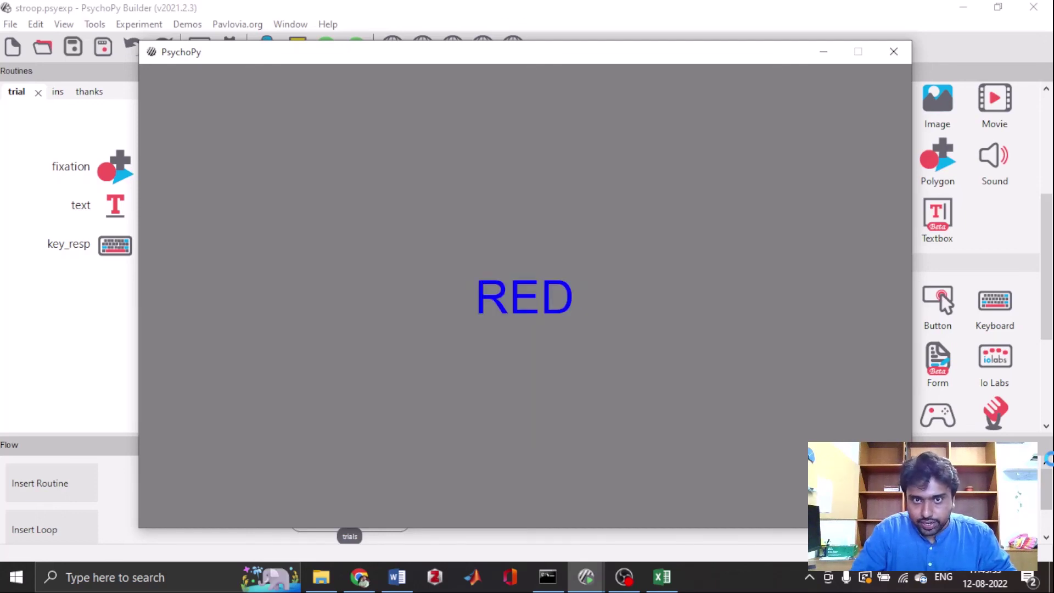
key(Right)
key(Left)
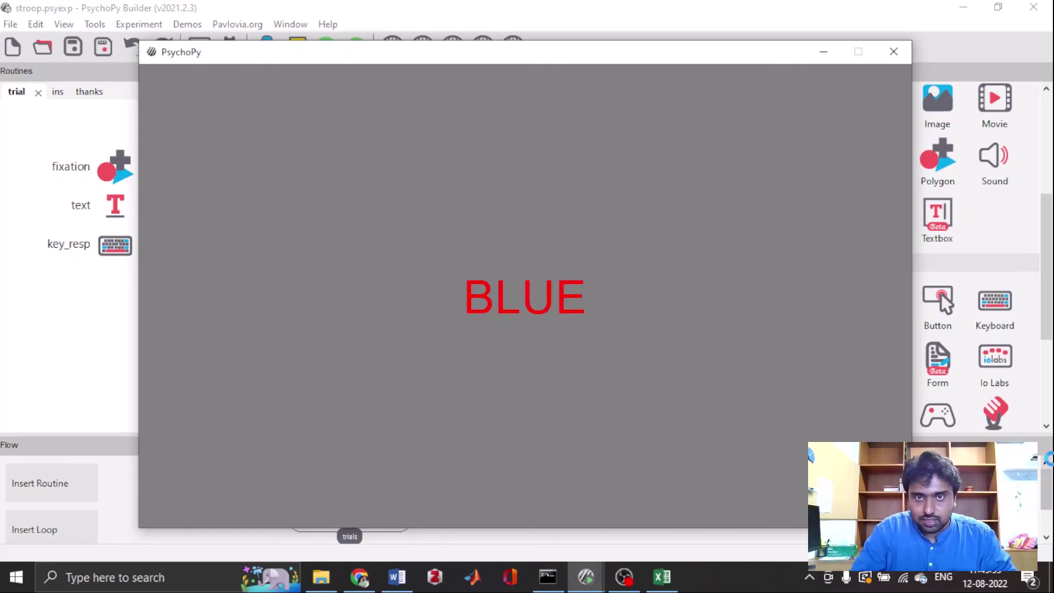
key(Left)
key(Right)
key(Right)
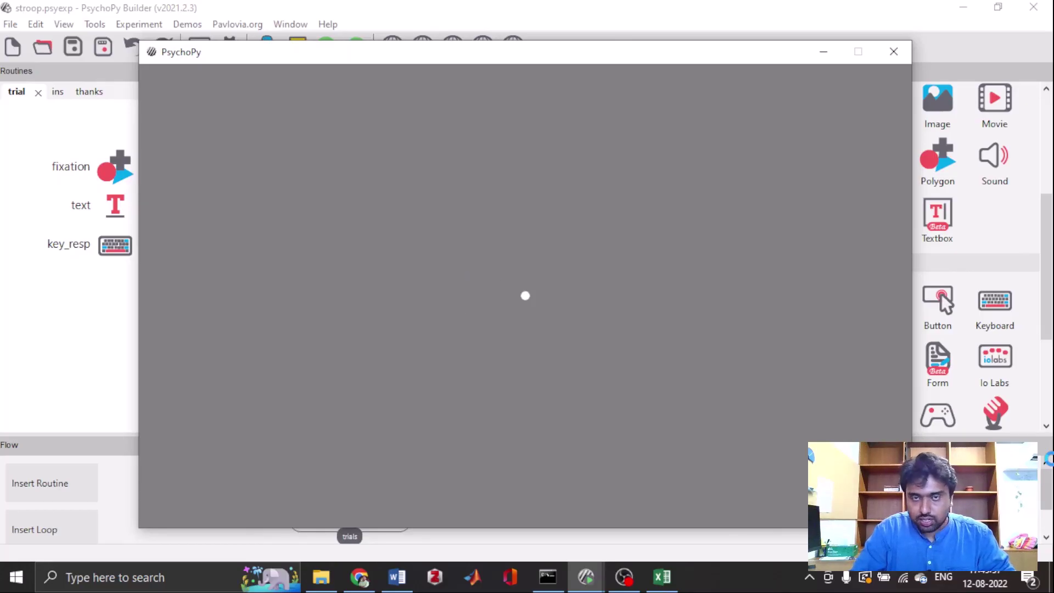
key(Left)
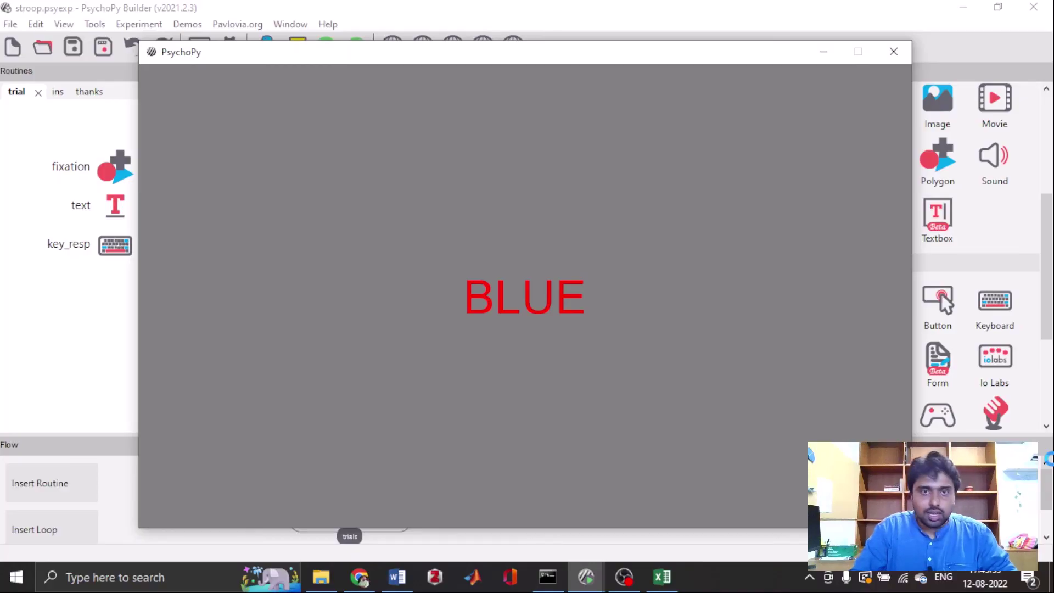
key(Left)
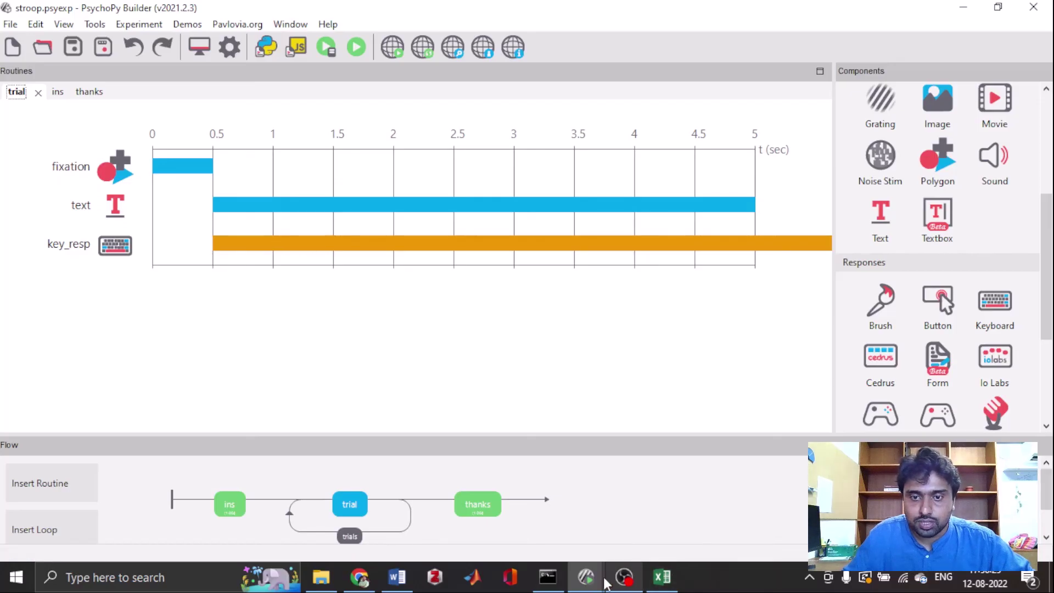
Bring up the previews of the open PsychoPy windows.
mouse_move(585, 576)
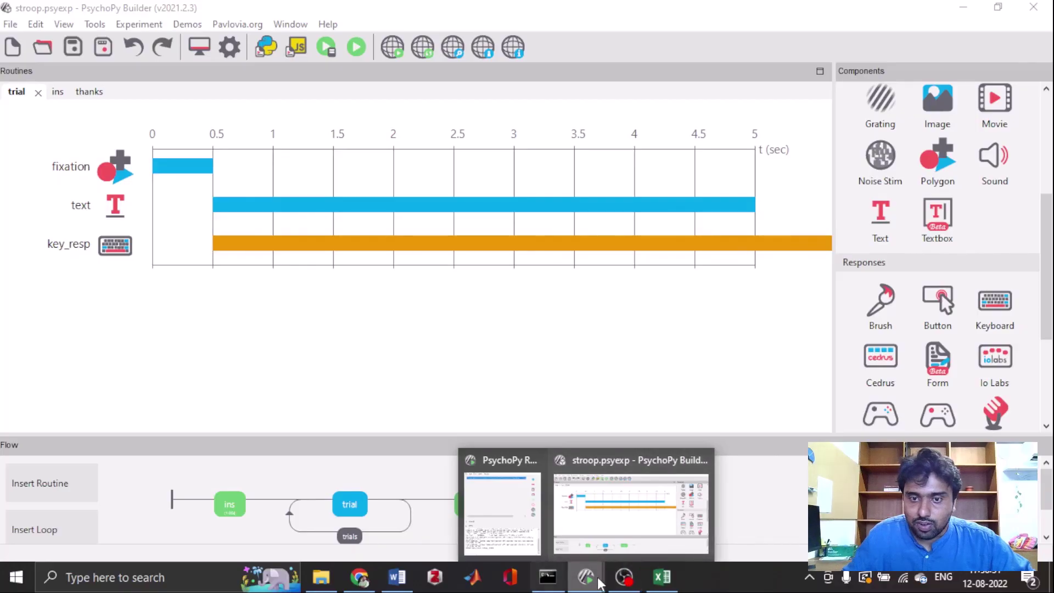